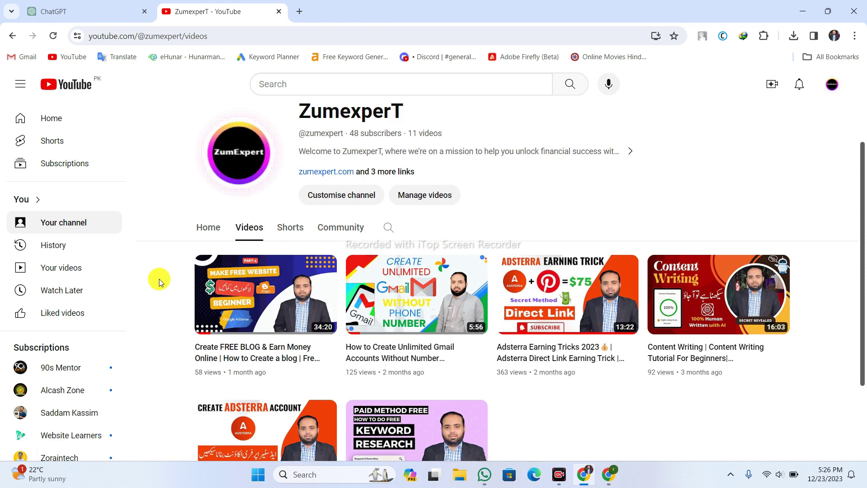
# - Switch to the news 12 ct blog and examine its homepage header, menu, post sections, social plugin and footer
pyautogui.click(604, 481)
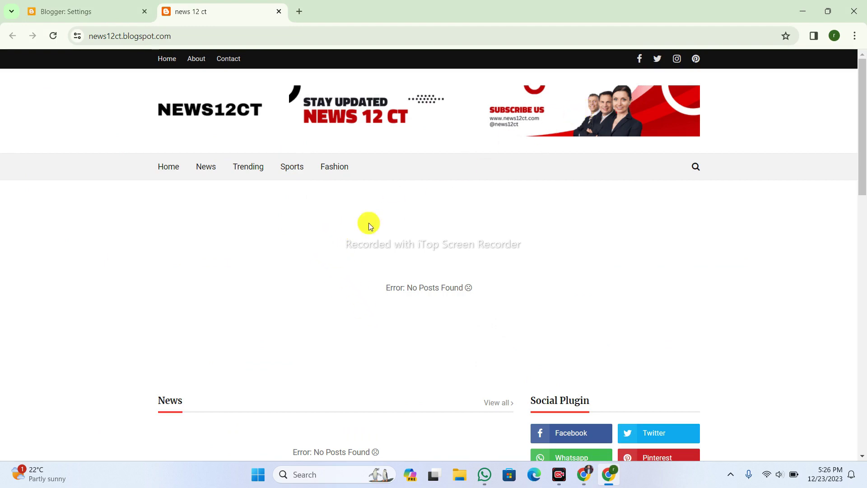
pyautogui.scroll(-4, 344, 229)
pyautogui.scroll(-10, 343, 229)
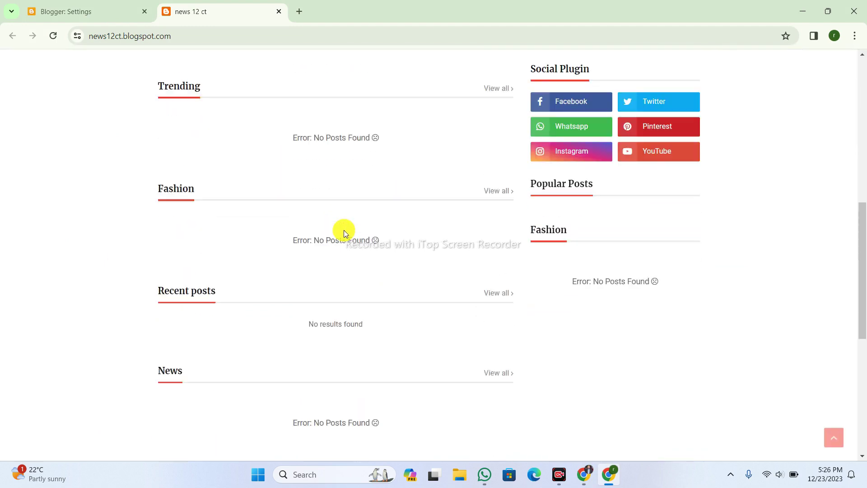
pyautogui.scroll(-3, 344, 230)
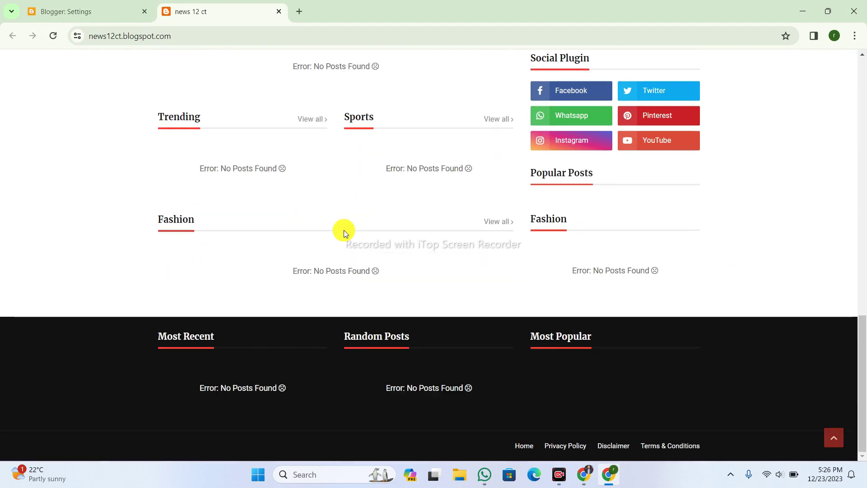
pyautogui.scroll(5, 343, 230)
pyautogui.scroll(7, 345, 231)
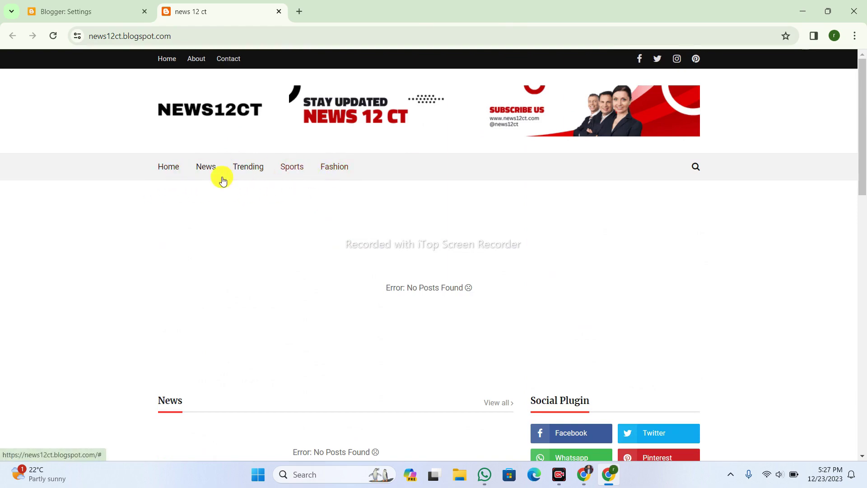
pyautogui.scroll(-10, 295, 210)
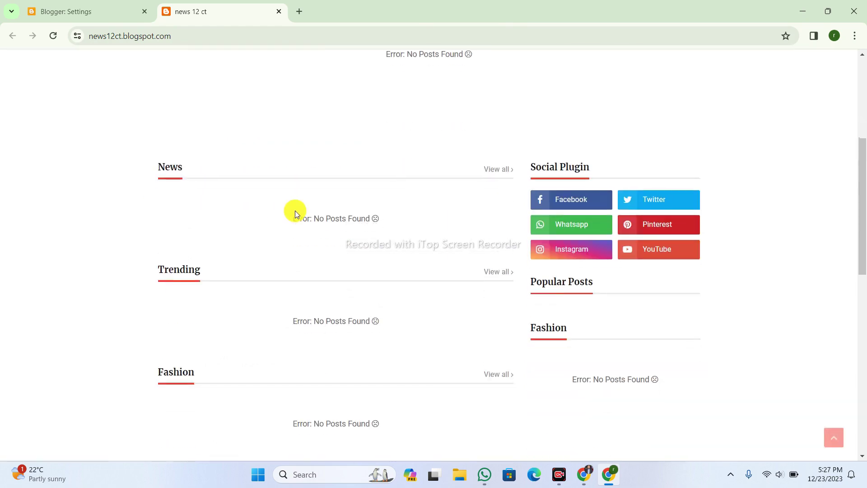
pyautogui.scroll(-7, 295, 211)
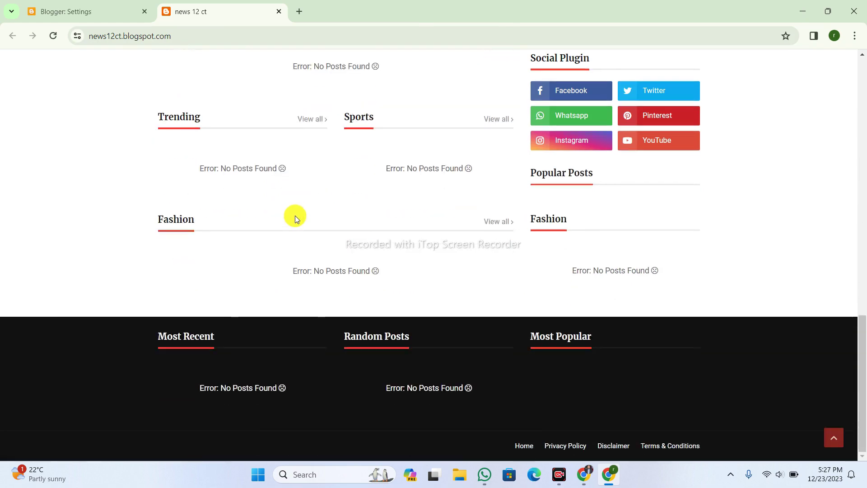
pyautogui.scroll(6, 271, 372)
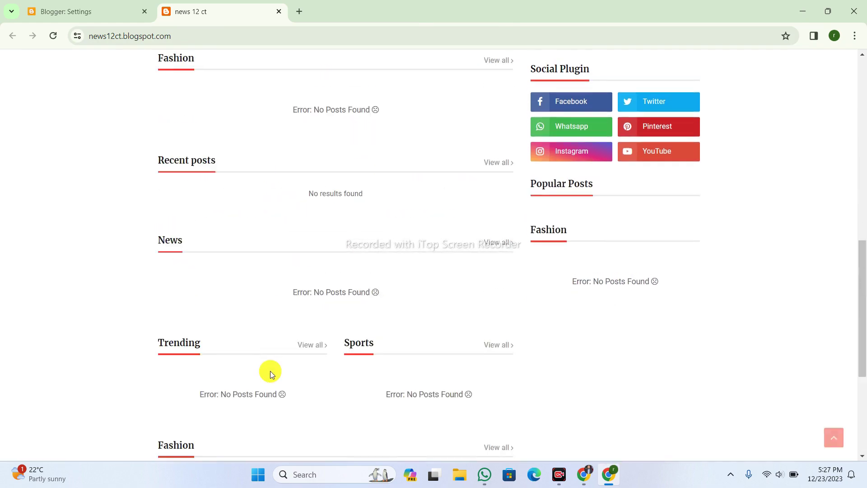
pyautogui.scroll(5, 270, 370)
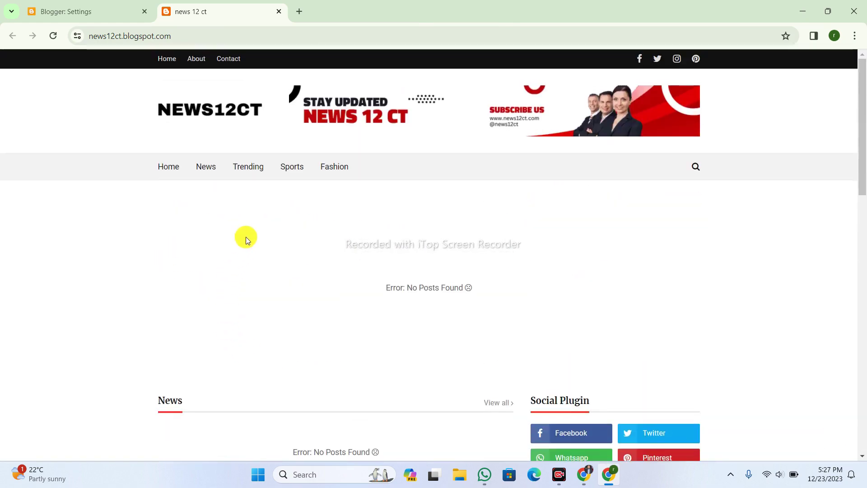
# - Switch to the Blogger settings of the news 12 ct blog and view the Basic section
pyautogui.click(101, 9)
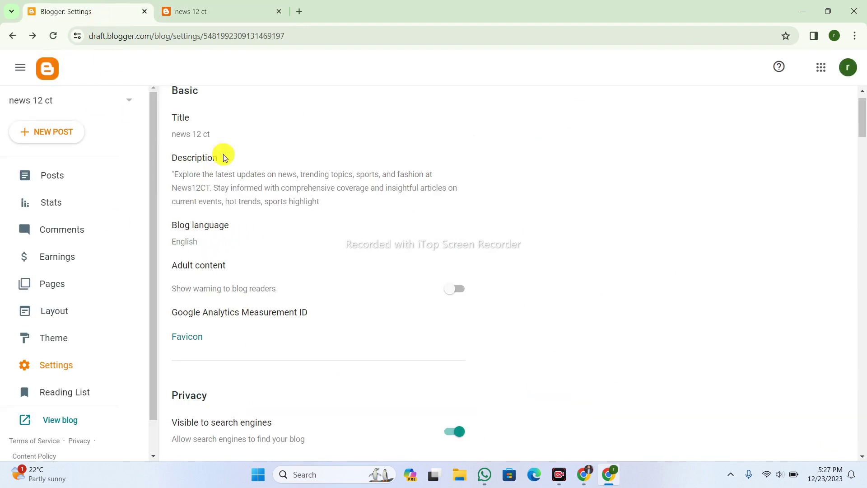
pyautogui.scroll(1, 403, 201)
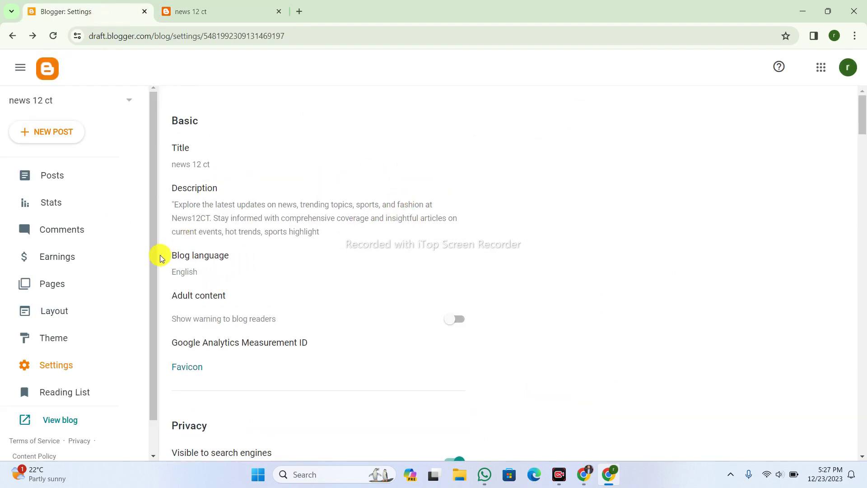
pyautogui.moveTo(151, 261)
pyautogui.mouseDown()
pyautogui.moveTo(145, 322)
pyautogui.moveTo(158, 250)
pyautogui.mouseUp()
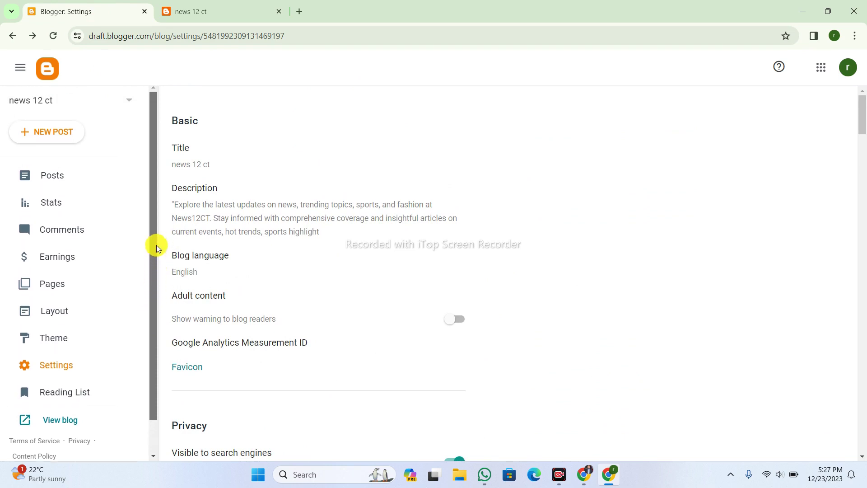
pyautogui.moveTo(151, 300)
pyautogui.mouseDown()
pyautogui.moveTo(151, 359)
pyautogui.moveTo(151, 287)
pyautogui.mouseUp()
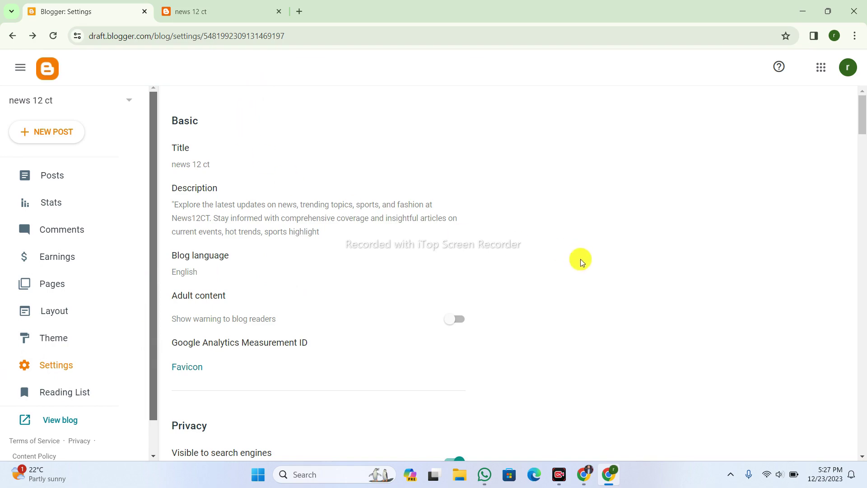
# - View the ZumexperT channel's video list in the other browser window and return to the Blogger settings
pyautogui.click(584, 475)
pyautogui.moveTo(797, 320)
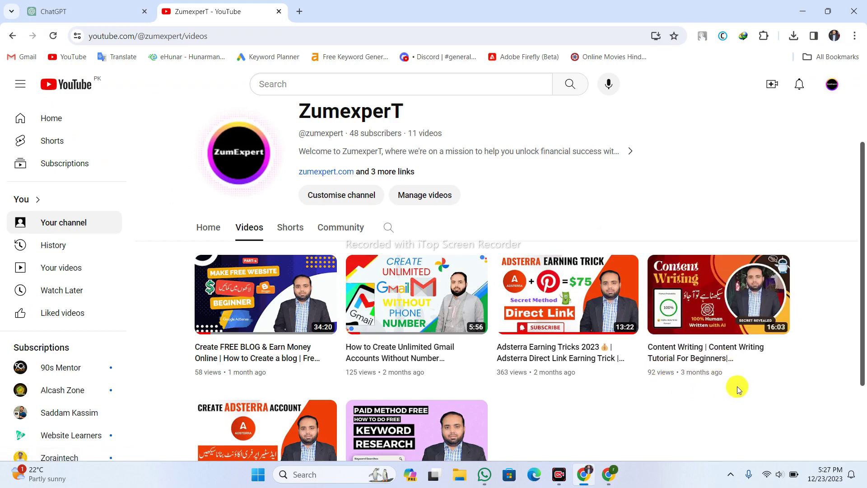
pyautogui.click(608, 474)
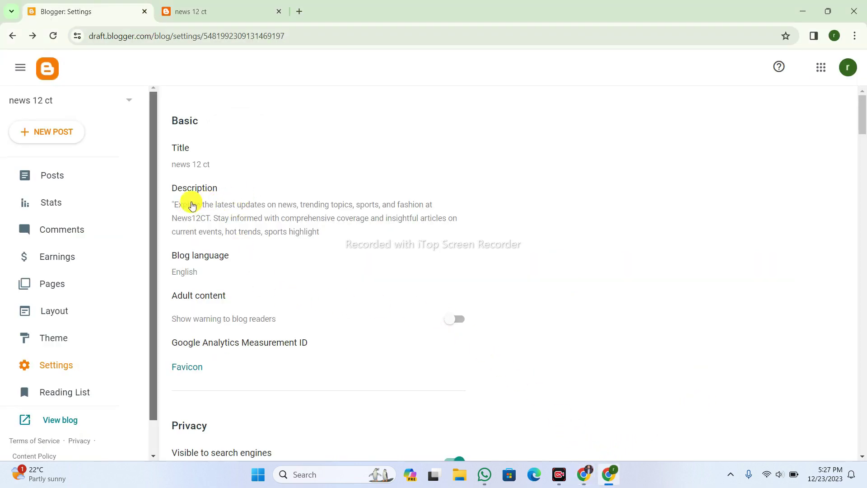
# - Open the blog language options in the Basic settings and save the existing choice
pyautogui.moveTo(170, 205); pyautogui.dragTo(310, 220)
pyautogui.click(343, 265)
pyautogui.click(341, 262)
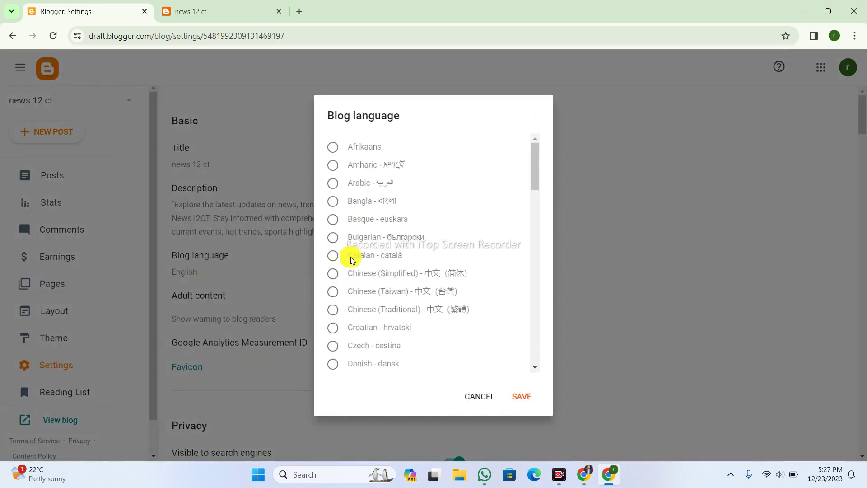
pyautogui.click(521, 396)
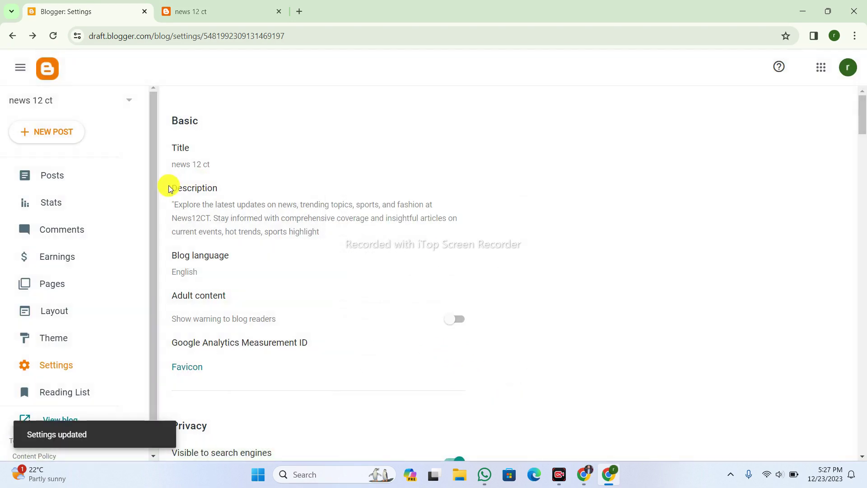
# - Open the search description in the Meta tags settings and save its existing text
pyautogui.scroll(-1, 245, 220)
pyautogui.scroll(1, 245, 220)
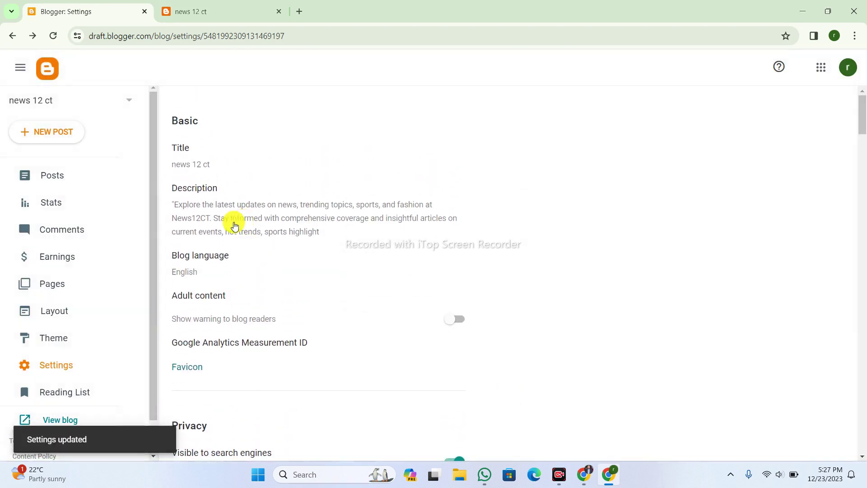
pyautogui.scroll(-3, 281, 265)
pyautogui.scroll(-9, 281, 264)
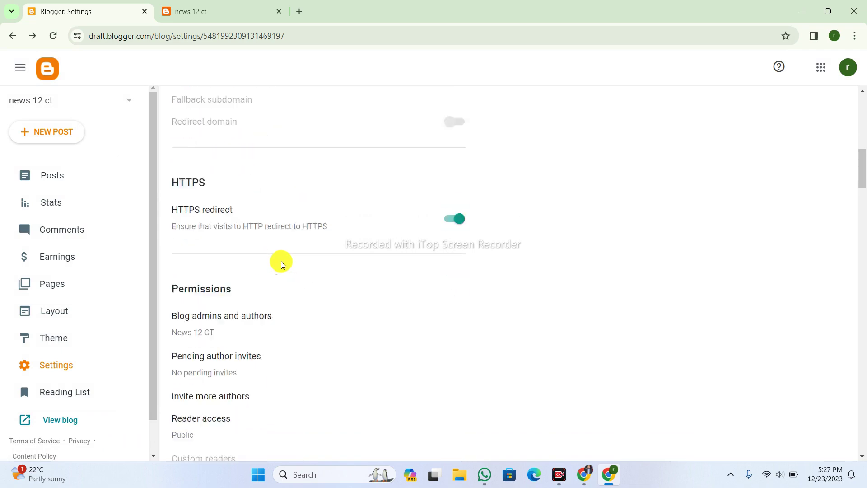
pyautogui.scroll(-7, 281, 262)
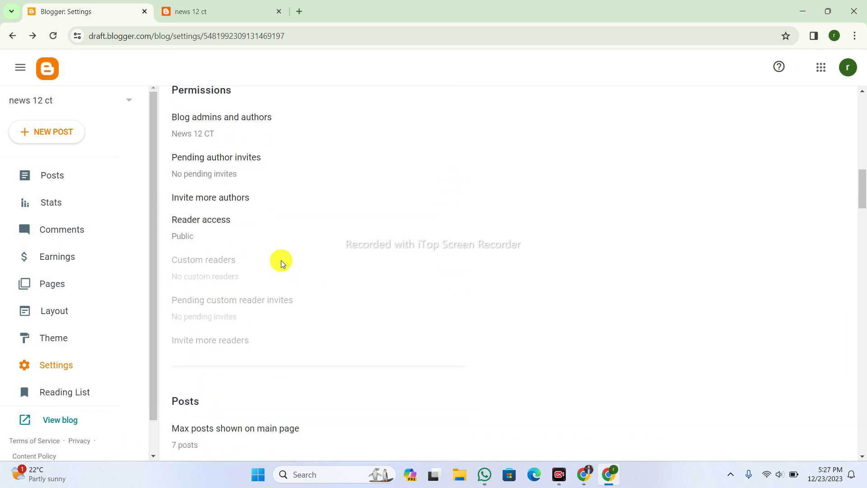
pyautogui.scroll(-3, 281, 260)
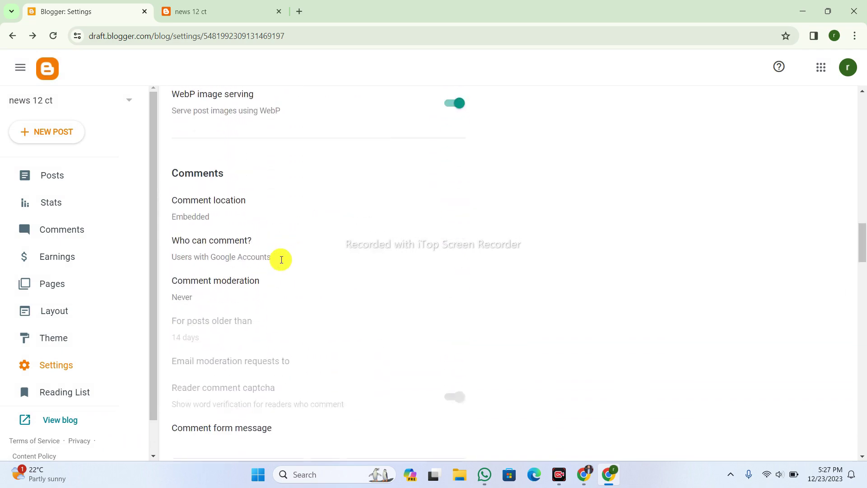
pyautogui.scroll(-8, 281, 263)
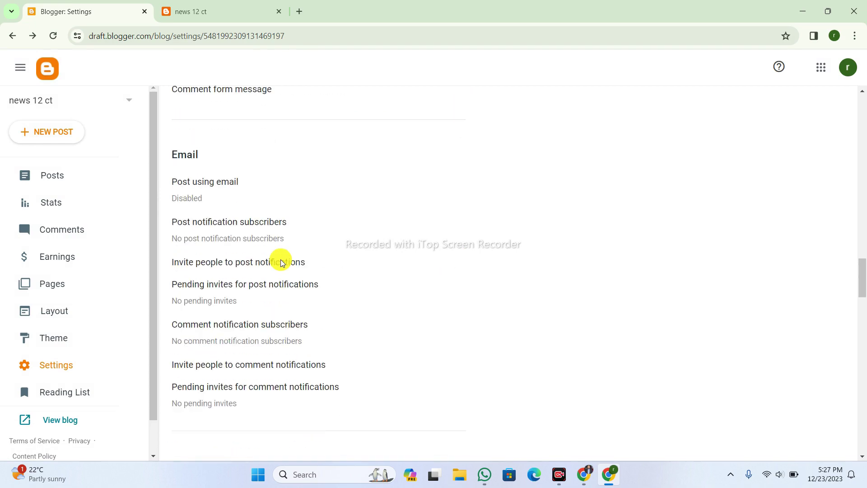
pyautogui.scroll(-7, 282, 262)
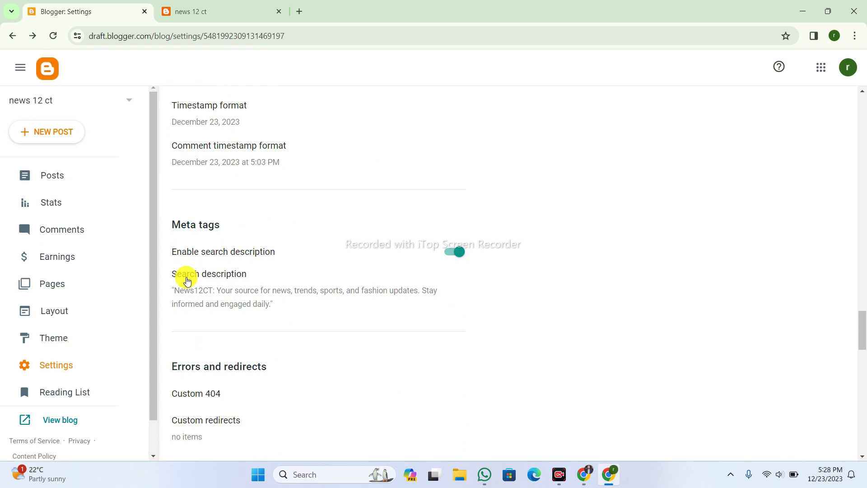
pyautogui.click(234, 277)
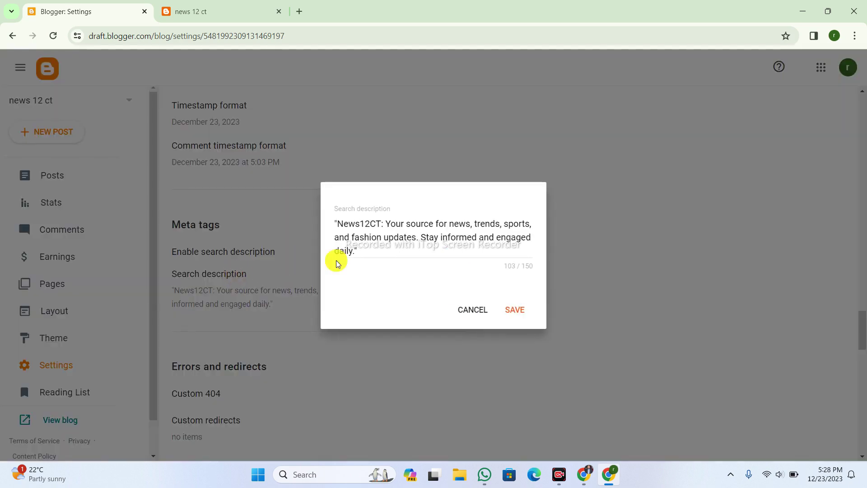
pyautogui.click(405, 239)
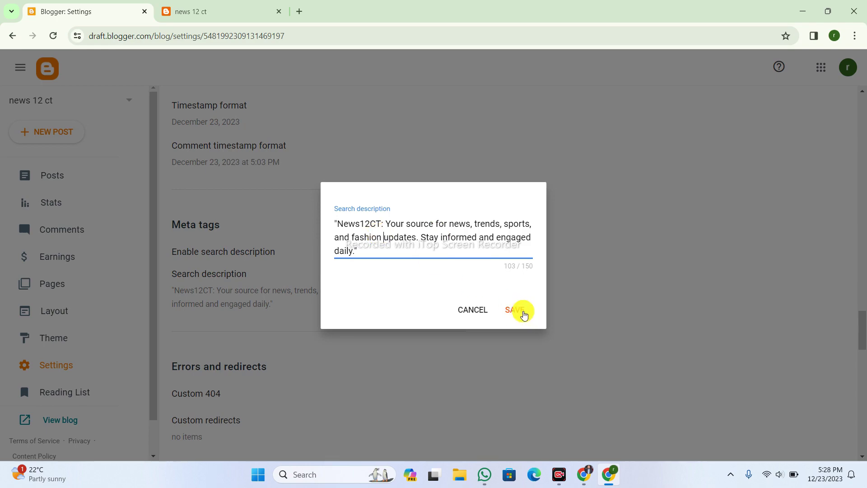
pyautogui.click(517, 311)
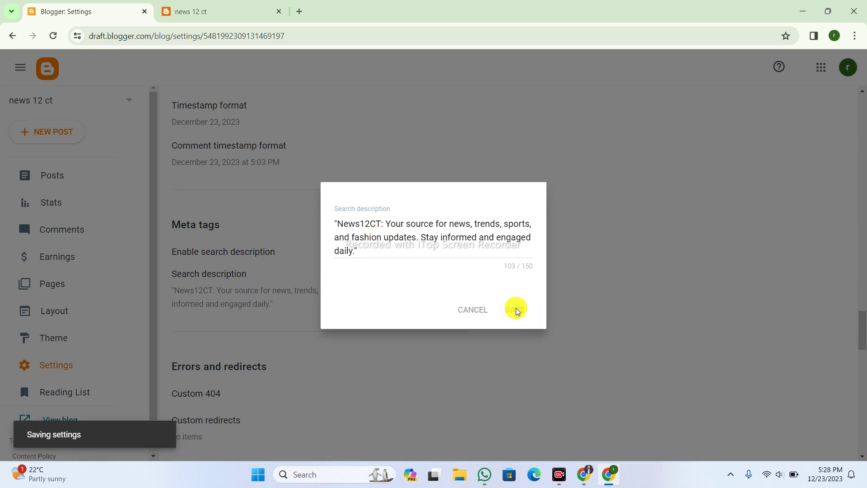
# - Examine the Crawlers and indexing, Monetization, Manage Blog, Site feed and General settings of the blog
pyautogui.scroll(-6, 340, 304)
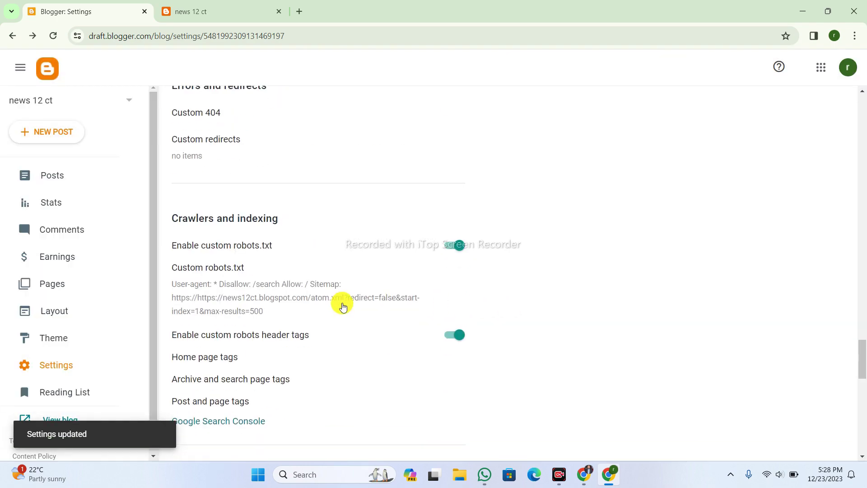
pyautogui.scroll(-5, 338, 308)
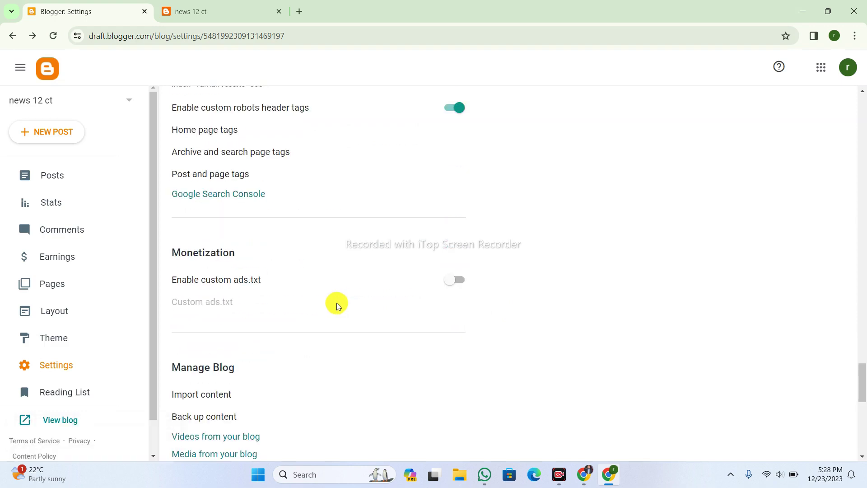
pyautogui.scroll(-3, 339, 306)
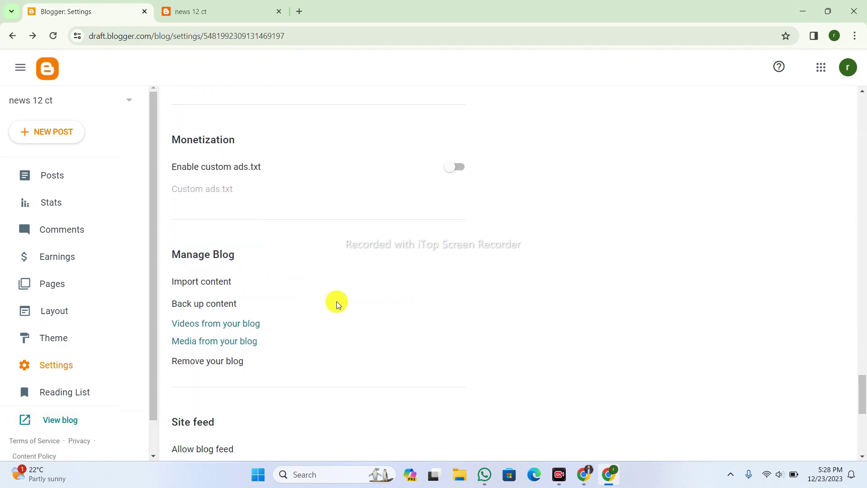
pyautogui.scroll(-1, 335, 287)
pyautogui.scroll(1, 335, 287)
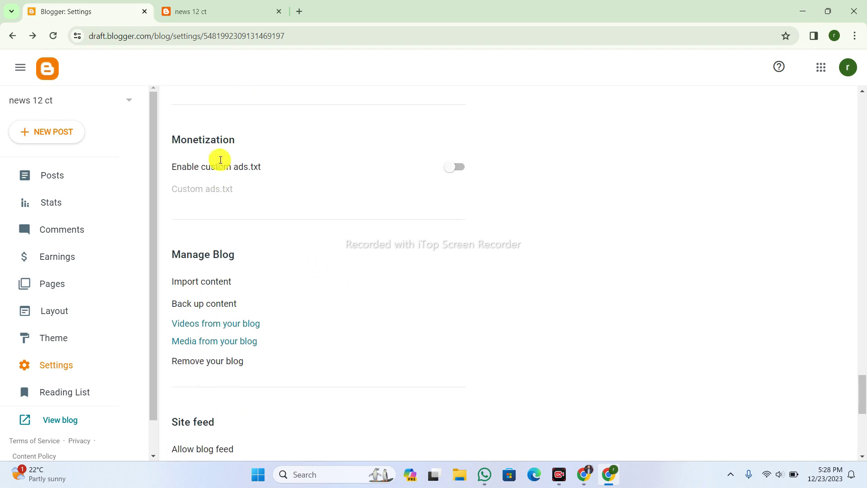
pyautogui.moveTo(175, 139); pyautogui.dragTo(229, 139)
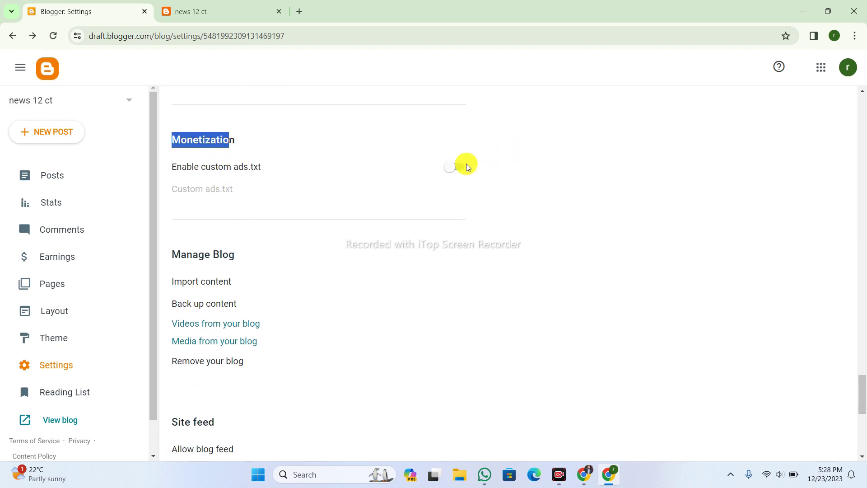
pyautogui.scroll(-3, 314, 212)
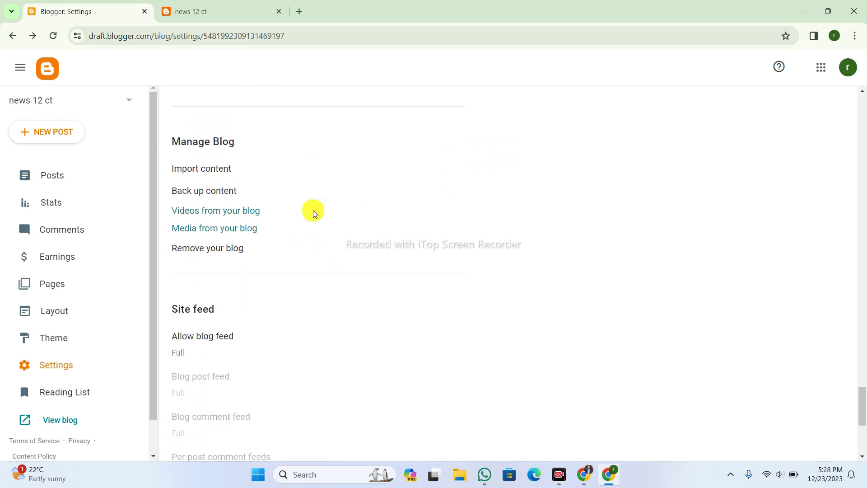
pyautogui.scroll(-5, 315, 213)
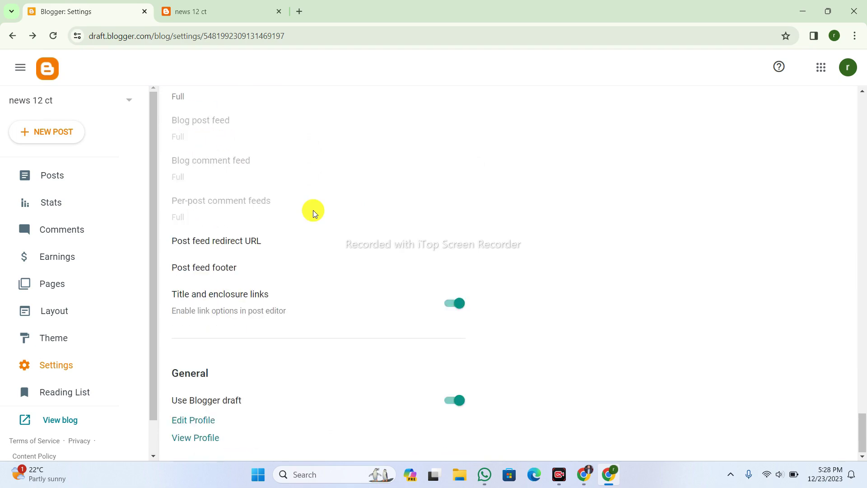
pyautogui.scroll(10, 315, 213)
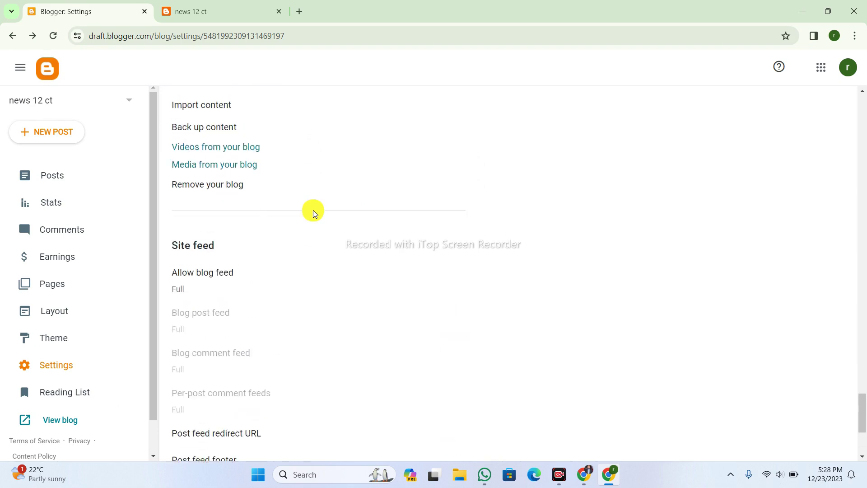
pyautogui.scroll(15, 315, 213)
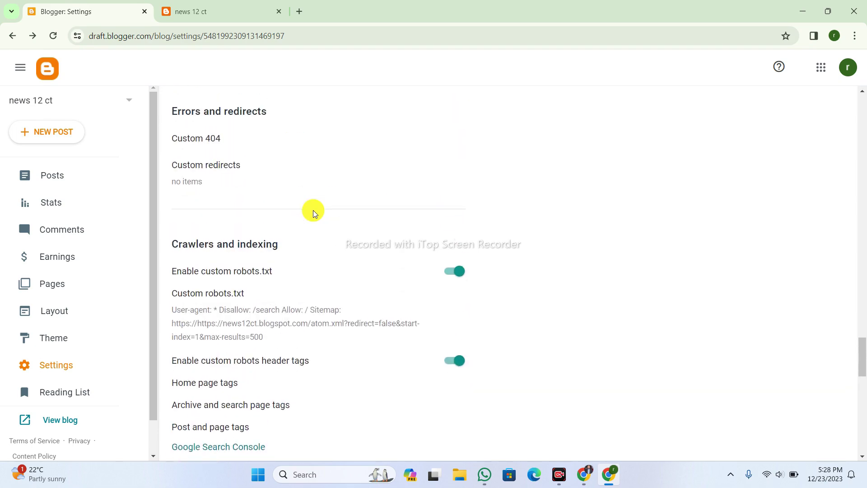
pyautogui.scroll(15, 315, 213)
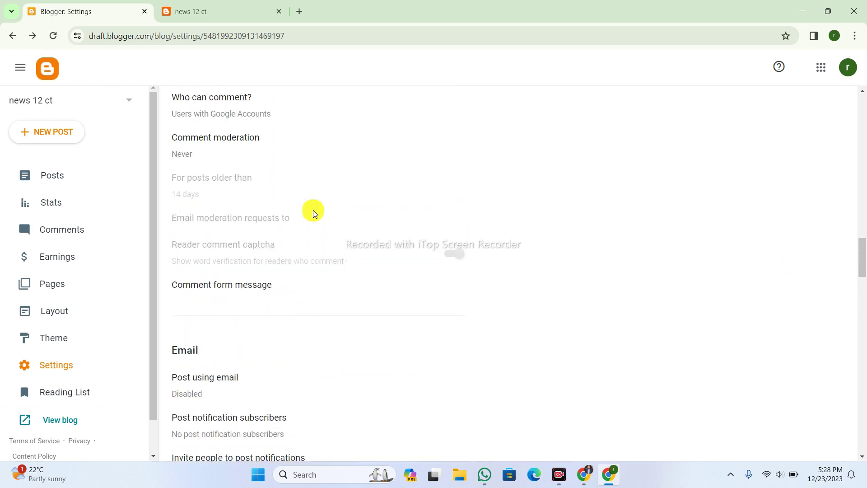
# - Return to the beginning of the blog settings, view the news 12 ct homepage and dismiss the WhatsApp notification
pyautogui.scroll(15, 315, 213)
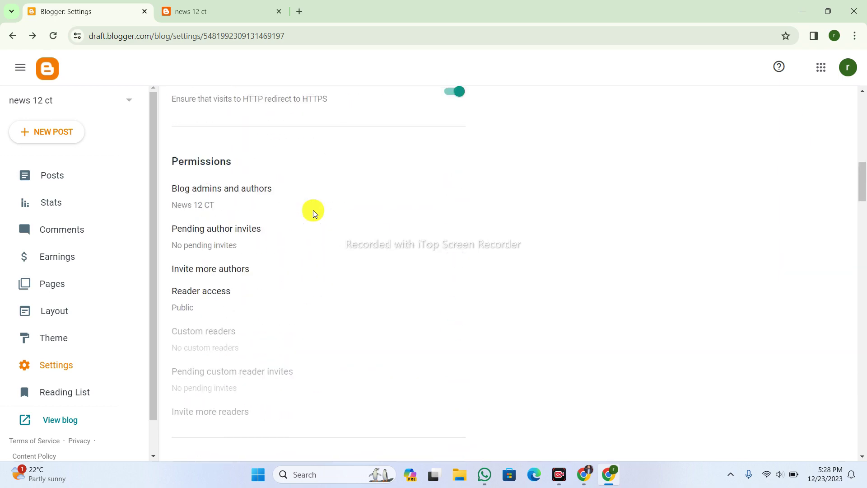
pyautogui.scroll(10, 315, 213)
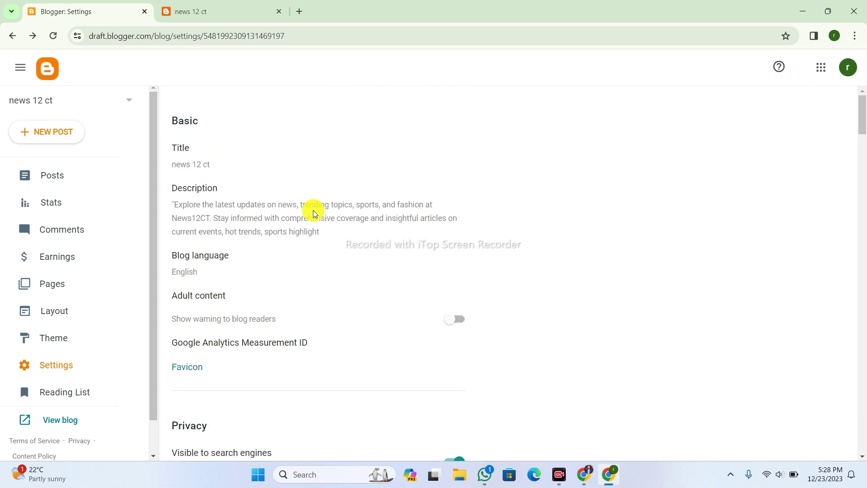
pyautogui.click(243, 6)
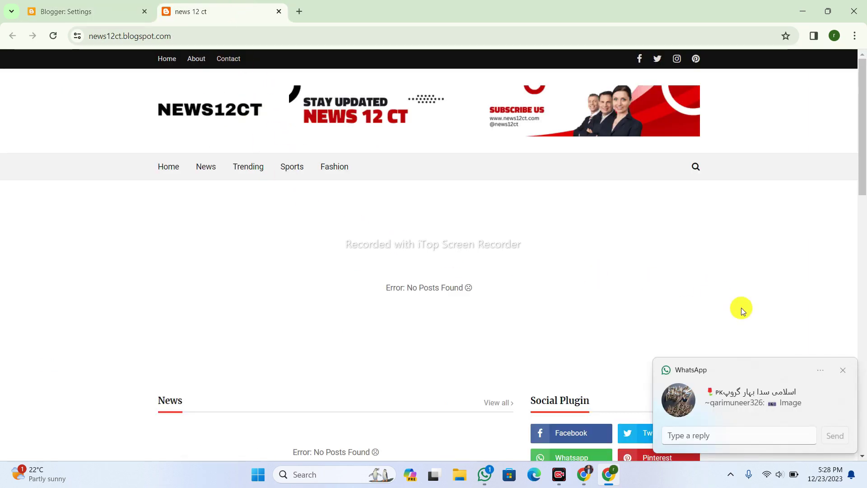
pyautogui.click(843, 371)
pyautogui.click(264, 186)
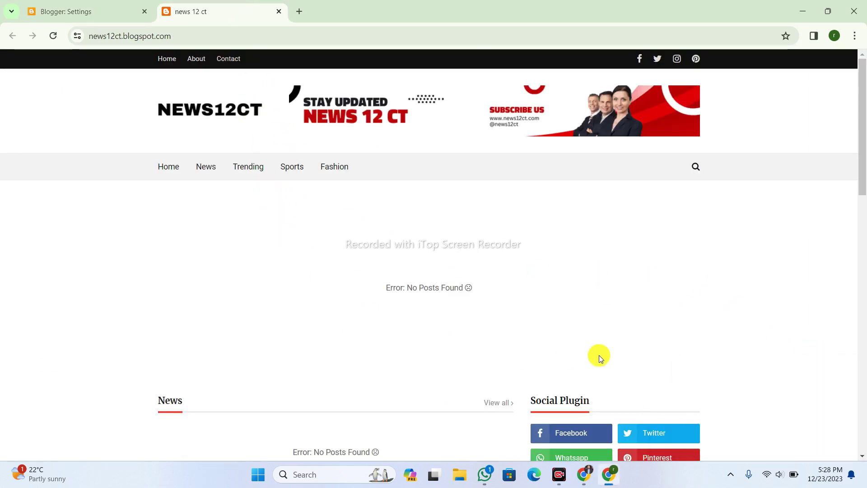
# - View the News12CT meta description chat in ChatGPT and the ZumexperT channel's video list in the other browser window
pyautogui.click(585, 474)
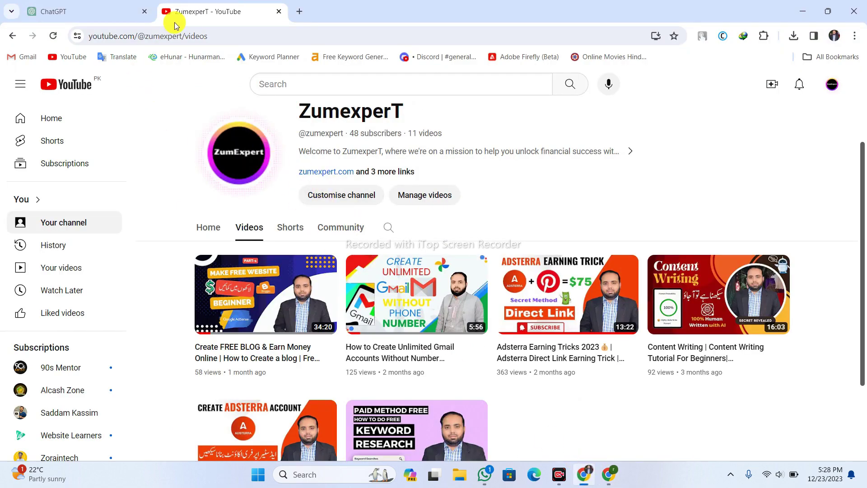
pyautogui.click(113, 10)
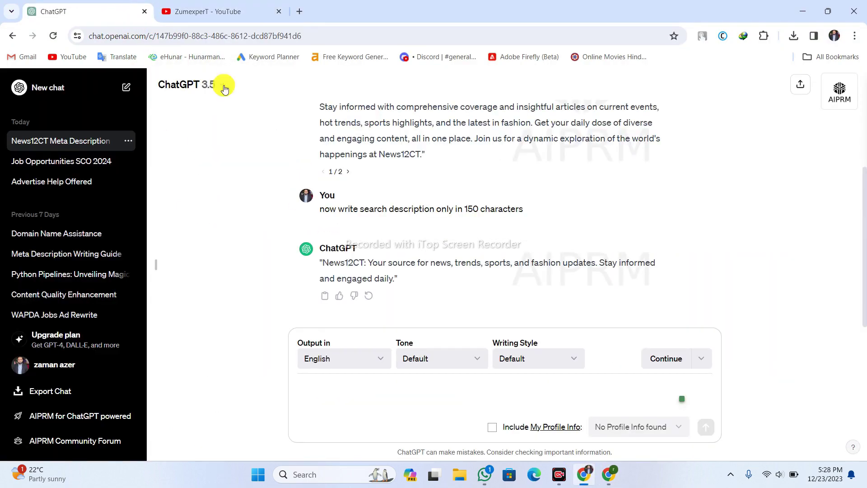
pyautogui.scroll(3, 286, 138)
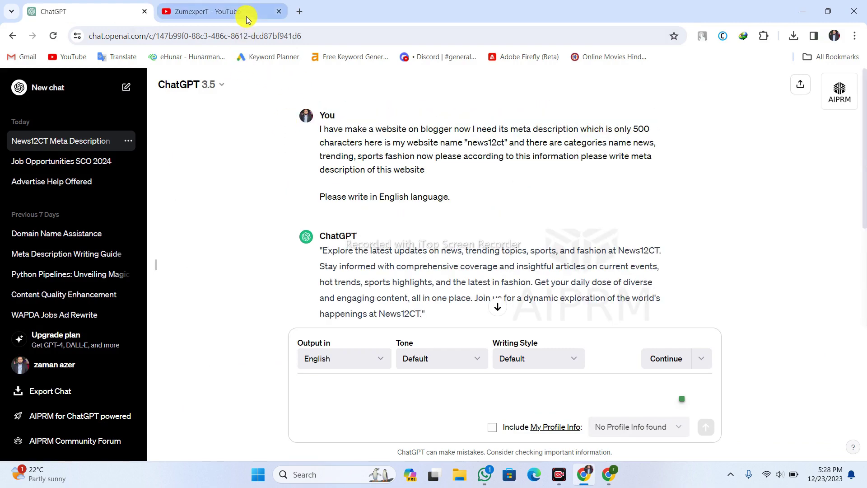
pyautogui.click(611, 477)
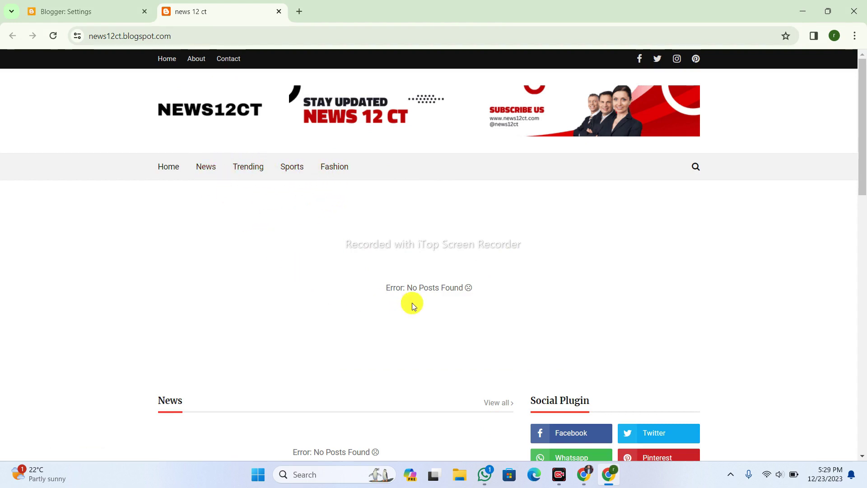
pyautogui.click(580, 474)
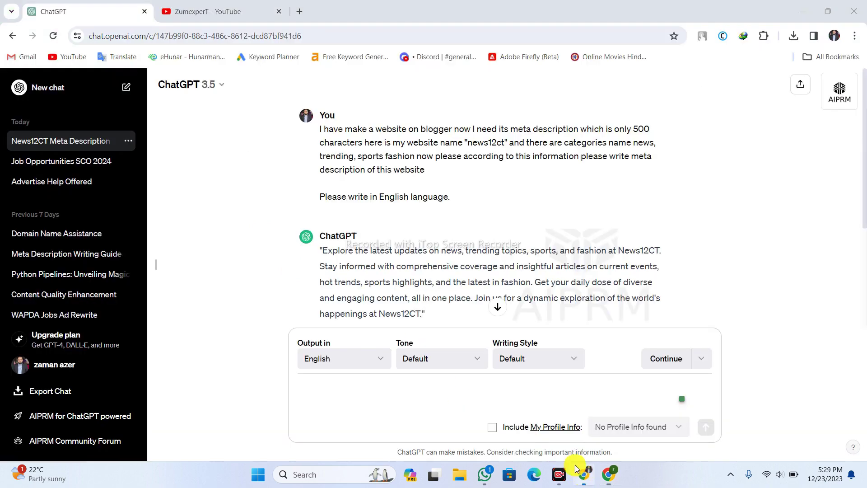
pyautogui.click(239, 4)
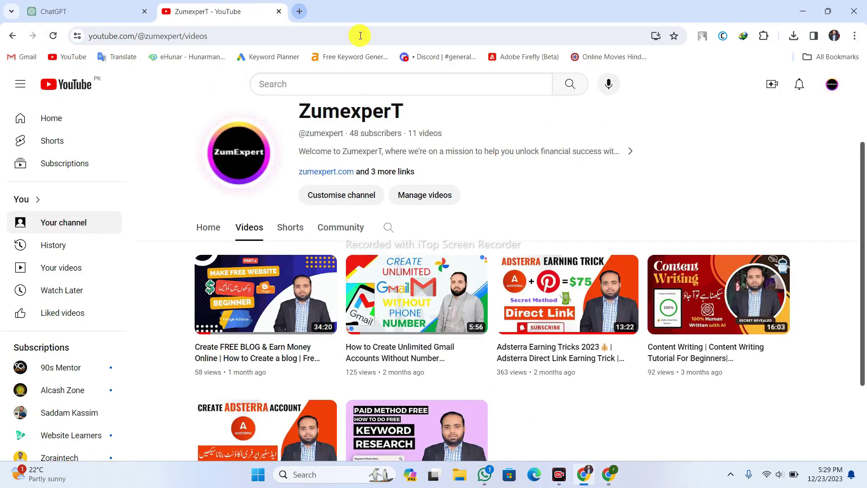
pyautogui.scroll(-2, 499, 126)
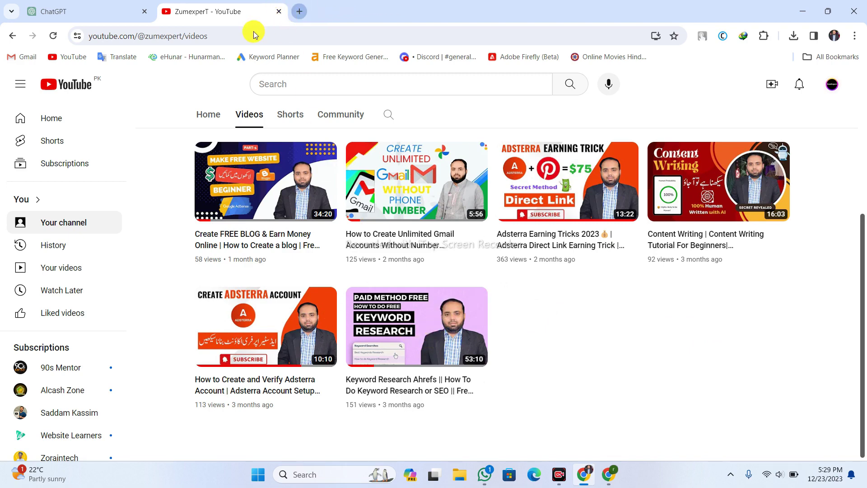
# - Search Google for "google treds" in a new browser tab and open the Google Trends website
pyautogui.hotkey('ctrl', 't')
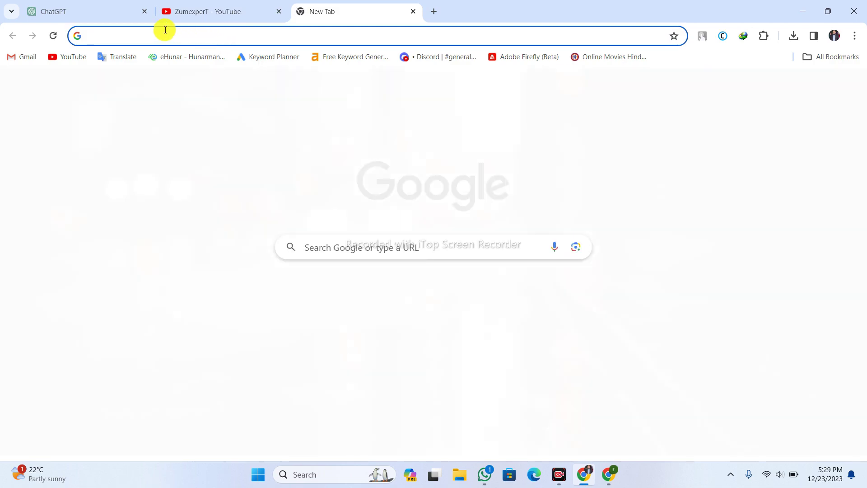
pyautogui.click(166, 29)
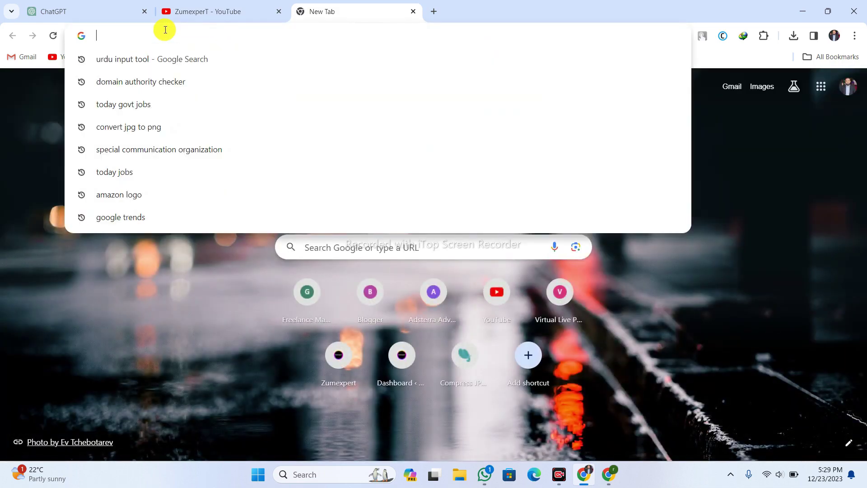
pyautogui.write('googl')
pyautogui.press('BackSpace')
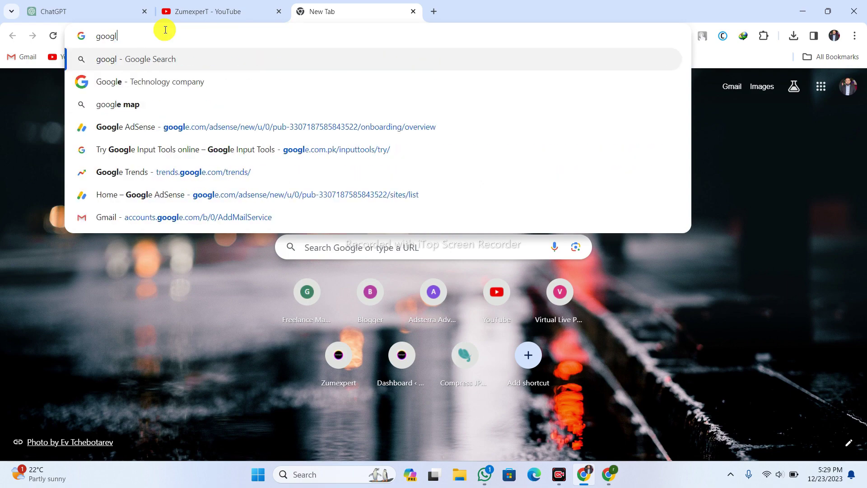
pyautogui.write('e tre')
pyautogui.press('BackSpace')
pyautogui.write('n')
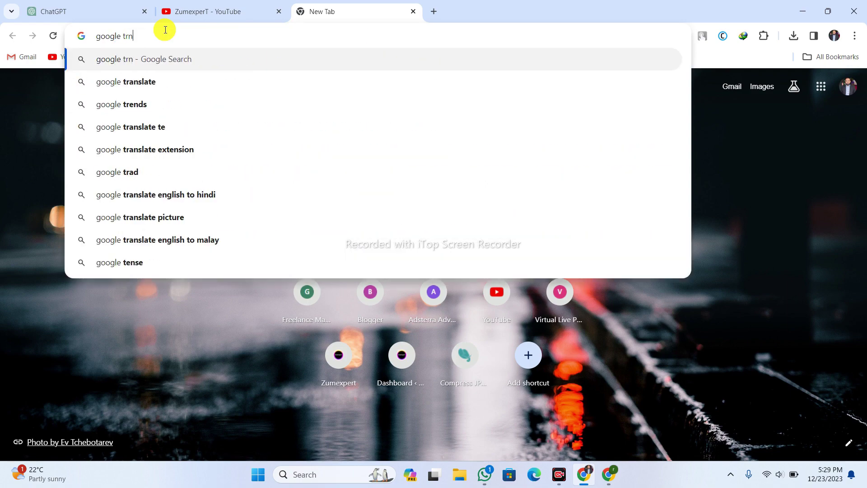
pyautogui.press('BackSpace')
pyautogui.write('eds')
pyautogui.press('Return')
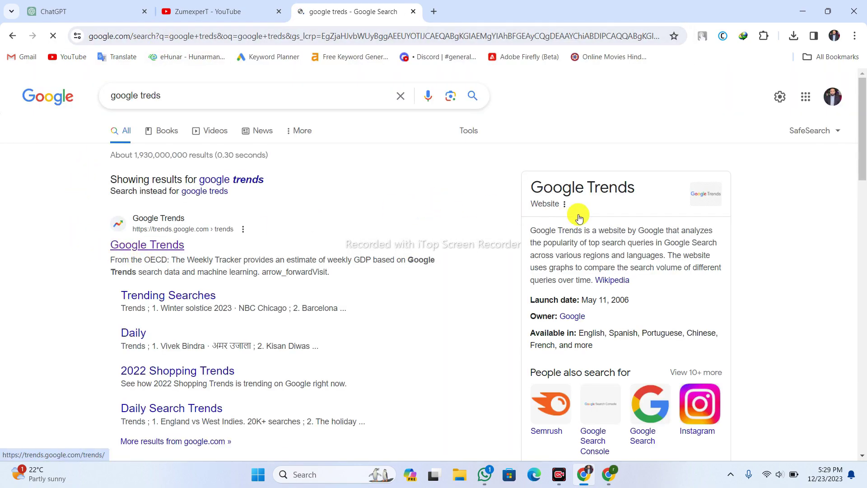
pyautogui.click(113, 5)
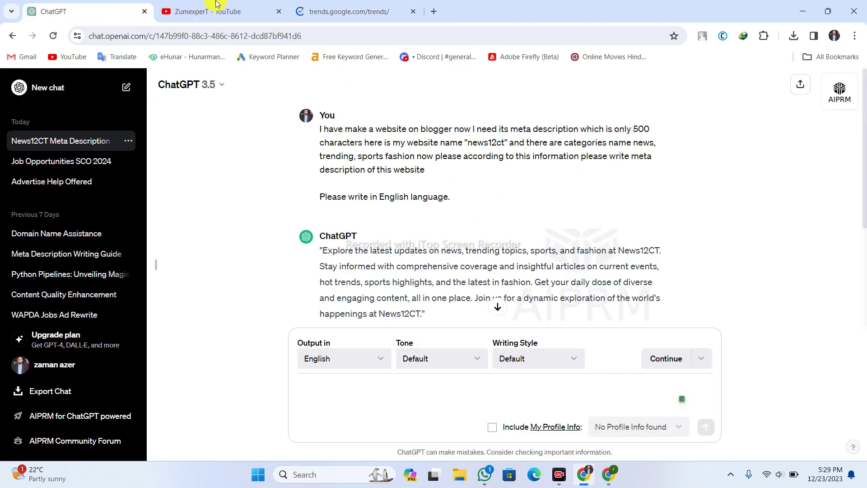
pyautogui.click(376, 6)
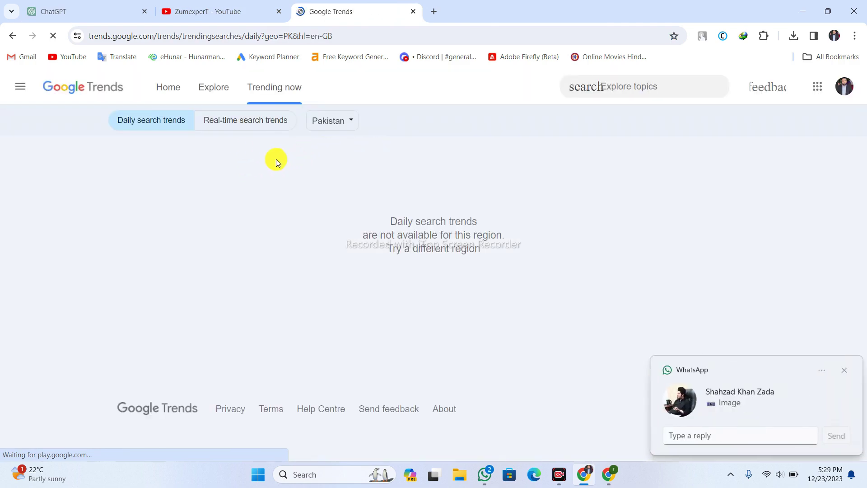
# - Dismiss the WhatsApp notification and set the region of the daily search trends to United States
pyautogui.click(849, 374)
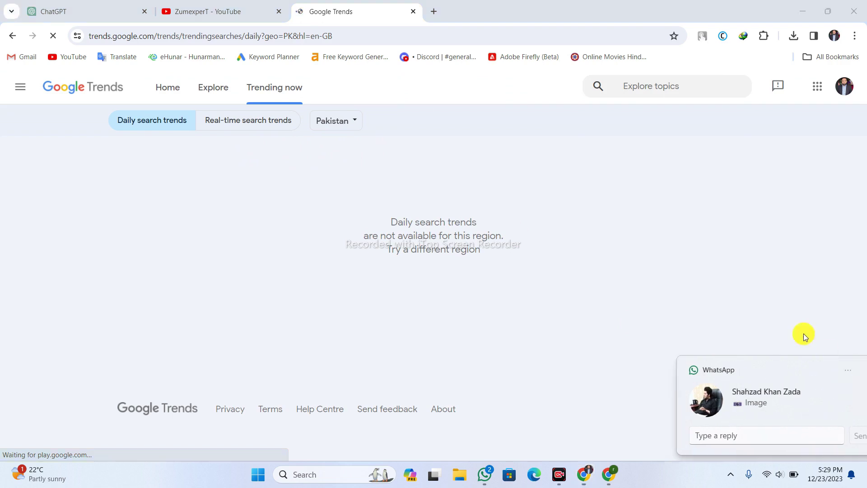
pyautogui.click(350, 128)
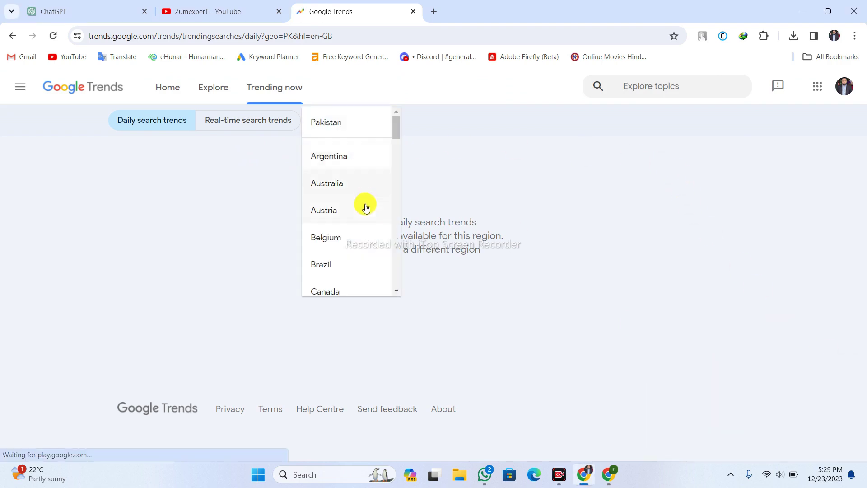
pyautogui.moveTo(393, 135); pyautogui.dragTo(392, 280)
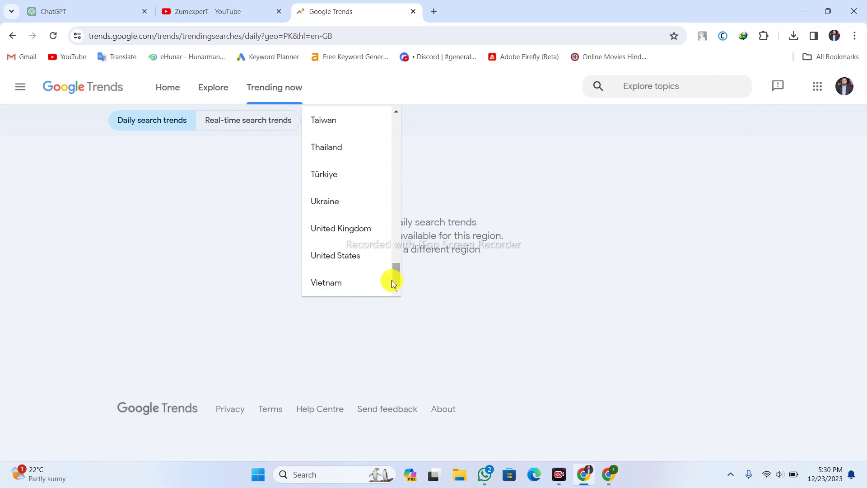
pyautogui.click(349, 257)
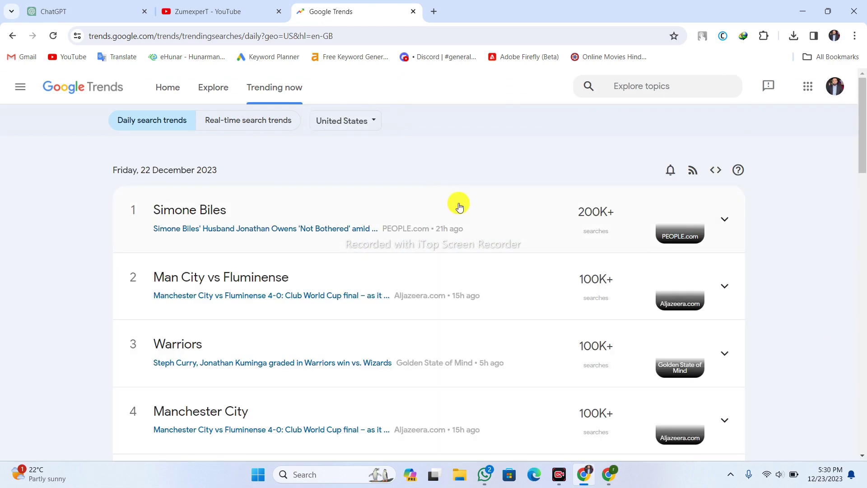
# - Review the highest-ranked daily search trends, then select the Simone Biles title and expand that entry
pyautogui.scroll(-1, 260, 208)
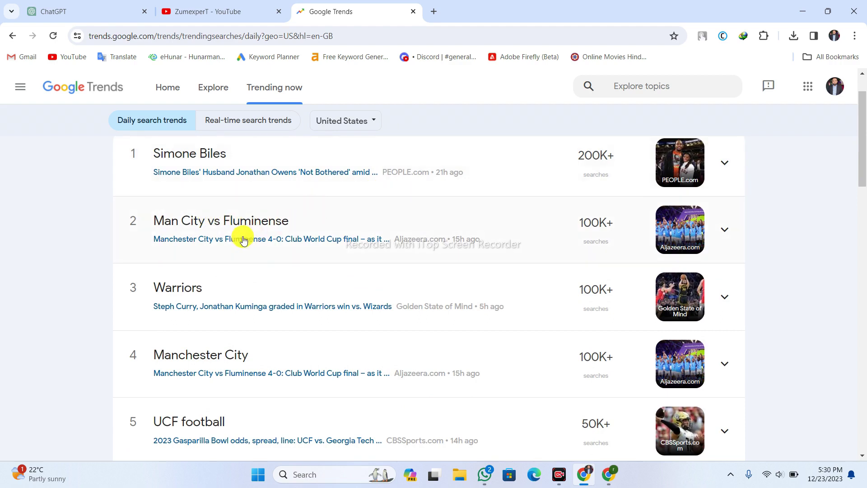
pyautogui.scroll(1, 256, 236)
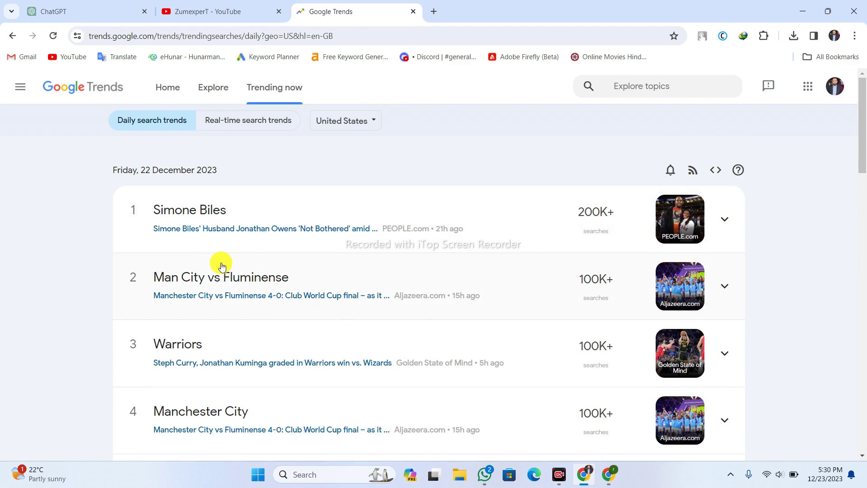
pyautogui.scroll(-6, 343, 246)
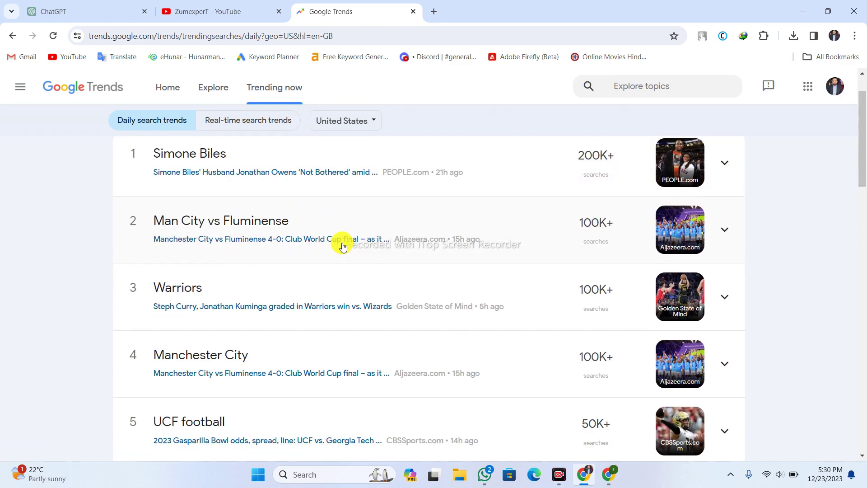
pyautogui.scroll(6, 343, 246)
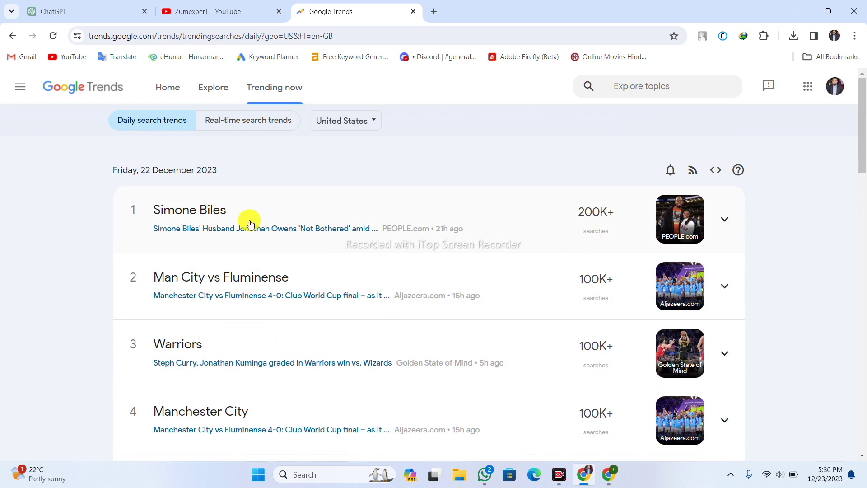
pyautogui.moveTo(157, 213); pyautogui.dragTo(221, 214)
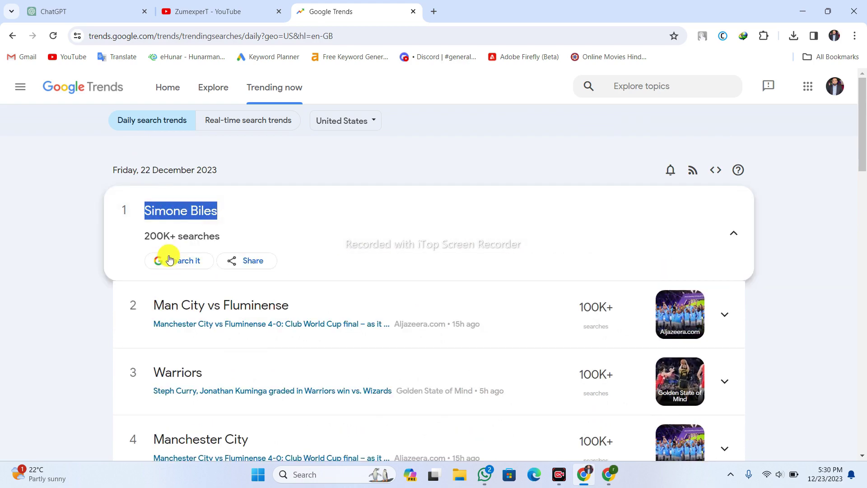
# - Examine the full list of daily search trends and the related queries and news of the Simone Biles entry
pyautogui.scroll(-5, 359, 229)
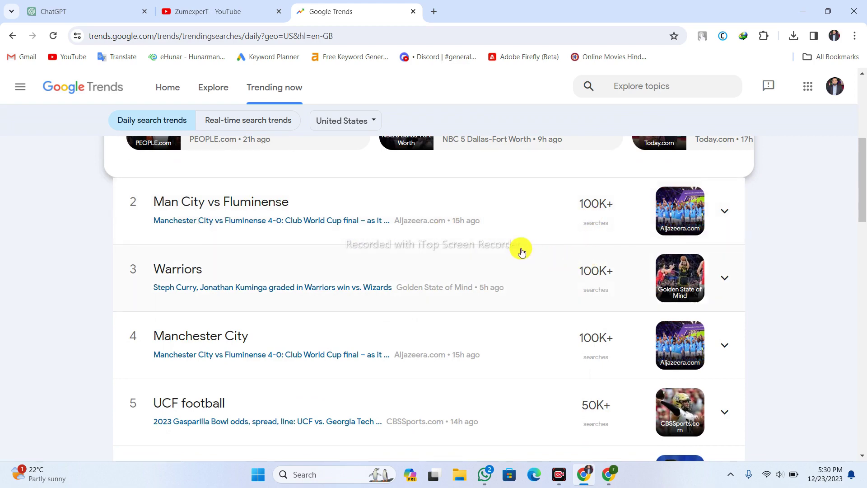
pyautogui.scroll(-2, 519, 248)
pyautogui.scroll(-10, 572, 302)
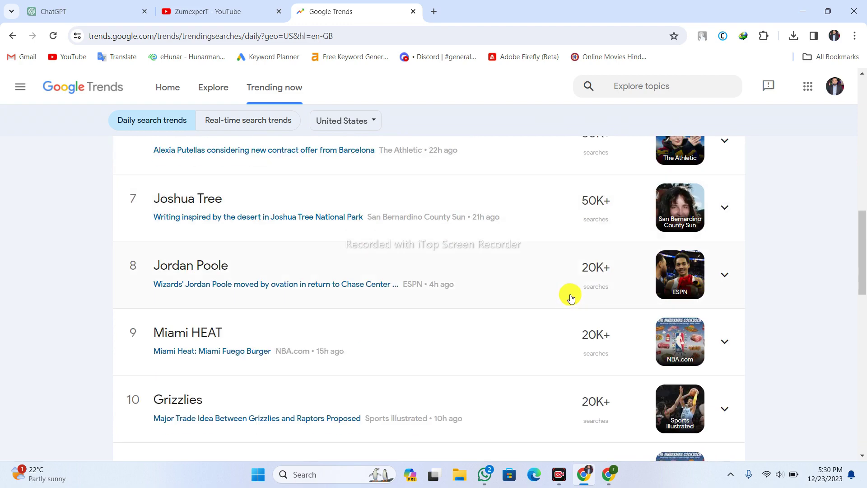
pyautogui.scroll(-5, 572, 296)
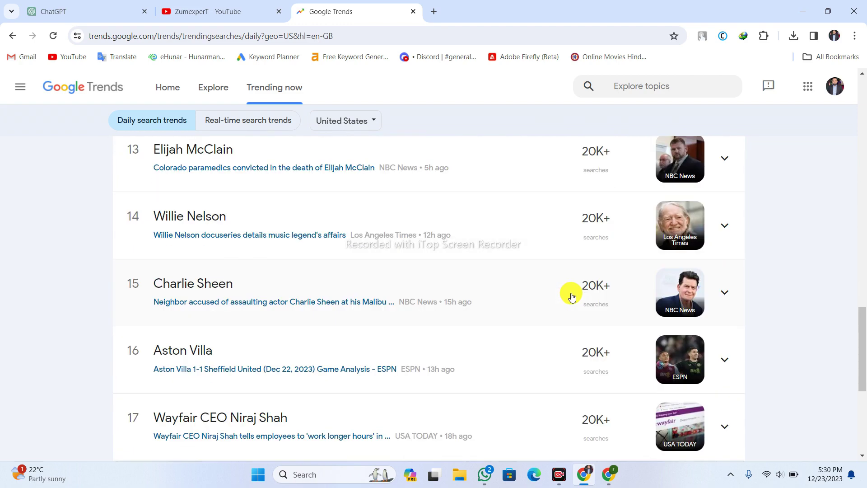
pyautogui.scroll(-6, 572, 295)
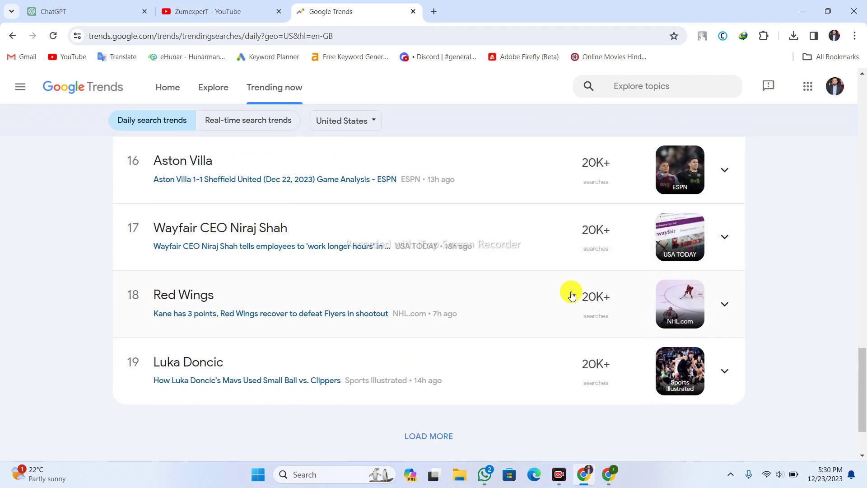
pyautogui.scroll(7, 572, 292)
pyautogui.scroll(16, 571, 293)
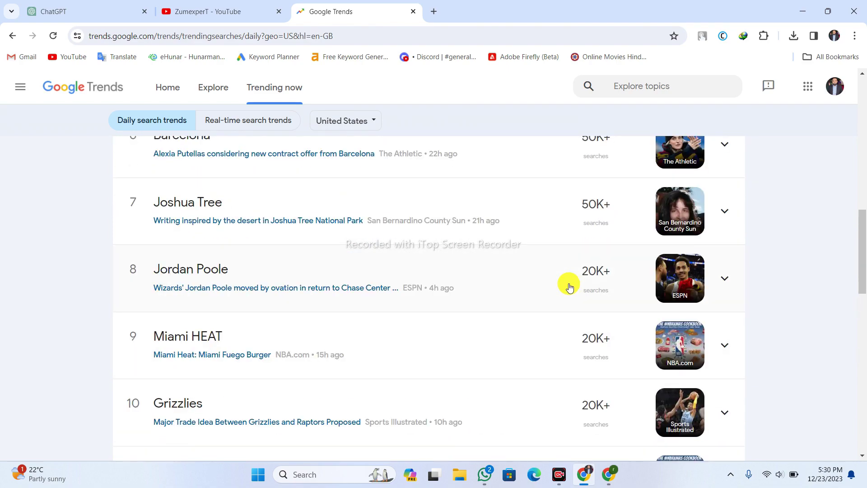
pyautogui.scroll(3, 567, 280)
pyautogui.scroll(-4, 565, 277)
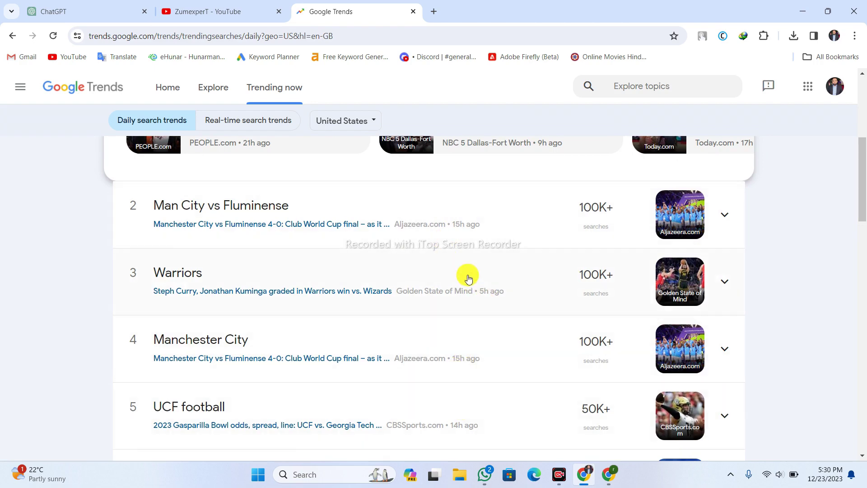
pyautogui.scroll(6, 467, 276)
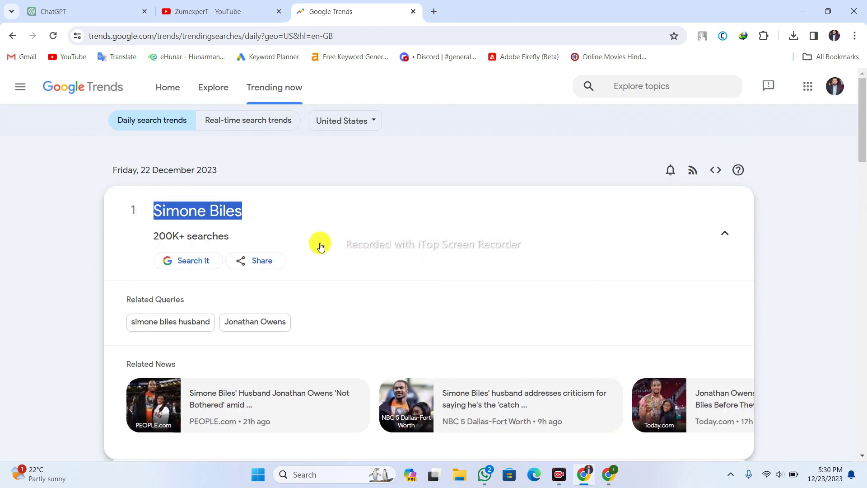
pyautogui.scroll(-3, 470, 233)
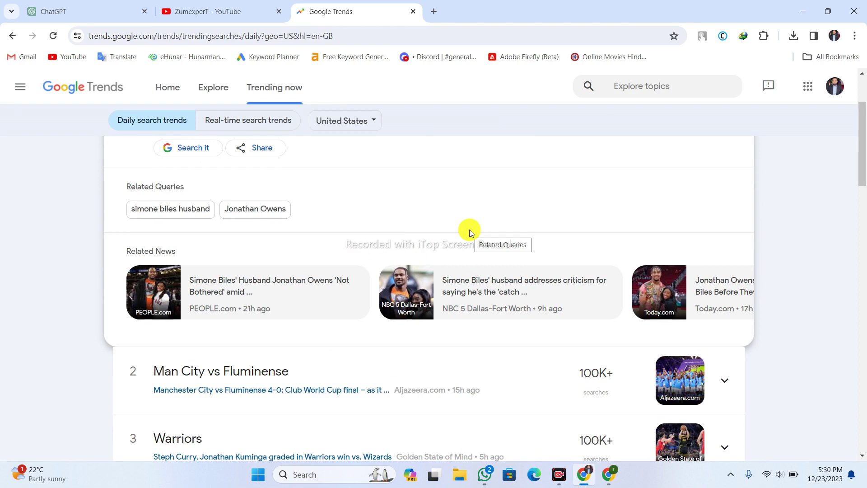
# - Copy the link address of the PEOPLE.com story in the Related News of the Simone Biles entry
pyautogui.rightClick(247, 283)
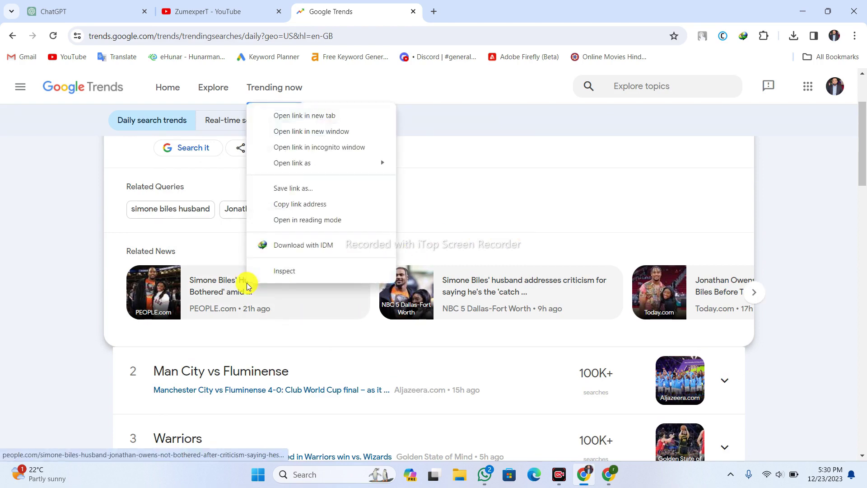
pyautogui.click(74, 238)
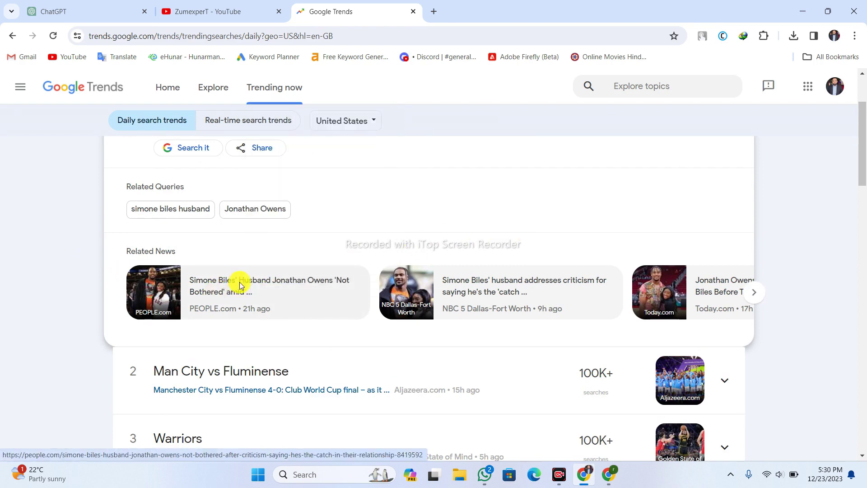
pyautogui.rightClick(239, 284)
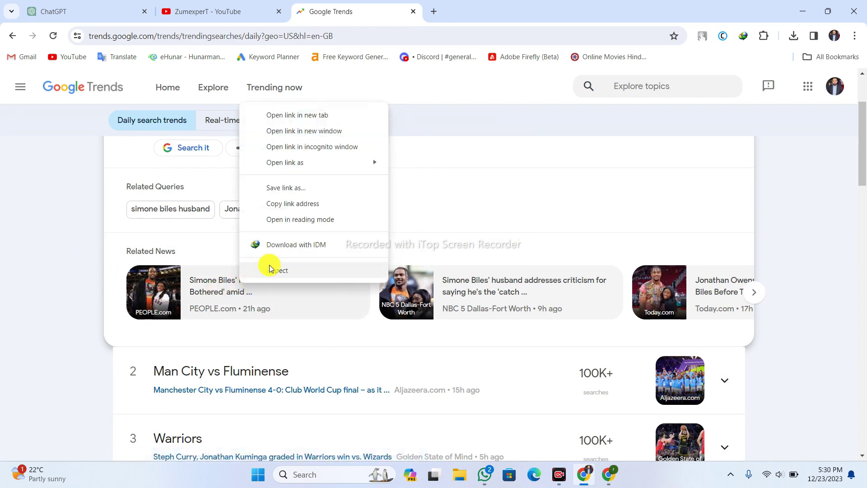
pyautogui.click(299, 204)
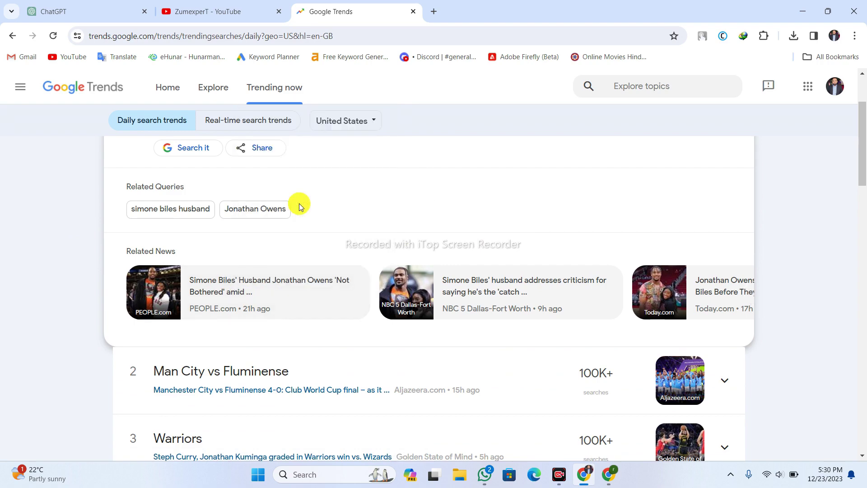
# - Switch to ChatGPT, start a new chat and look through the public AIPRM prompts
pyautogui.click(68, 10)
pyautogui.scroll(-3, 393, 212)
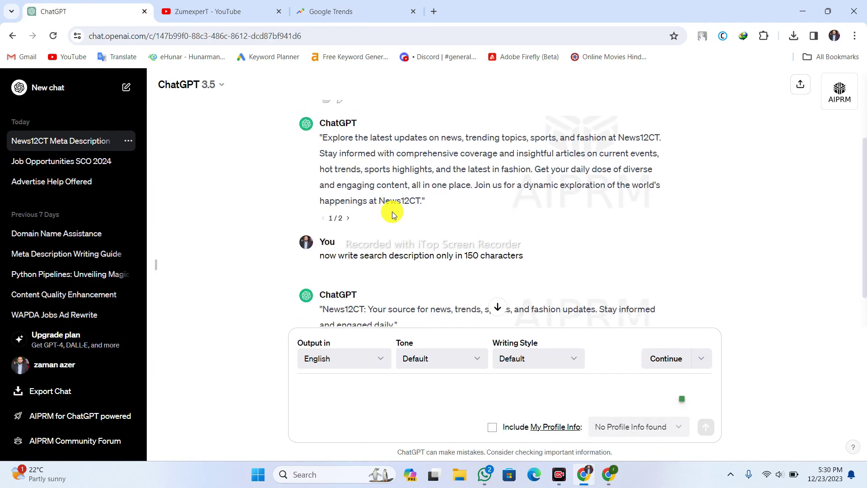
pyautogui.scroll(3, 393, 213)
pyautogui.click(53, 86)
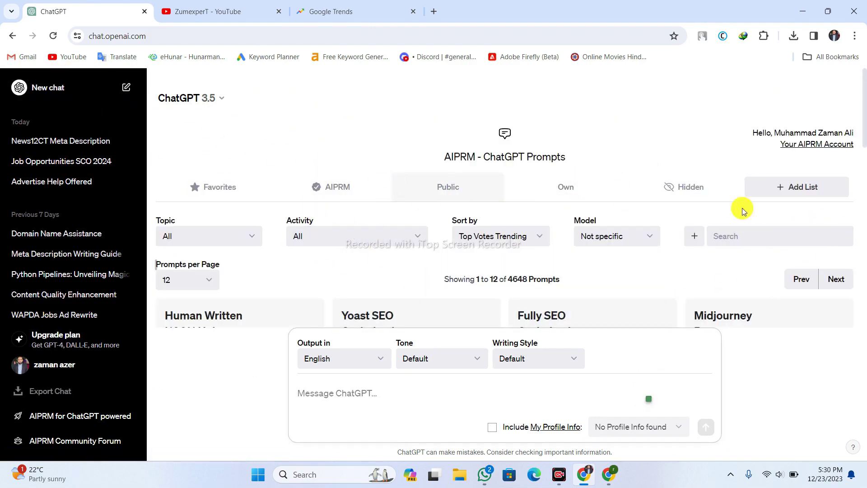
pyautogui.scroll(-9, 526, 254)
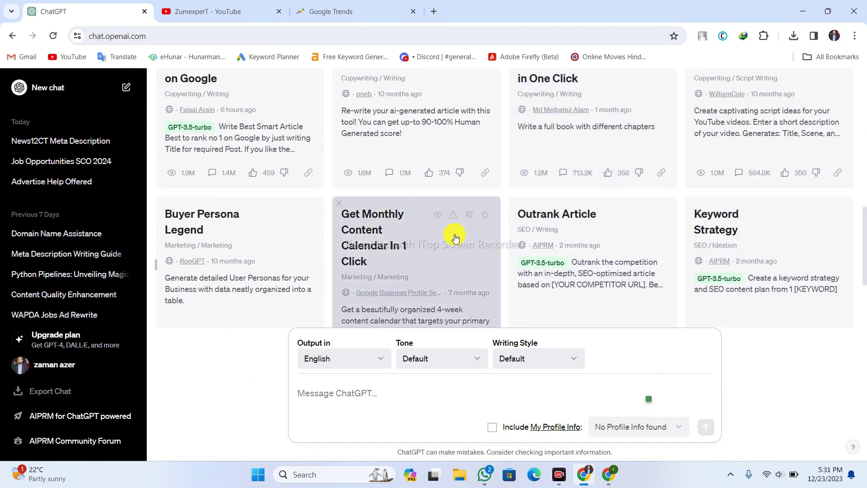
pyautogui.scroll(5, 455, 238)
pyautogui.scroll(5, 455, 238)
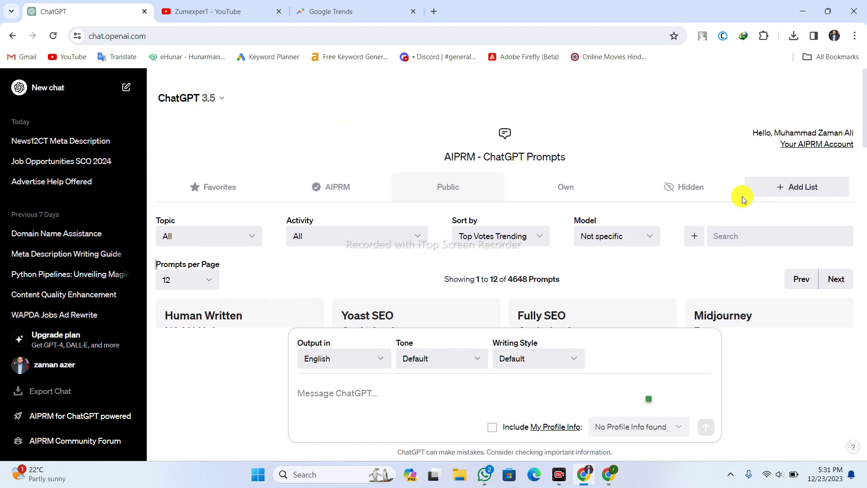
# - Search the AIPRM prompts for "out" and select the Outrank Article prompt
pyautogui.click(733, 240)
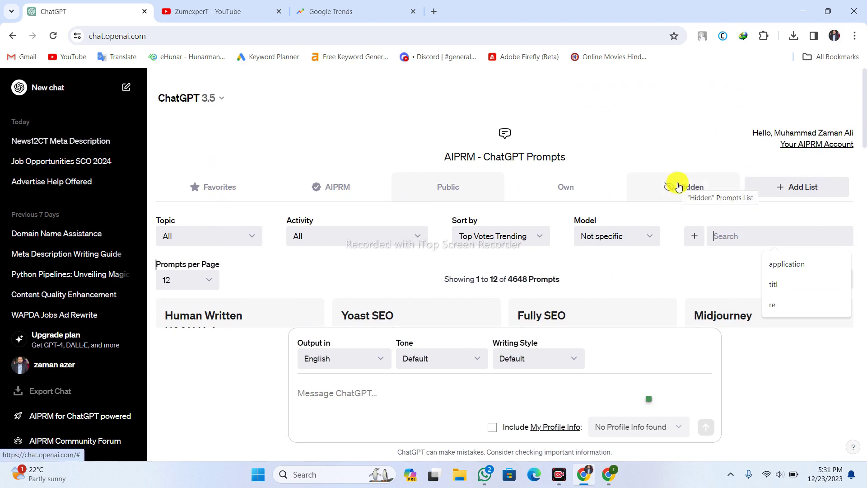
pyautogui.write('c')
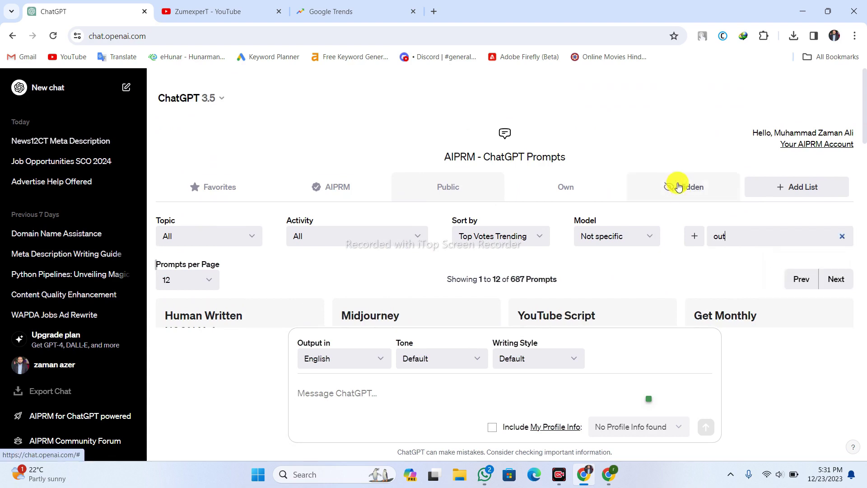
pyautogui.scroll(-8, 714, 199)
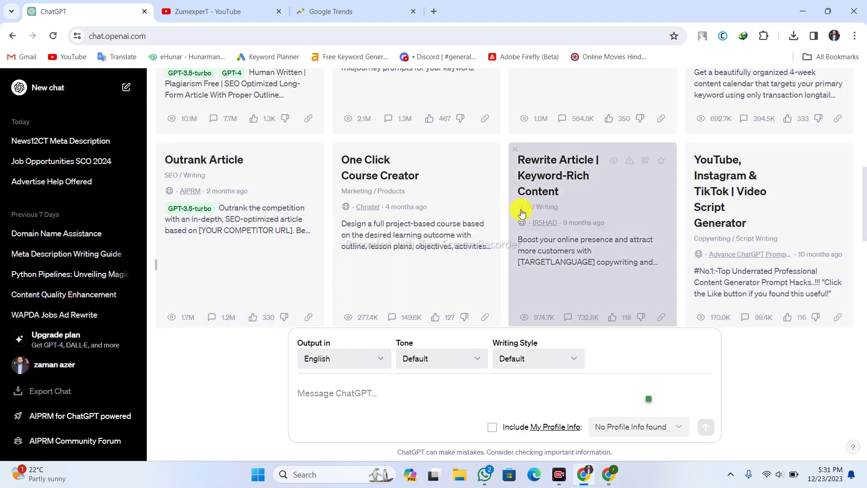
pyautogui.click(276, 212)
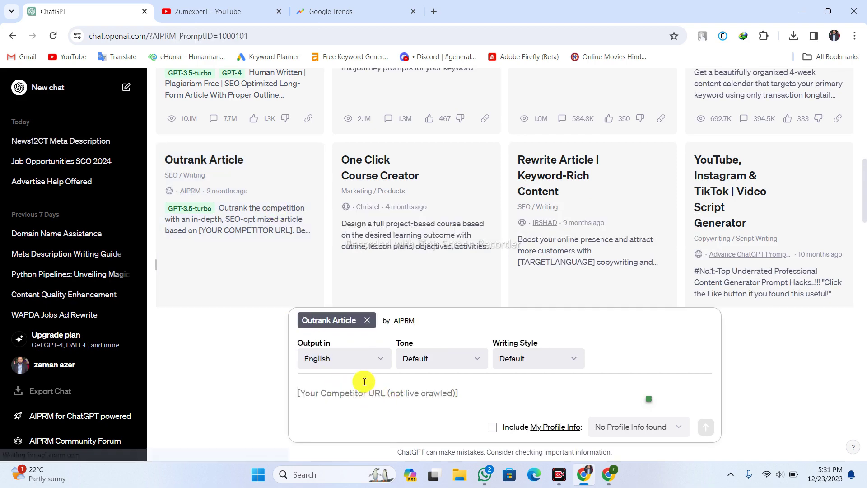
# - Copy the PEOPLE.com story's link from Google Trends and submit it in ChatGPT as the Outrank Article competitor URL
pyautogui.click(343, 11)
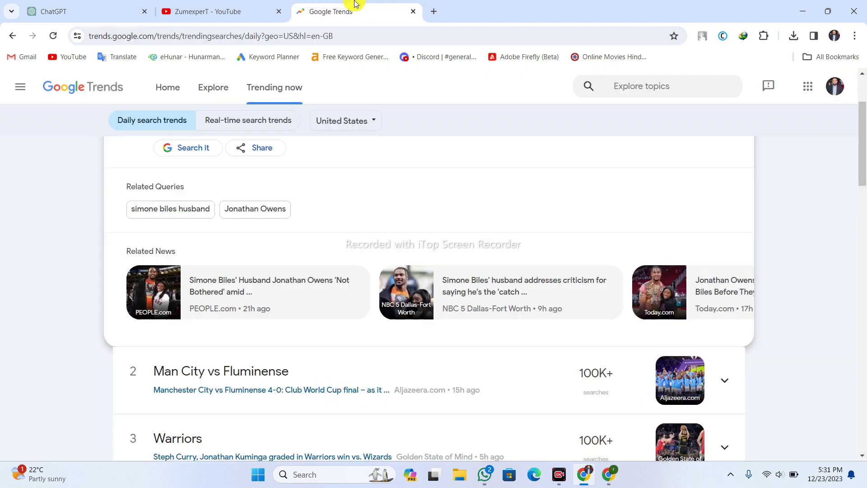
pyautogui.rightClick(245, 280)
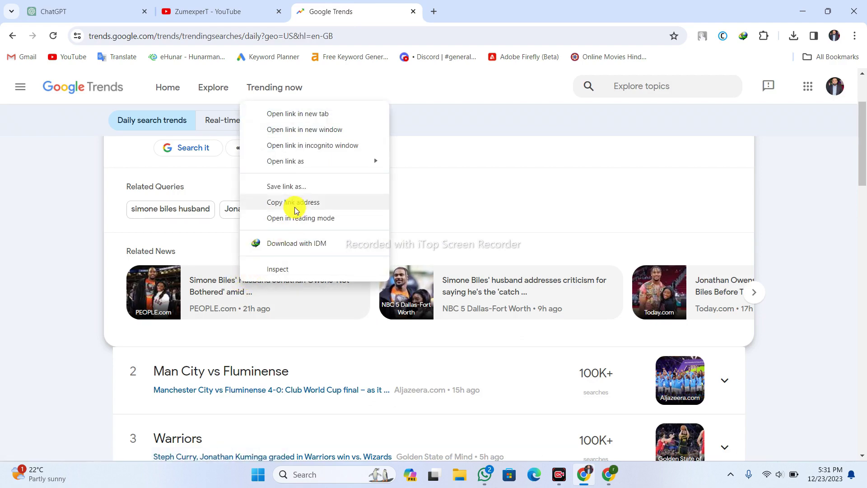
pyautogui.click(246, 205)
pyautogui.click(97, 6)
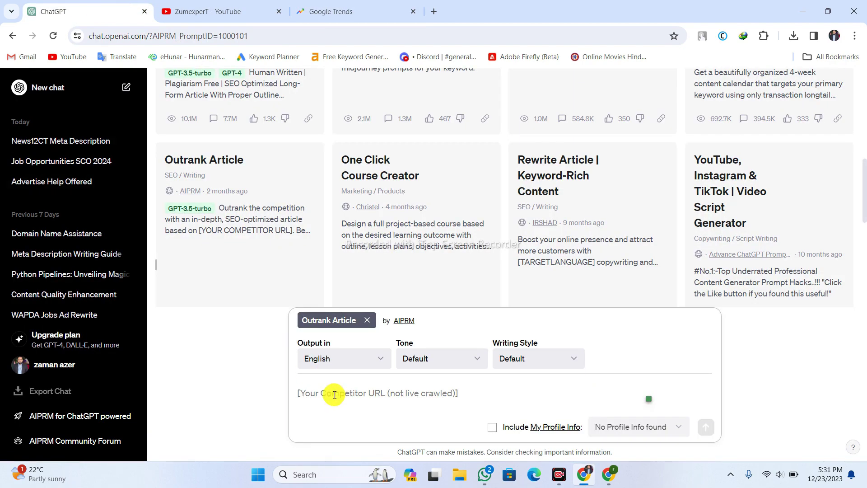
pyautogui.hotkey('ctrl', 'v')
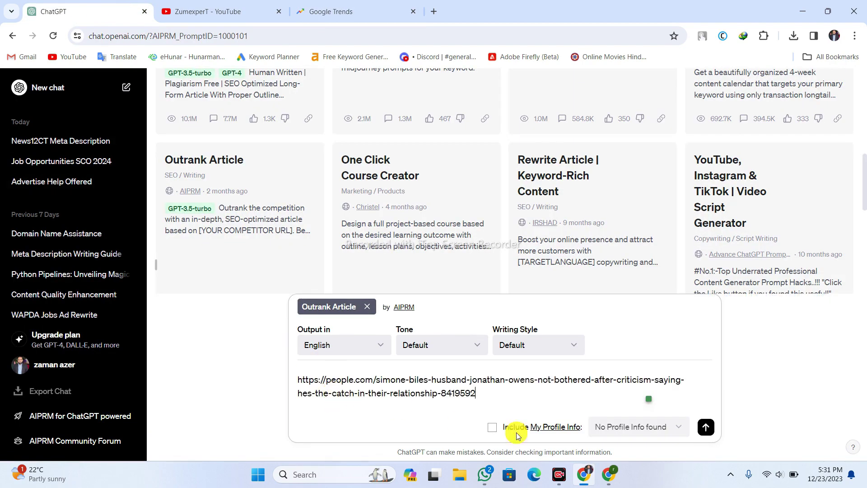
pyautogui.click(706, 427)
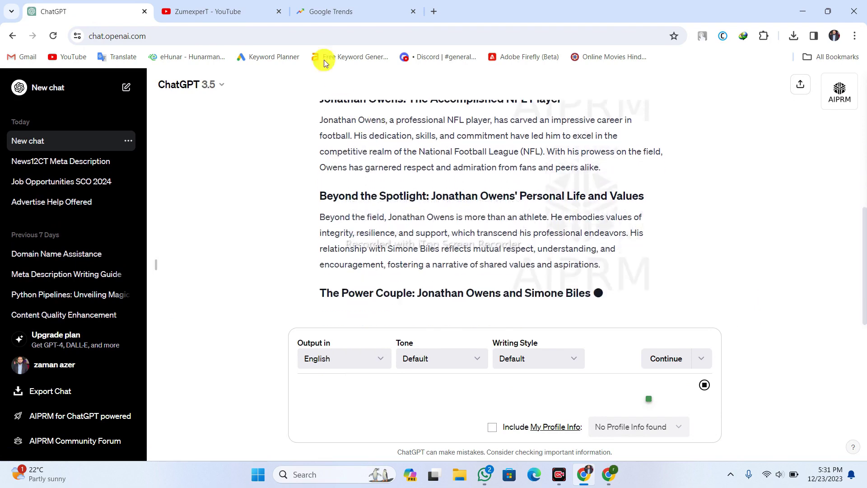
# - Review the generated article in ChatGPT, then select and copy its text from the main headline to the closing paragraph
pyautogui.click(301, 12)
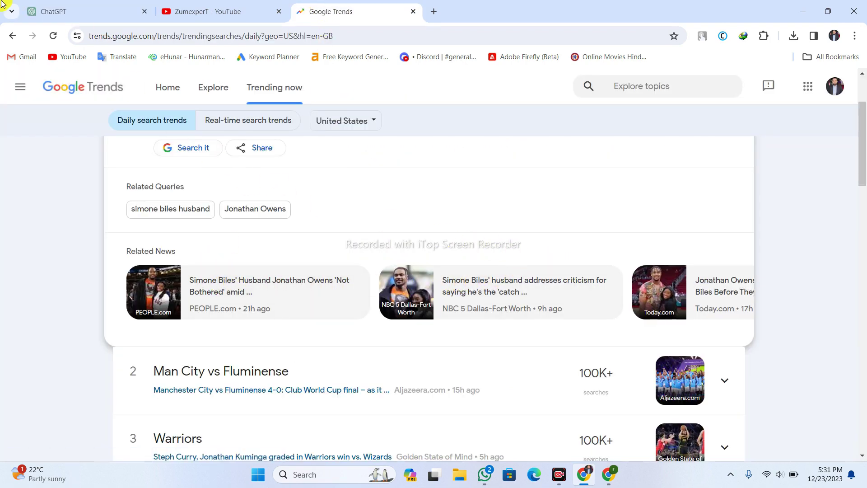
pyautogui.click(89, 11)
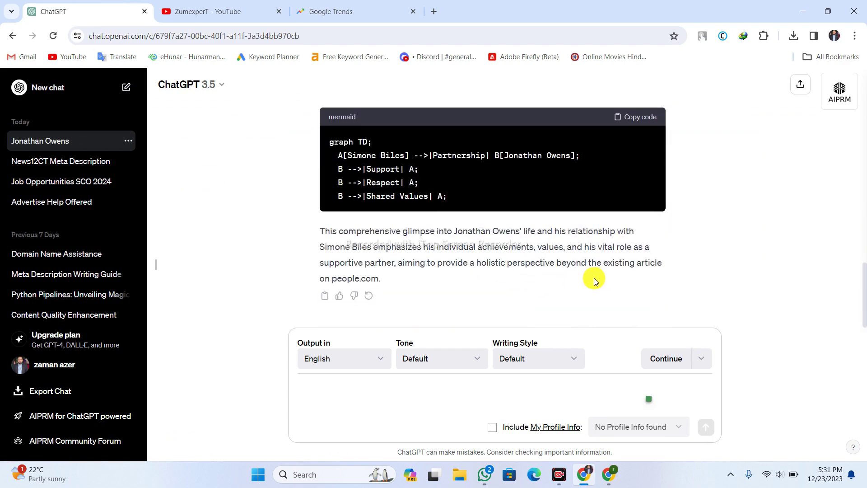
pyautogui.scroll(15, 600, 278)
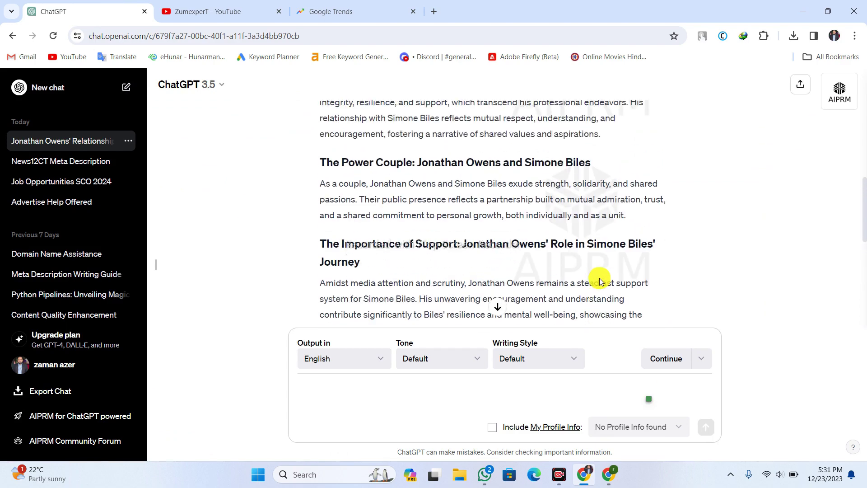
pyautogui.scroll(5, 600, 277)
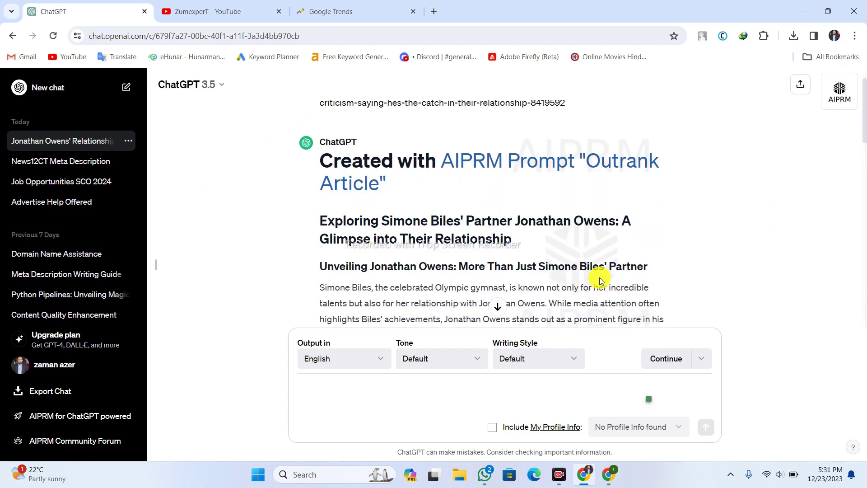
pyautogui.scroll(2, 600, 277)
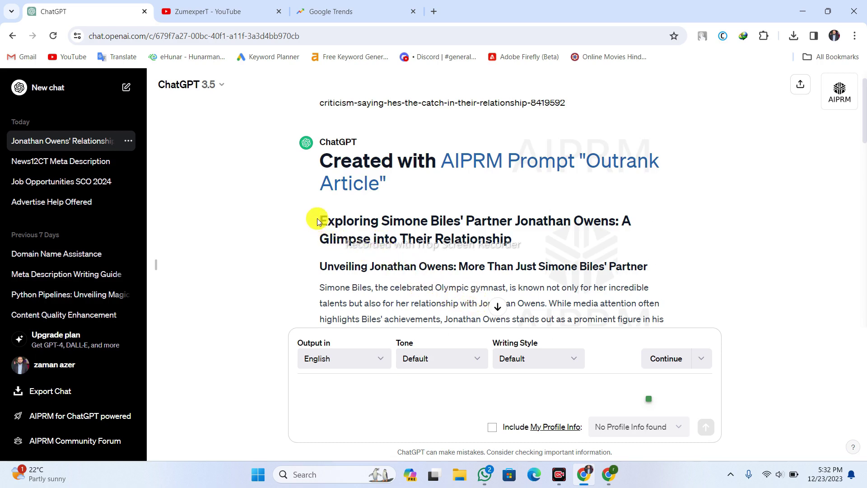
pyautogui.moveTo(318, 221); pyautogui.dragTo(465, 317)
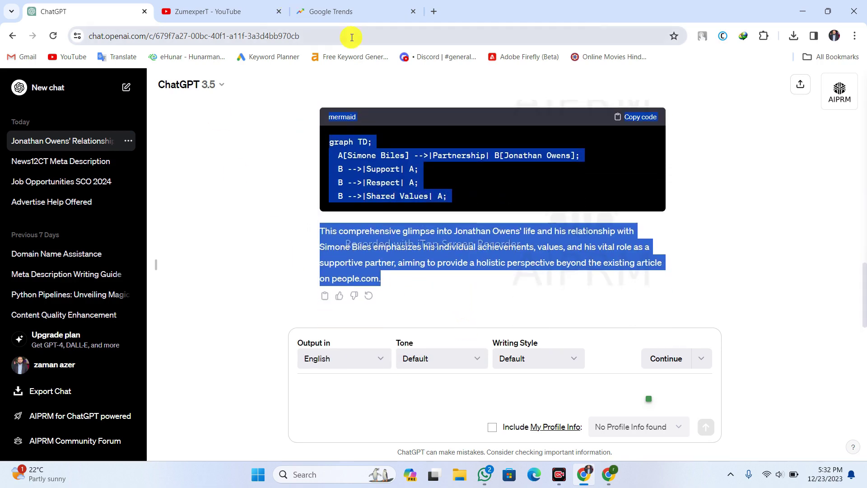
# - Switch to Blogger and open the untitled draft from the news 12 ct blog's posts for editing
pyautogui.click(610, 476)
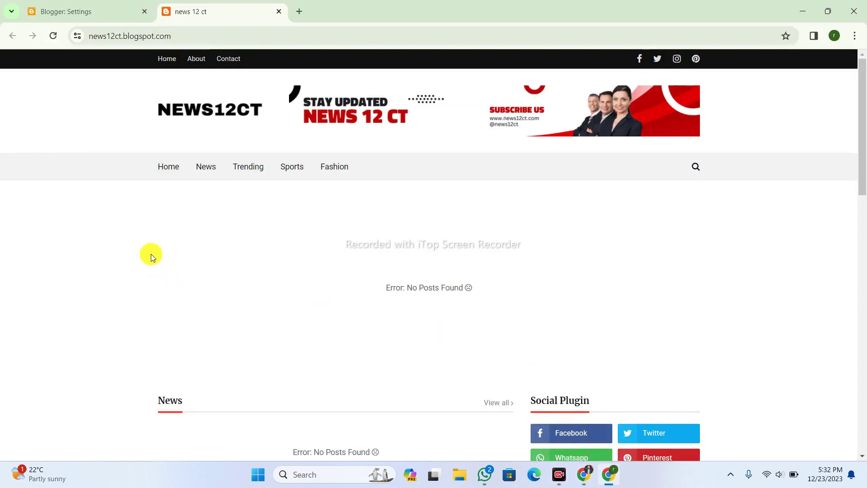
pyautogui.click(80, 14)
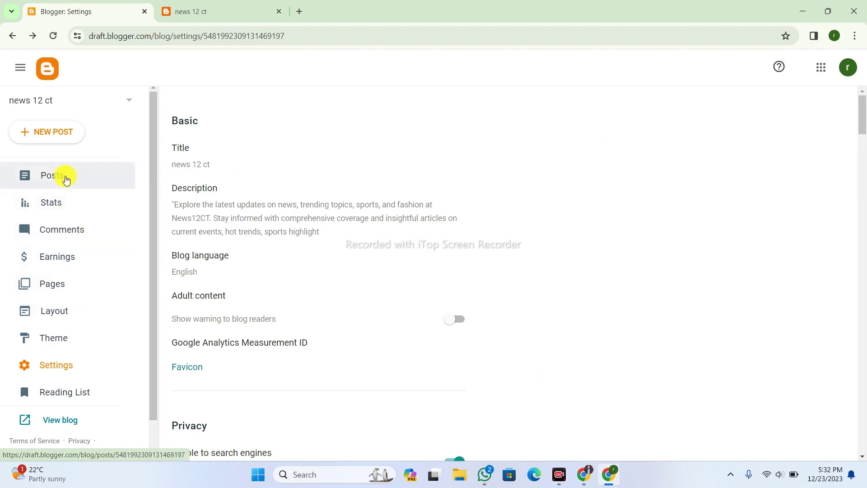
pyautogui.click(65, 180)
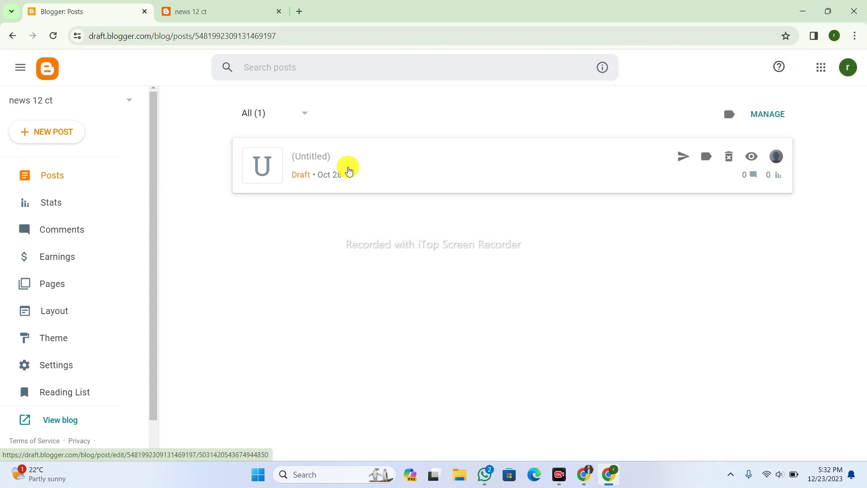
pyautogui.click(348, 169)
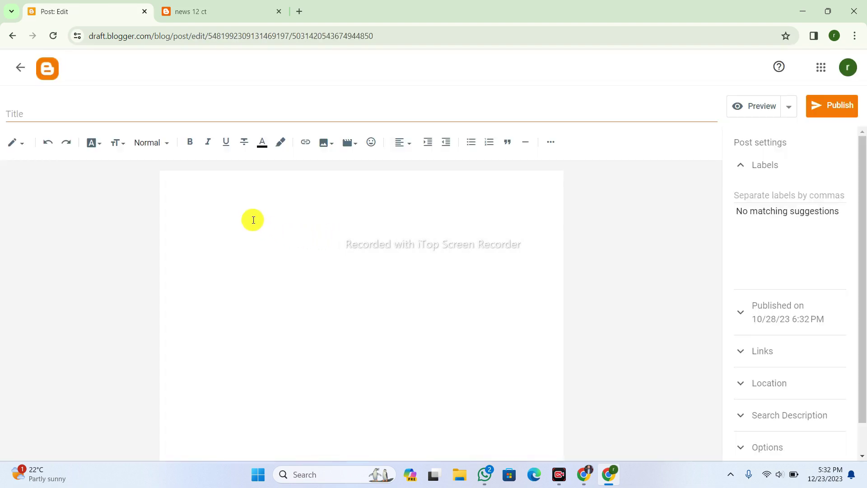
# - Paste the copied article as plain text into the body of the draft post
pyautogui.click(203, 203)
pyautogui.rightClick(203, 202)
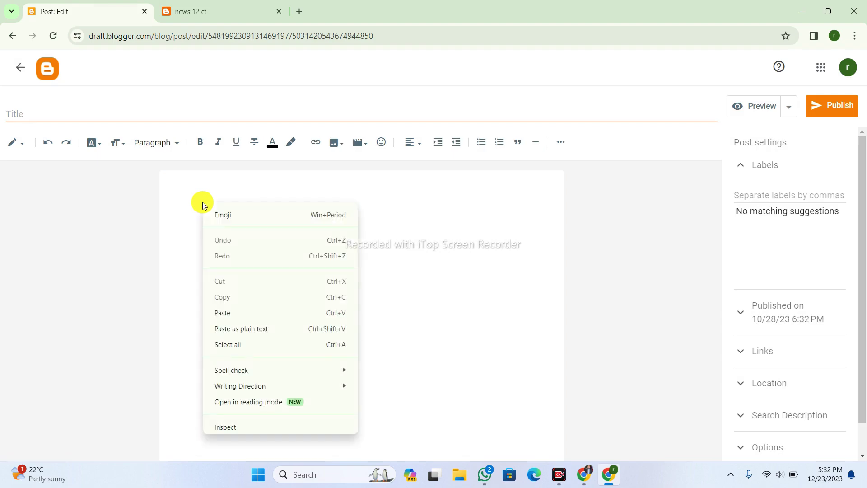
pyautogui.click(239, 329)
# - Delete the code lines from "Copy code" to "B -->|Shared Values| A;" in the post body
pyautogui.scroll(4, 310, 292)
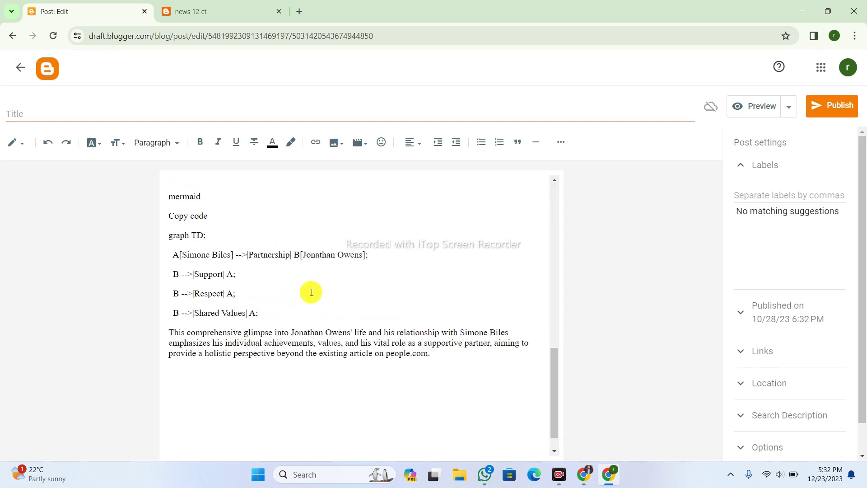
pyautogui.scroll(-4, 306, 290)
pyautogui.moveTo(272, 294); pyautogui.dragTo(159, 199)
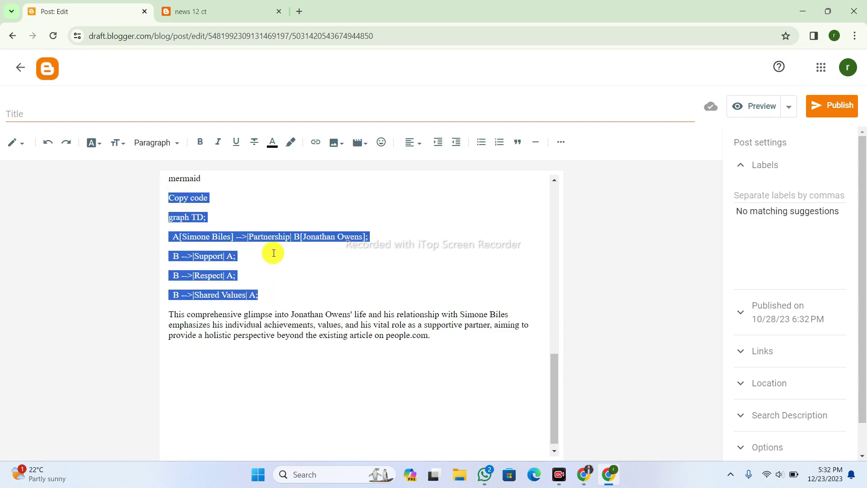
pyautogui.press('BackSpace')
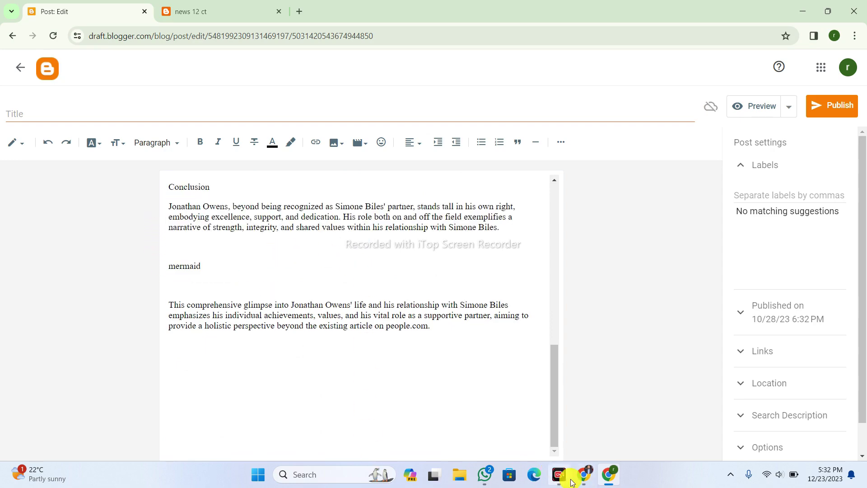
# - Check the mermaid code block in the ChatGPT article, then delete the leftover "mermaid" line from the Blogger post
pyautogui.click(584, 474)
pyautogui.click(443, 205)
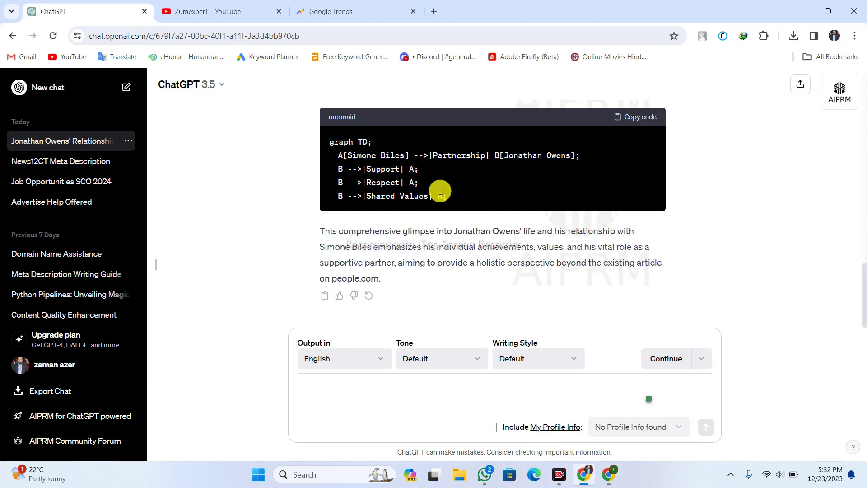
pyautogui.scroll(1, 441, 189)
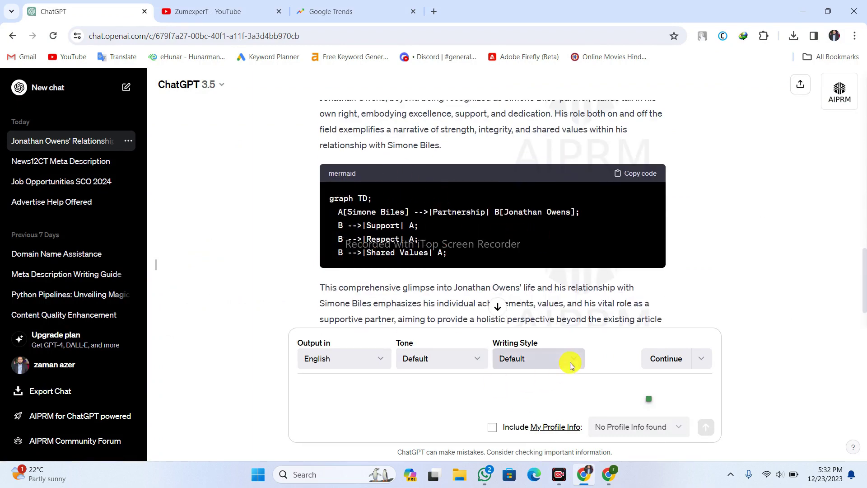
pyautogui.click(610, 474)
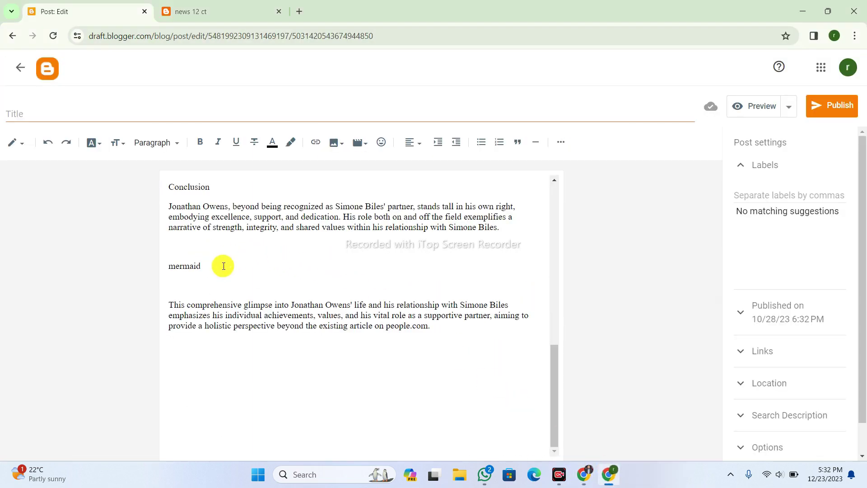
pyautogui.press('BackSpace')
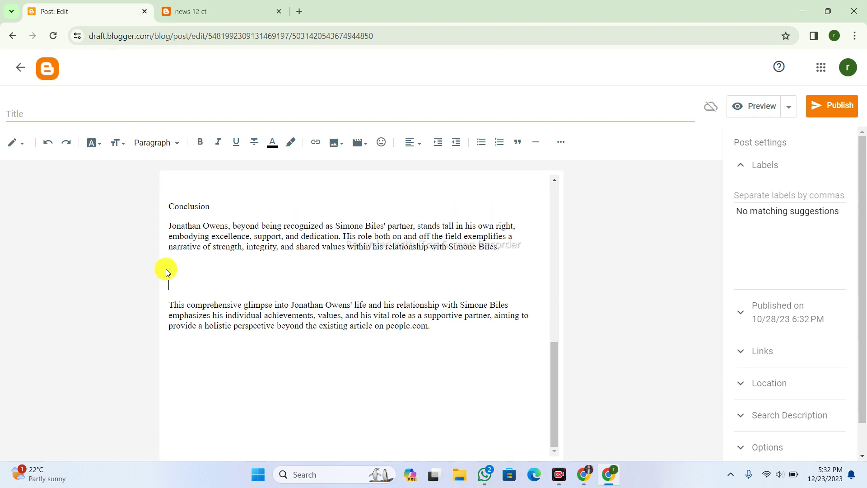
# - Remove the extra blank line above the closing paragraph and format the article's opening title line as a Major Heading
pyautogui.press('BackSpace')
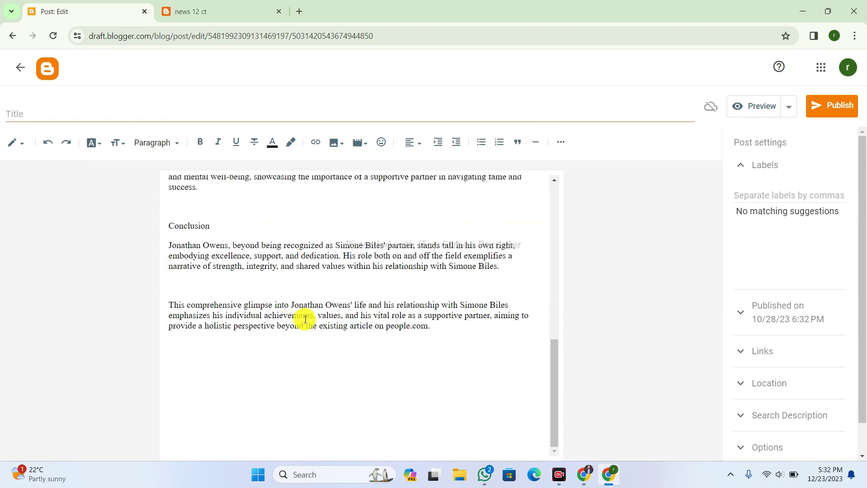
pyautogui.scroll(15, 305, 320)
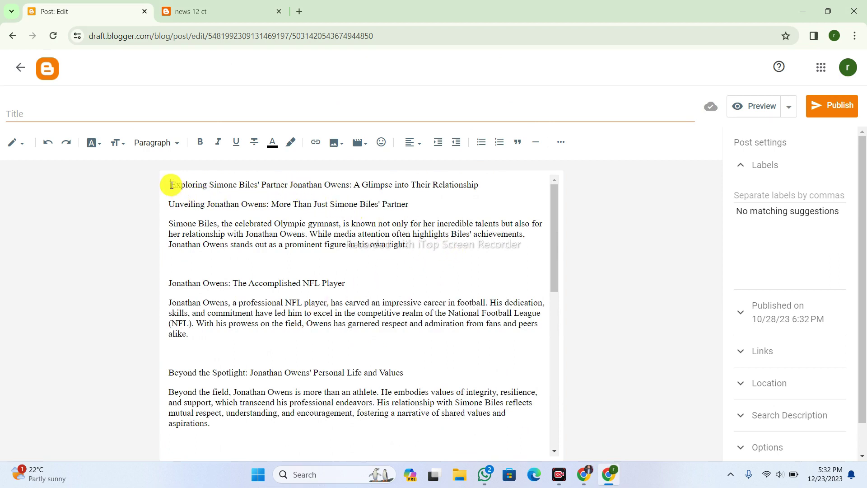
pyautogui.tripleClick(251, 185)
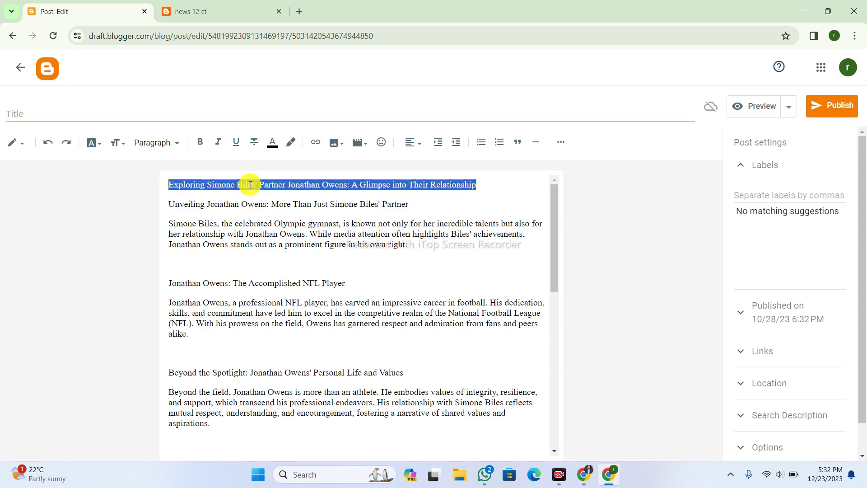
pyautogui.click(153, 143)
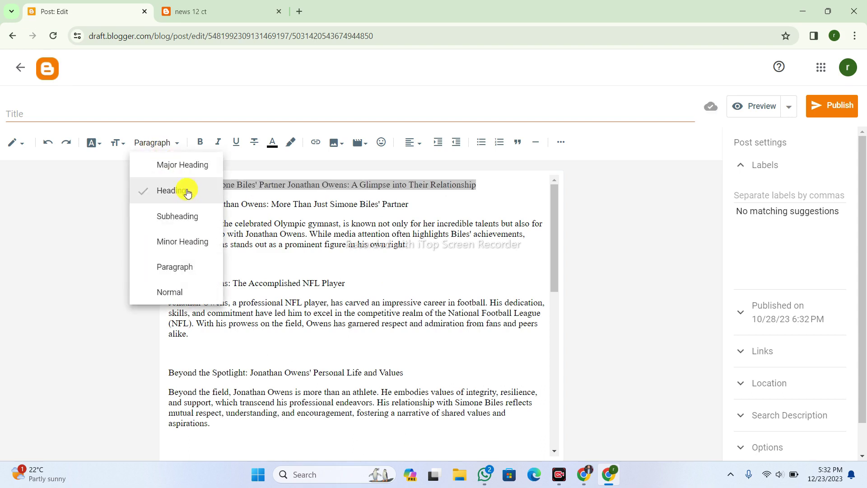
pyautogui.click(188, 192)
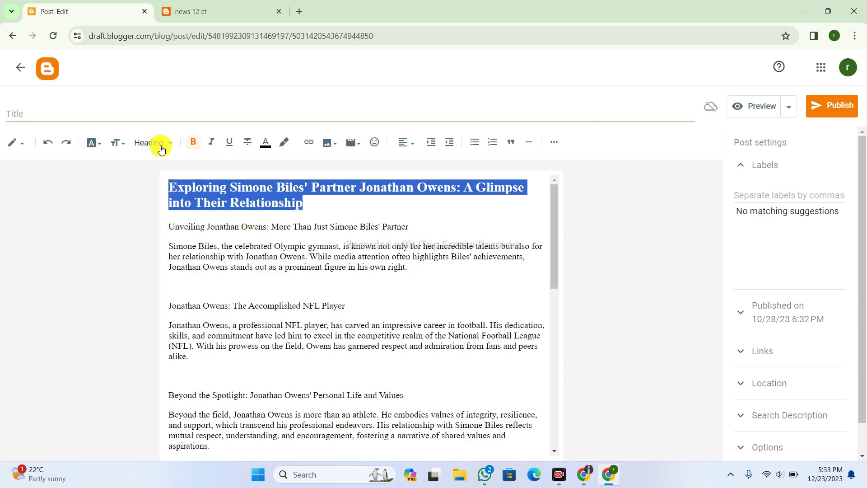
pyautogui.click(166, 144)
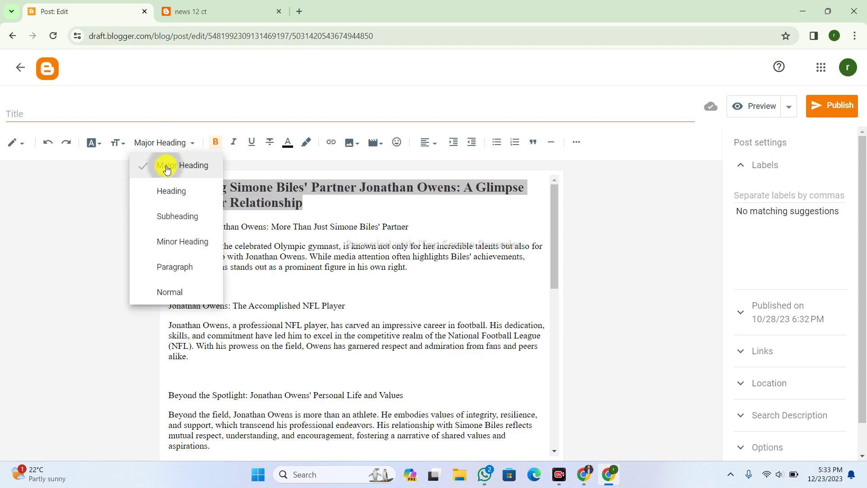
pyautogui.click(167, 165)
# - Format the line "Unveiling Jonathan Owens: More Than Just Simone Biles' Partner" as a Heading
pyautogui.tripleClick(283, 235)
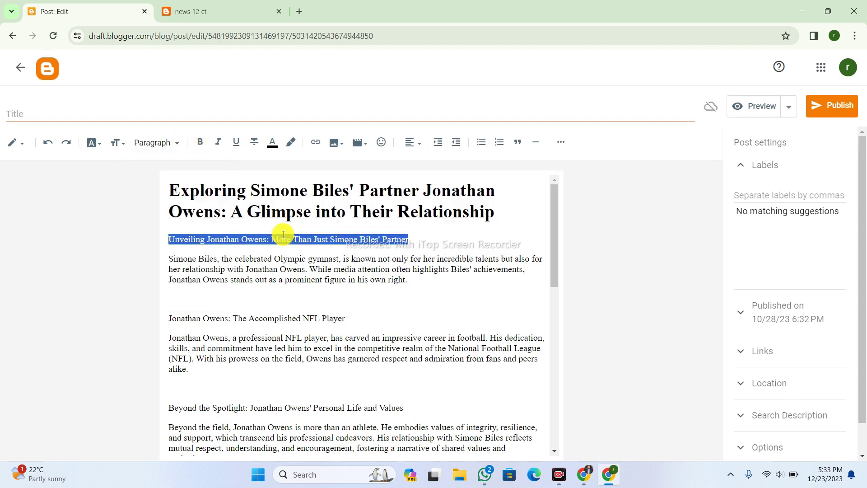
pyautogui.click(175, 143)
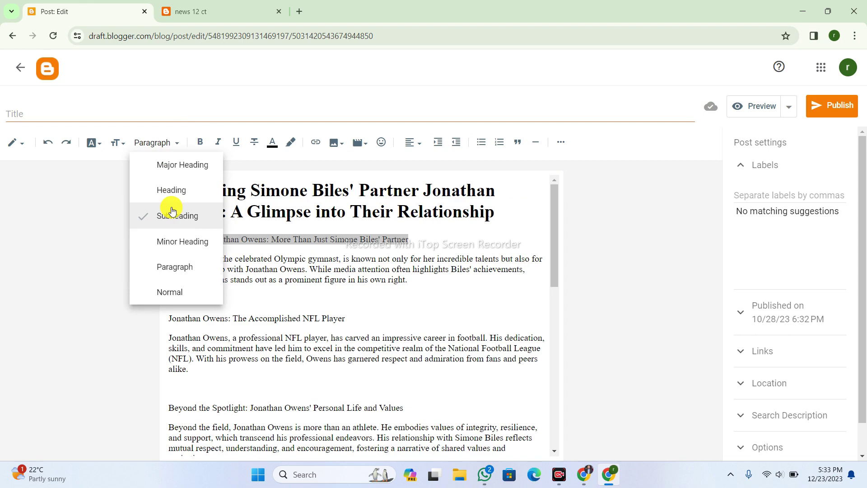
pyautogui.click(172, 192)
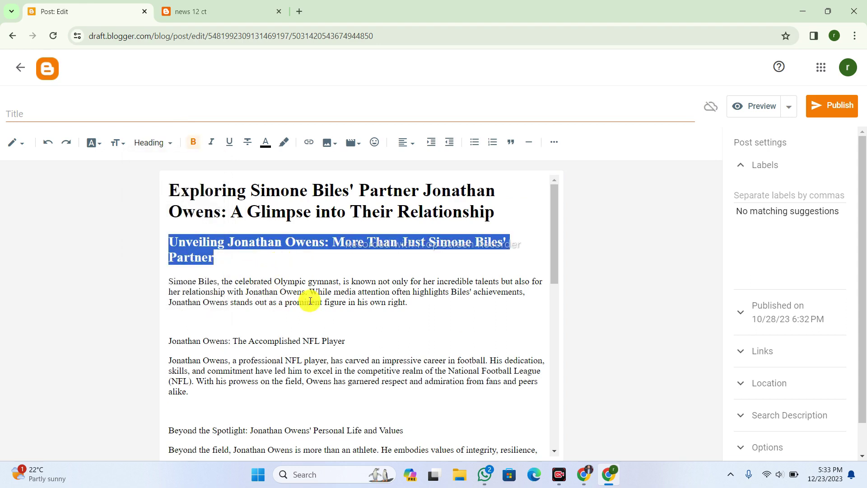
# - Format "Jonathan Owens: The Accomplished NFL Player" and "Beyond the Spotlight: Jonathan Owens' Personal Life and Values" as Subheadings
pyautogui.scroll(-1, 260, 266)
pyautogui.tripleClick(238, 285)
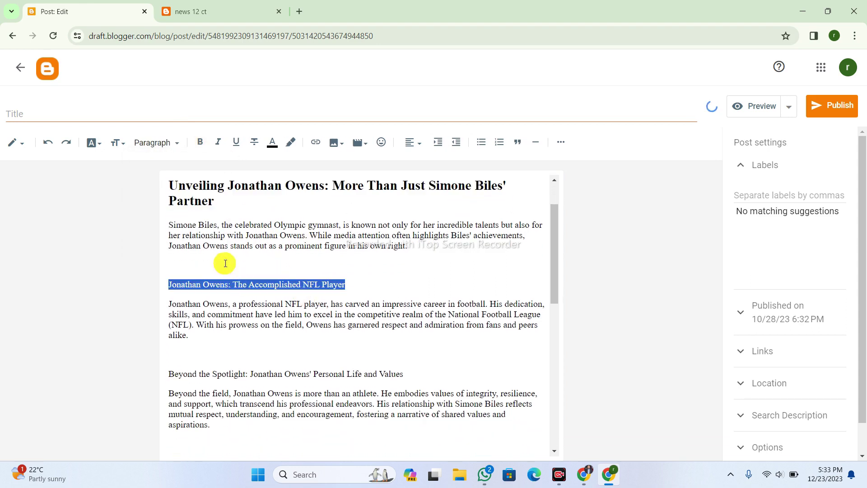
pyautogui.click(168, 144)
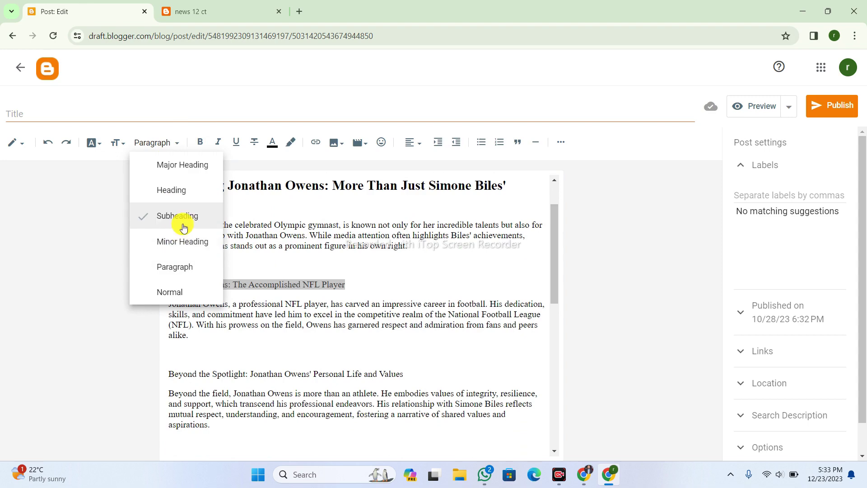
pyautogui.click(180, 222)
pyautogui.scroll(-2, 308, 273)
pyautogui.click(278, 266)
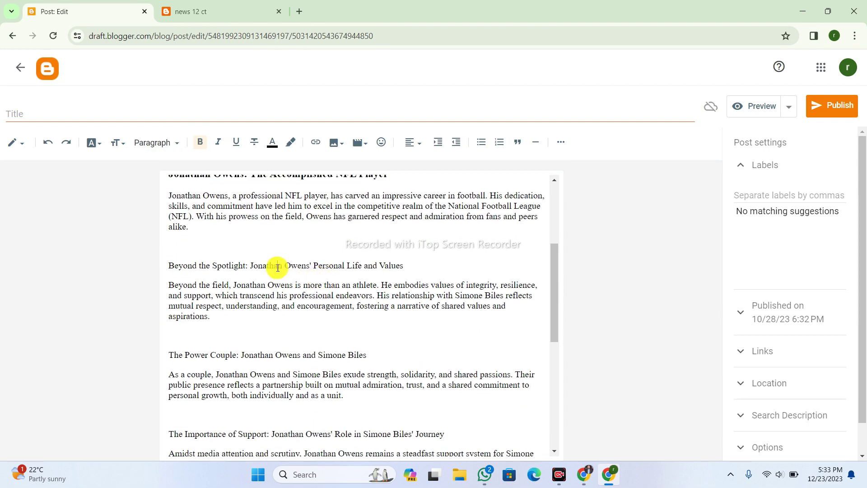
pyautogui.tripleClick(277, 266)
pyautogui.click(174, 142)
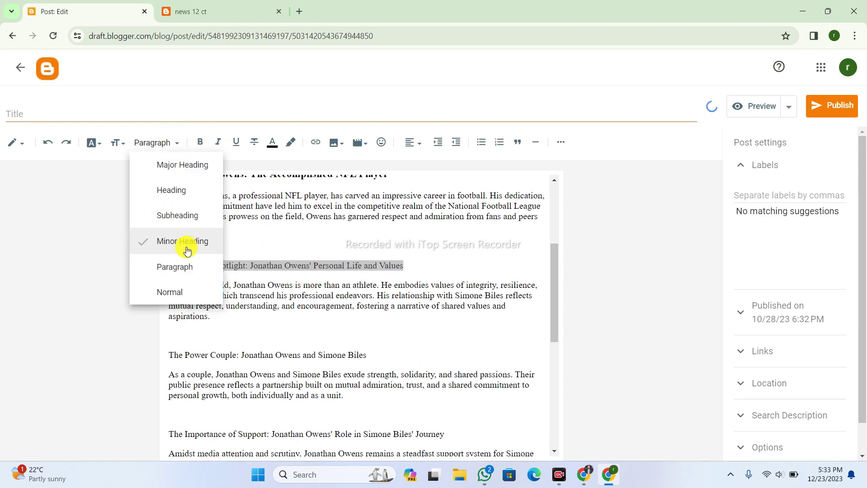
pyautogui.click(188, 213)
# - Format the section titles starting "The Power Couple" and "The Importance of Support" as Subheadings
pyautogui.tripleClick(235, 355)
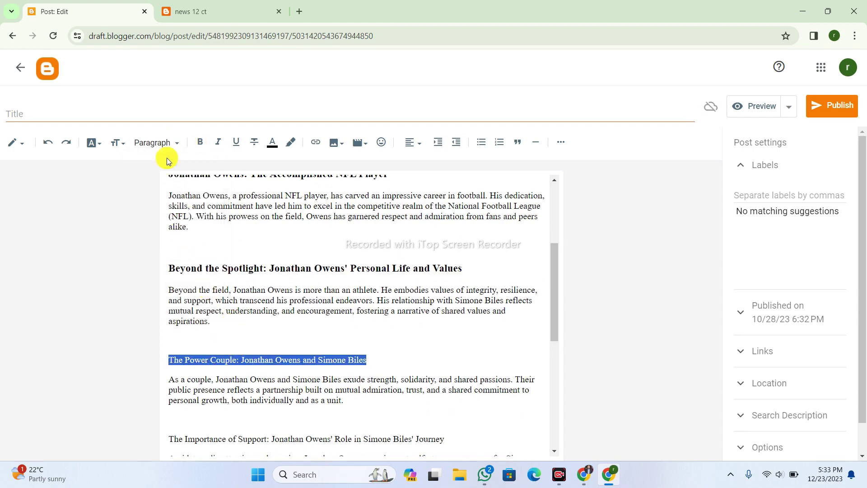
pyautogui.click(163, 144)
pyautogui.click(185, 244)
pyautogui.click(188, 216)
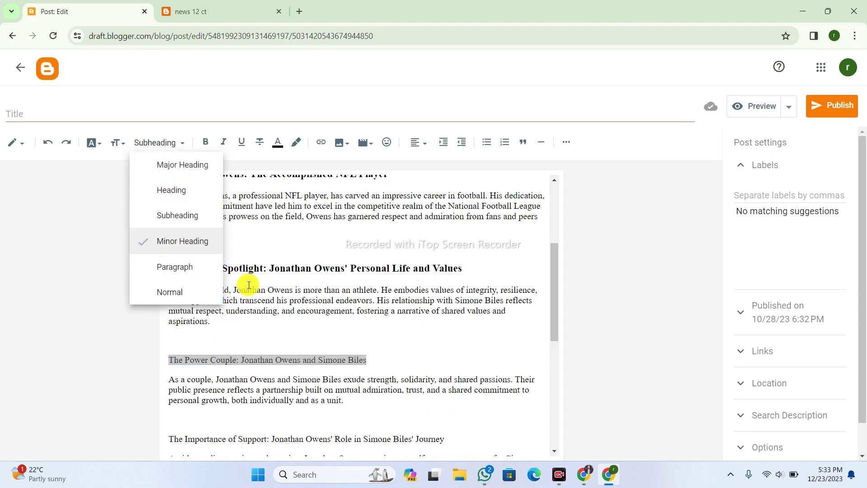
pyautogui.scroll(-3, 262, 300)
pyautogui.tripleClick(271, 273)
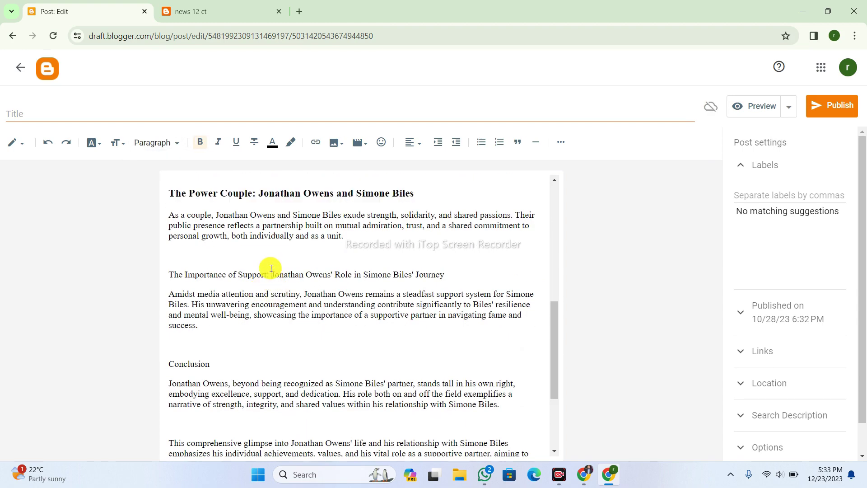
pyautogui.click(177, 144)
pyautogui.click(189, 218)
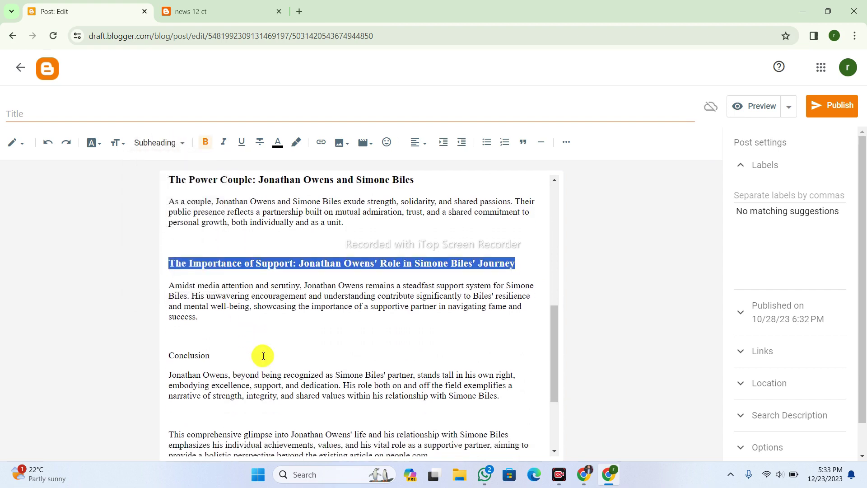
# - Format the "Conclusion" line as a Subheading
pyautogui.scroll(-1, 263, 356)
pyautogui.tripleClick(196, 314)
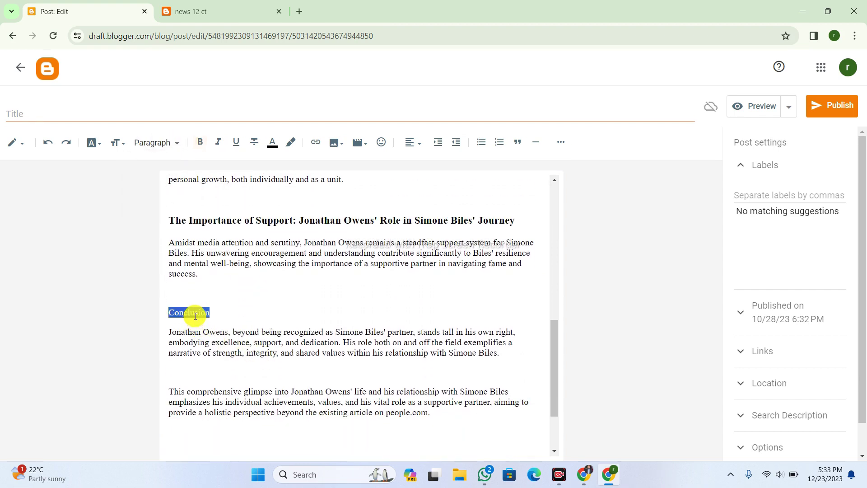
pyautogui.click(166, 150)
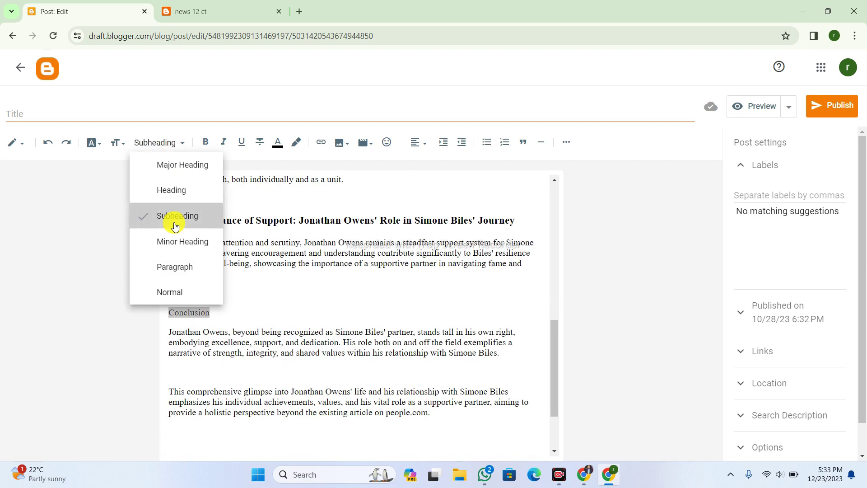
pyautogui.click(176, 226)
pyautogui.click(387, 330)
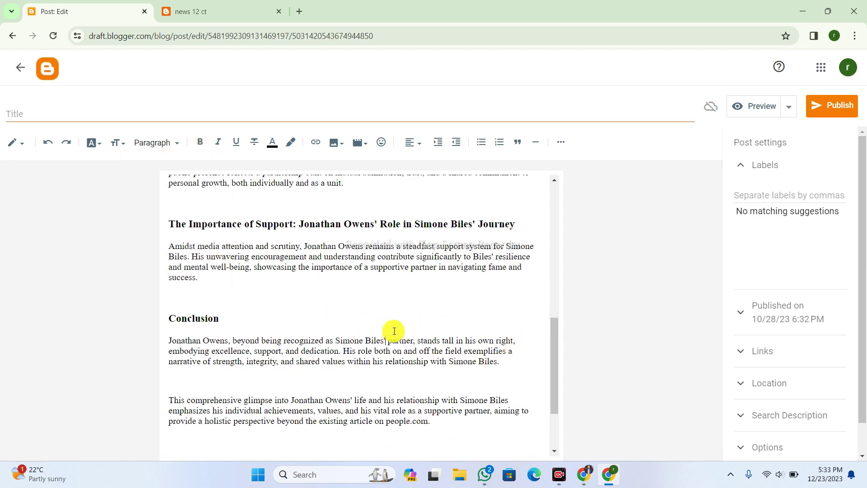
# - Review the formatted headings, justify the text of the entire post, and look over the article
pyautogui.scroll(9, 391, 331)
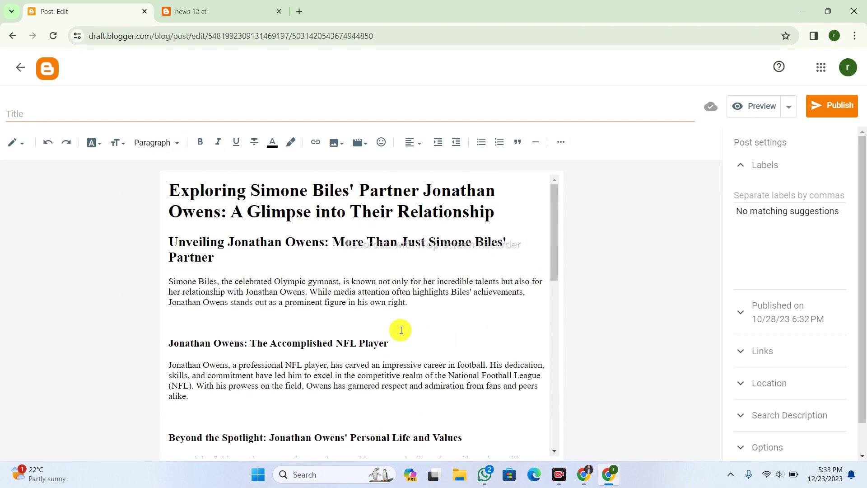
pyautogui.scroll(-5, 380, 306)
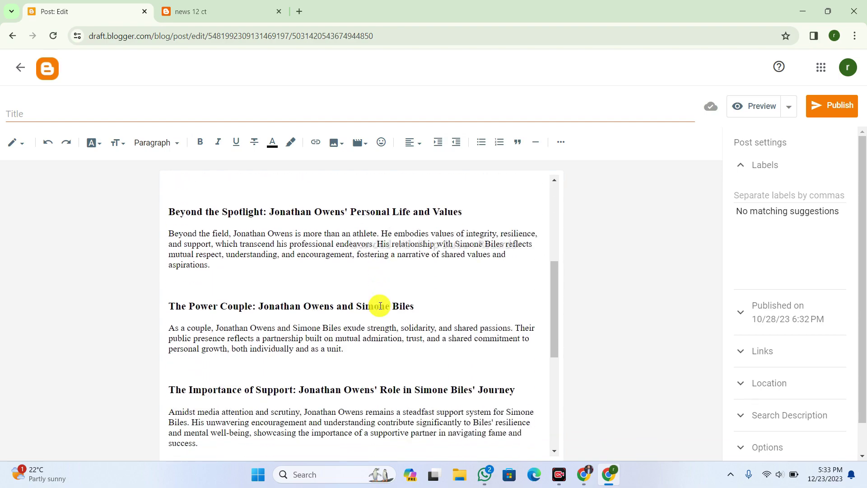
pyautogui.scroll(-5, 380, 306)
pyautogui.scroll(7, 381, 302)
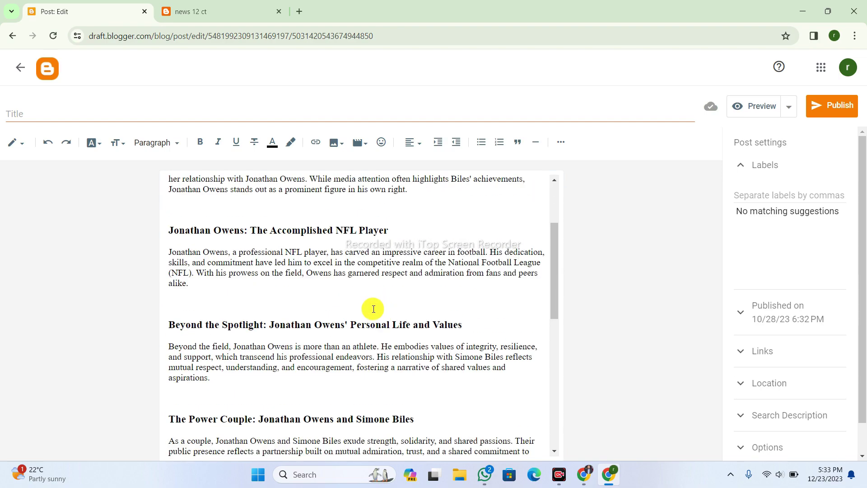
pyautogui.scroll(3, 374, 309)
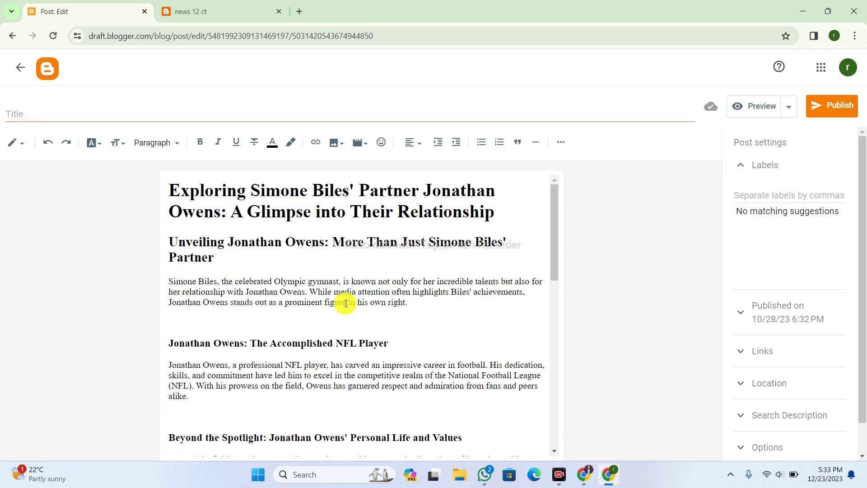
pyautogui.hotkey('ctrl', 'a')
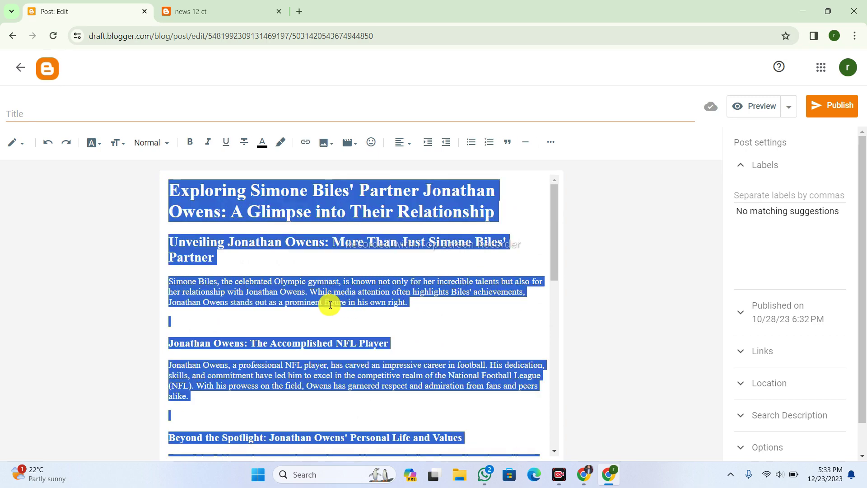
pyautogui.click(409, 143)
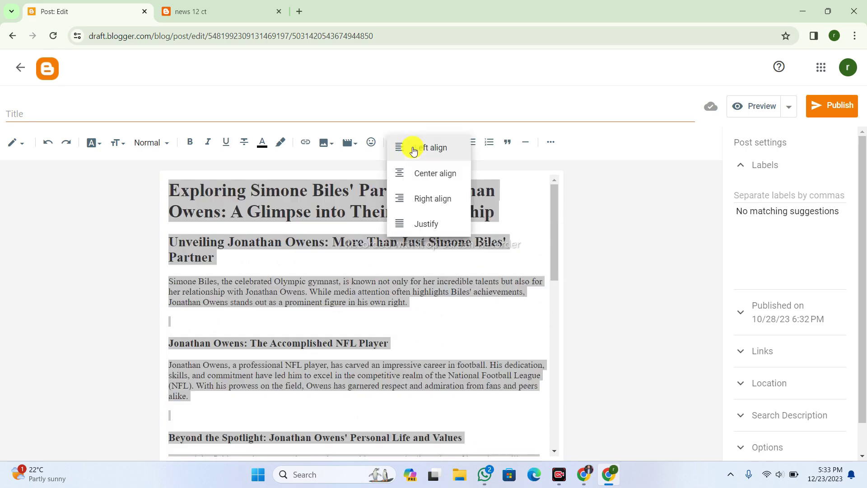
pyautogui.click(420, 223)
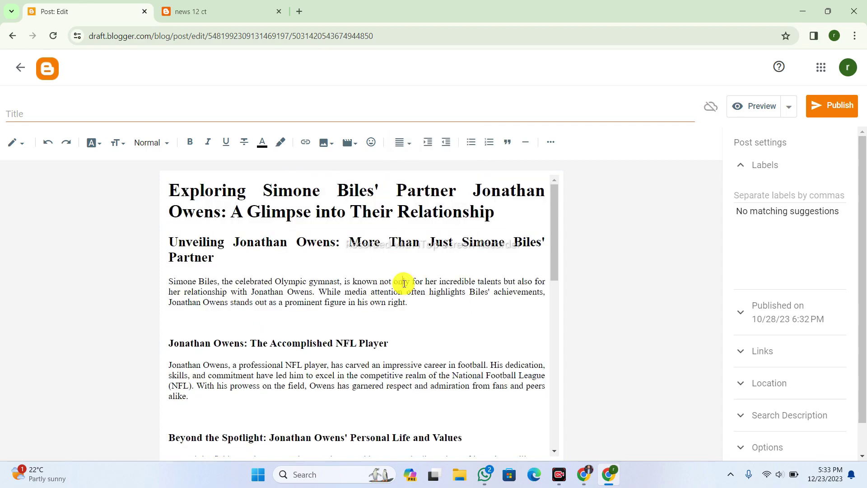
pyautogui.scroll(-9, 544, 355)
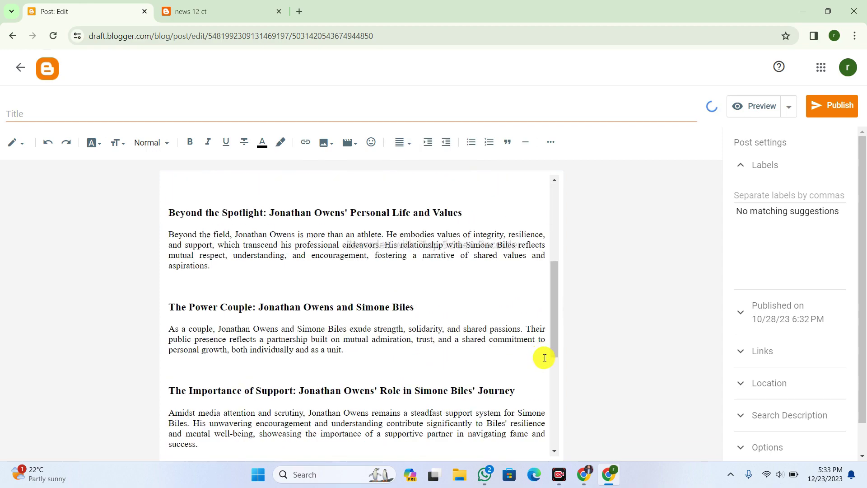
pyautogui.scroll(-2, 542, 346)
pyautogui.scroll(9, 541, 345)
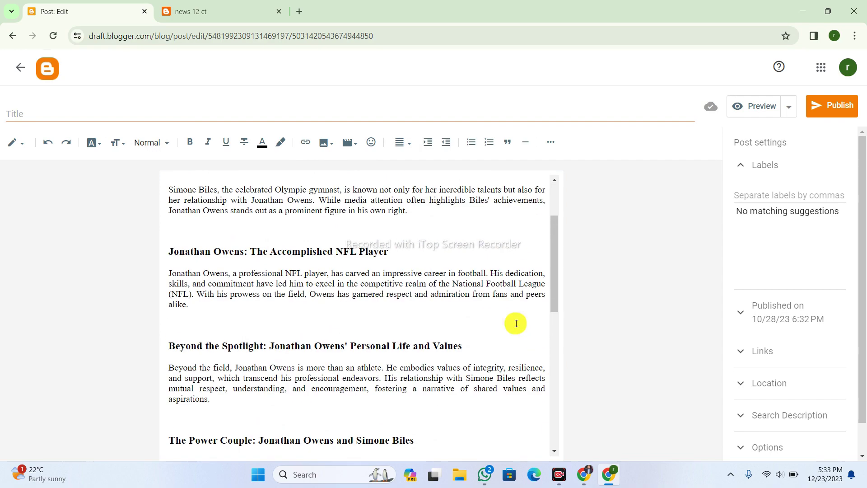
pyautogui.scroll(2, 427, 293)
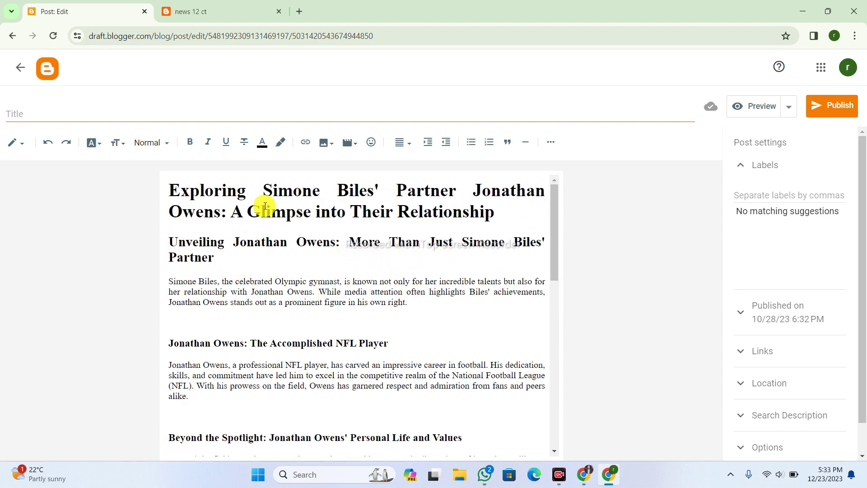
# - Copy "Exploring Simone Biles' Partner Jonathan Owens" from the major heading and paste it as the post title
pyautogui.click(220, 213)
pyautogui.click(161, 102)
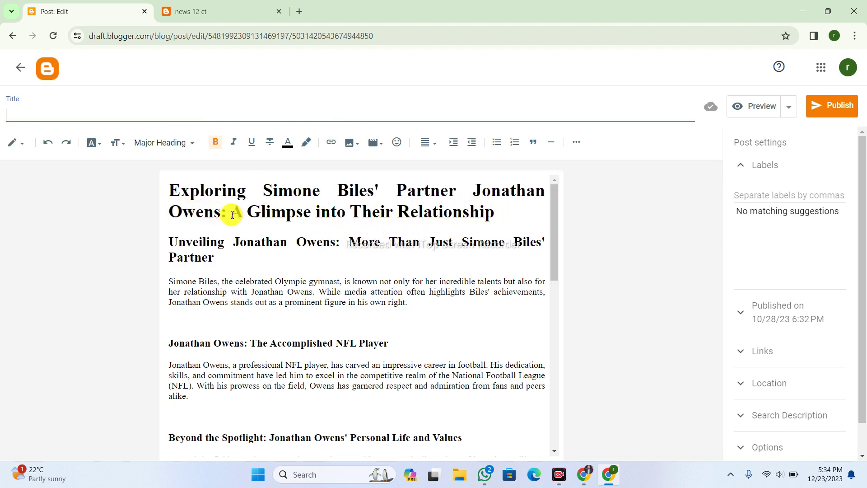
pyautogui.moveTo(221, 212); pyautogui.dragTo(177, 189)
pyautogui.hotkey('ctrl', 'c')
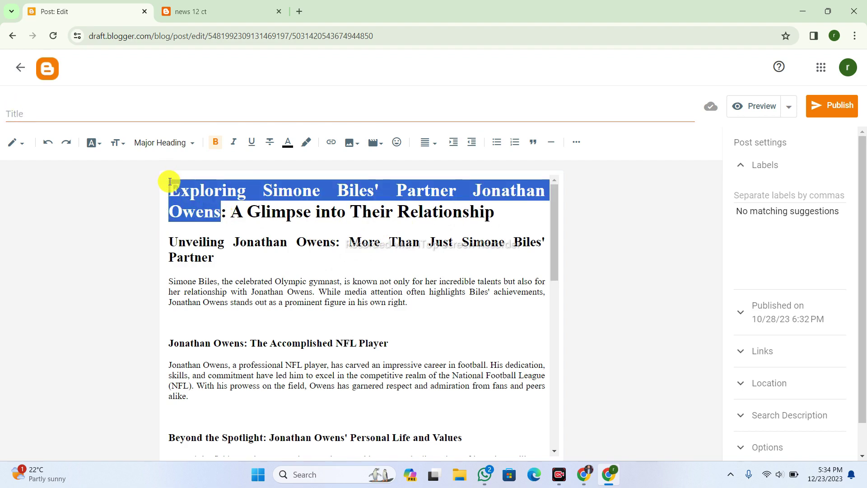
pyautogui.click(92, 114)
pyautogui.hotkey('ctrl', 'v')
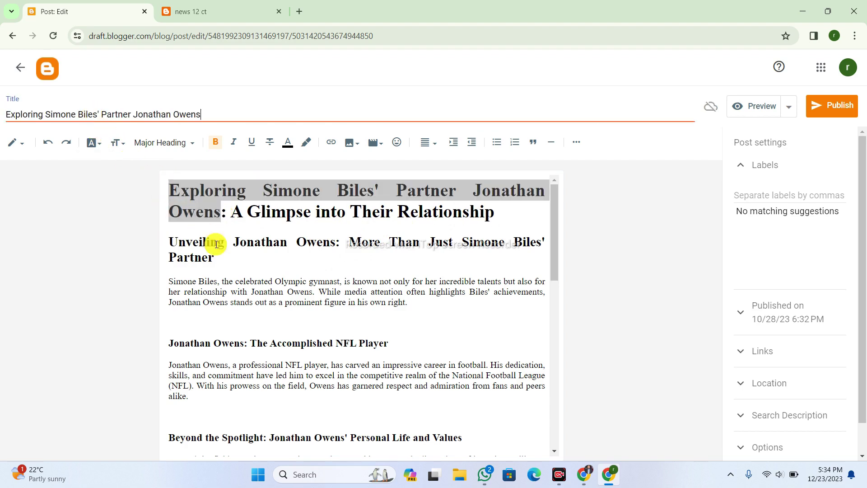
pyautogui.click(373, 280)
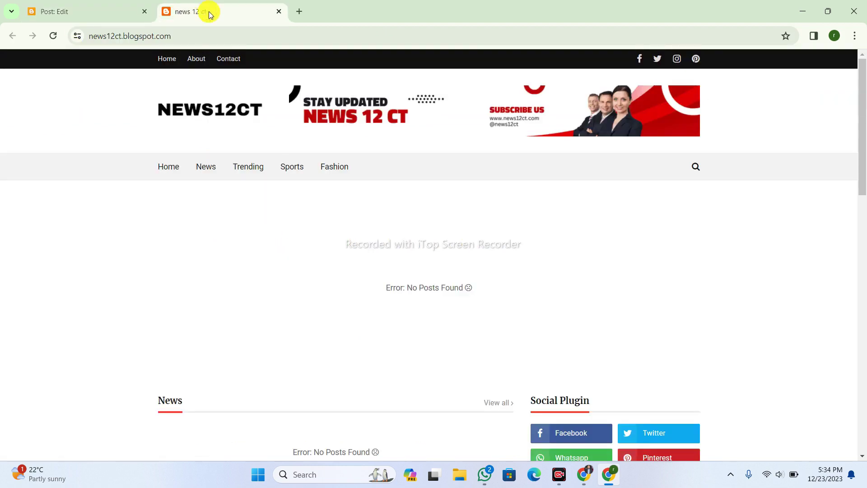
# - Check the section names on the live news 12 ct blog and add the label "sports" to the post
pyautogui.click(204, 10)
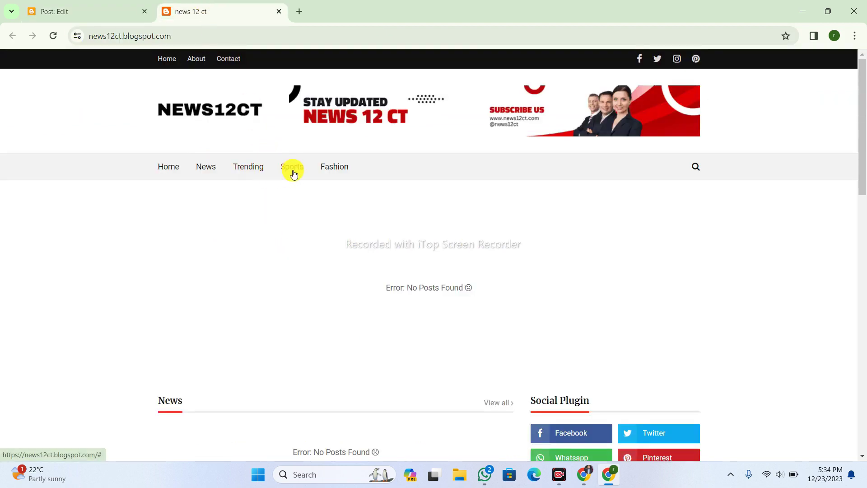
pyautogui.click(116, 13)
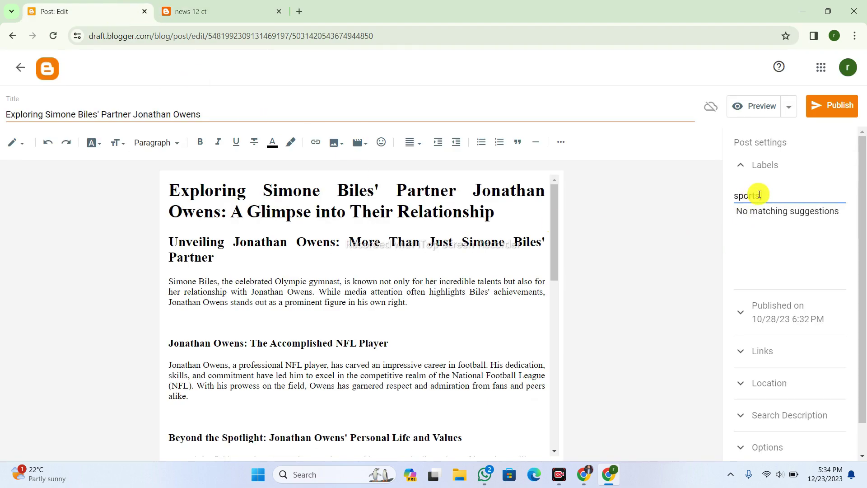
pyautogui.moveTo(862, 262); pyautogui.dragTo(862, 357)
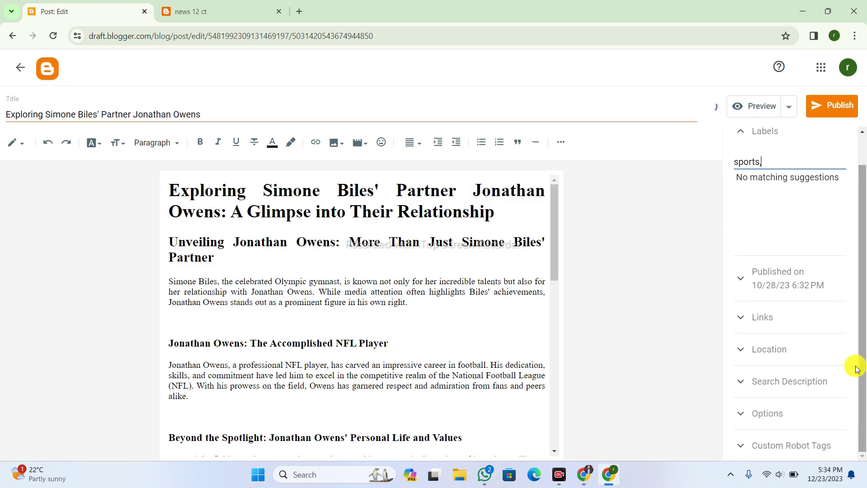
# - Copy the full major heading "Exploring Simone Biles' Partner Jonathan Owens: A Glimpse into Their Relationship" into the search description, without a trailing line break
pyautogui.click(765, 383)
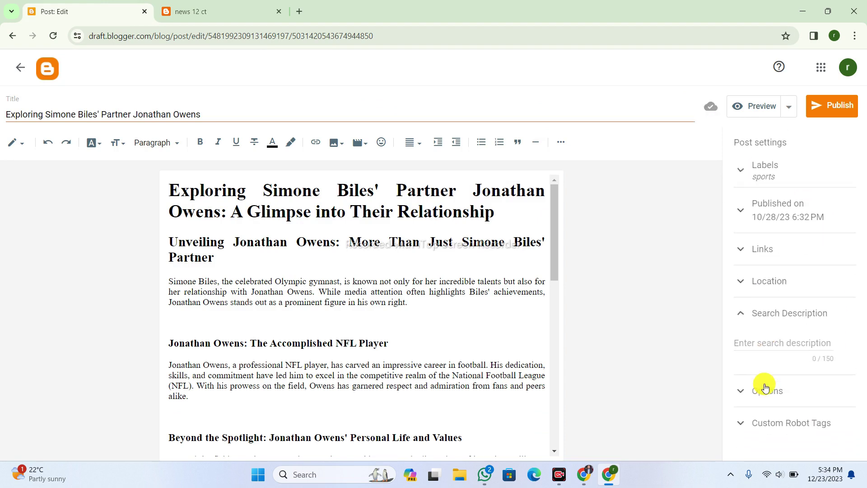
pyautogui.click(763, 344)
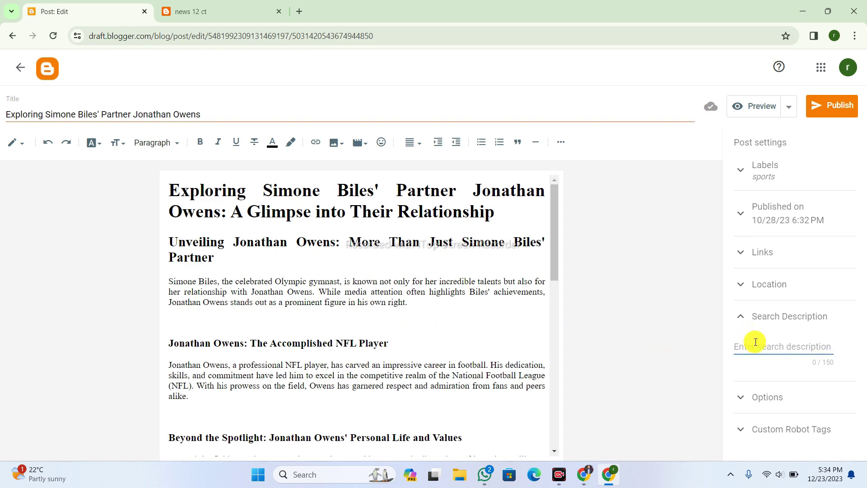
pyautogui.tripleClick(378, 209)
pyautogui.hotkey('ctrl', 'c')
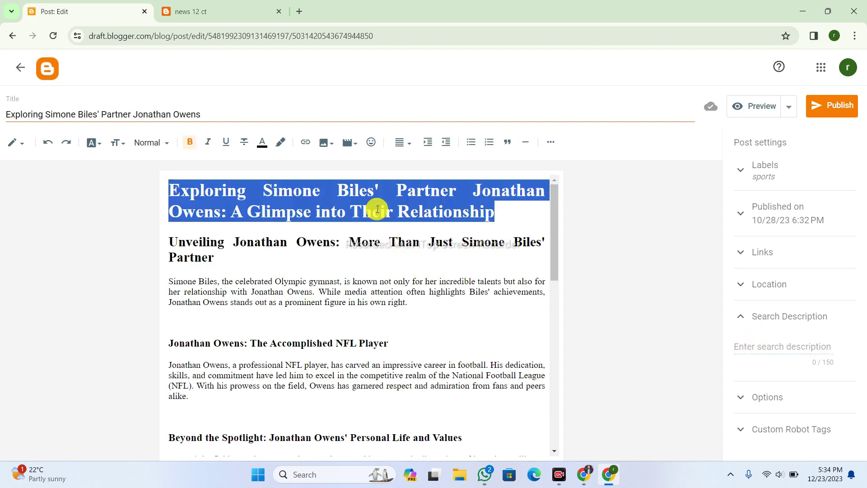
pyautogui.click(755, 345)
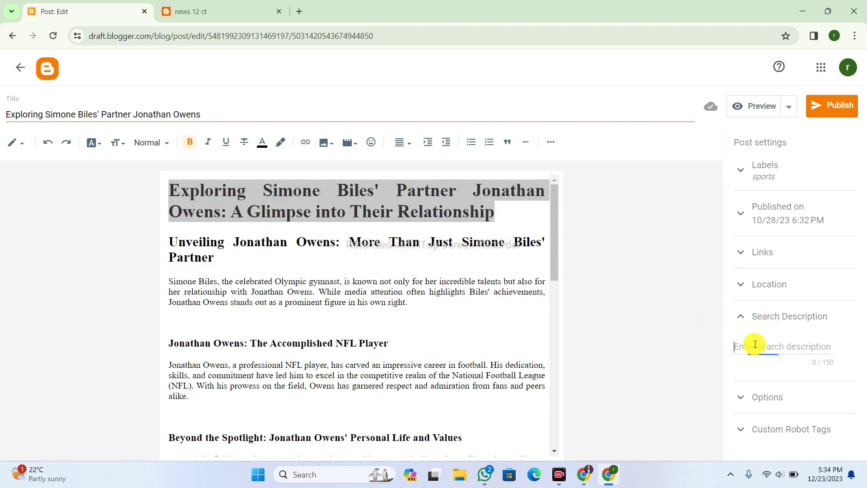
pyautogui.hotkey('ctrl', 'v')
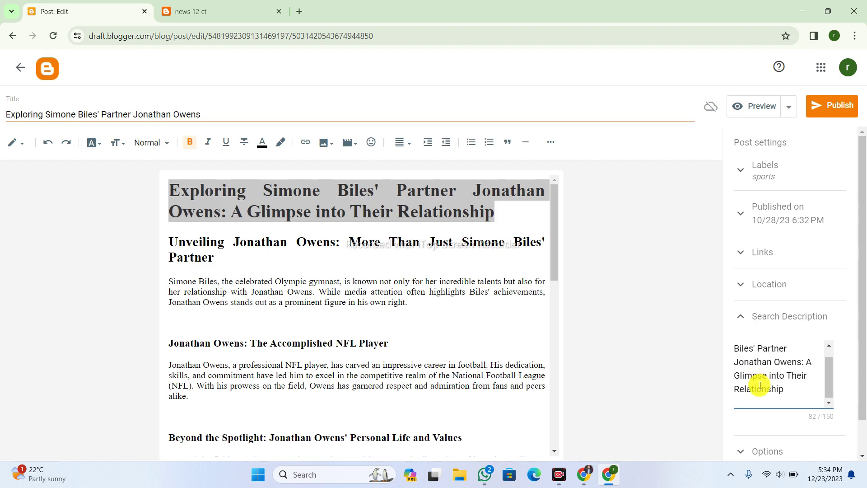
pyautogui.press('BackSpace')
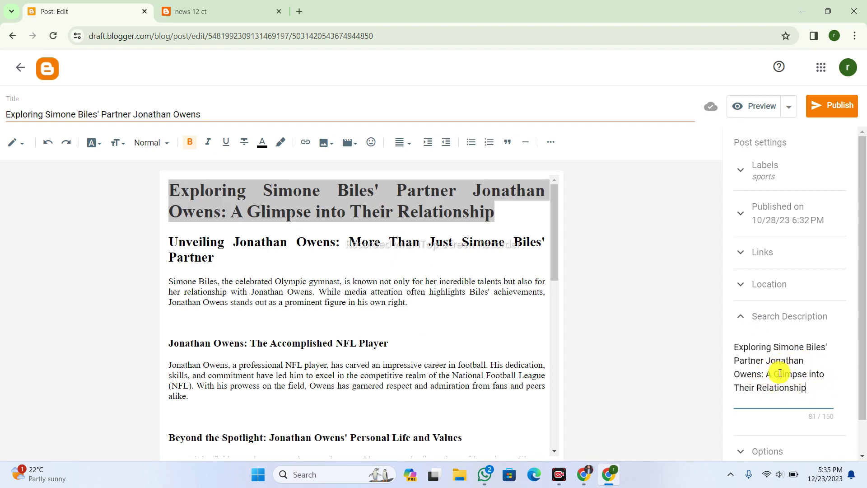
pyautogui.click(457, 322)
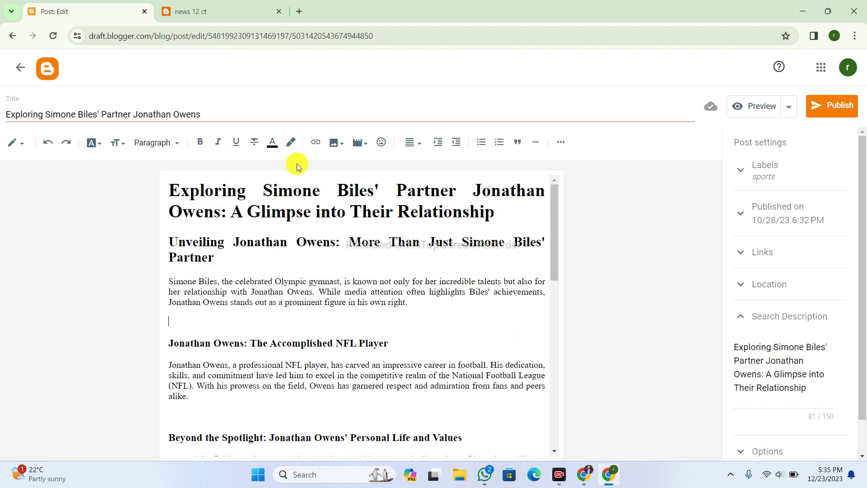
pyautogui.click(182, 109)
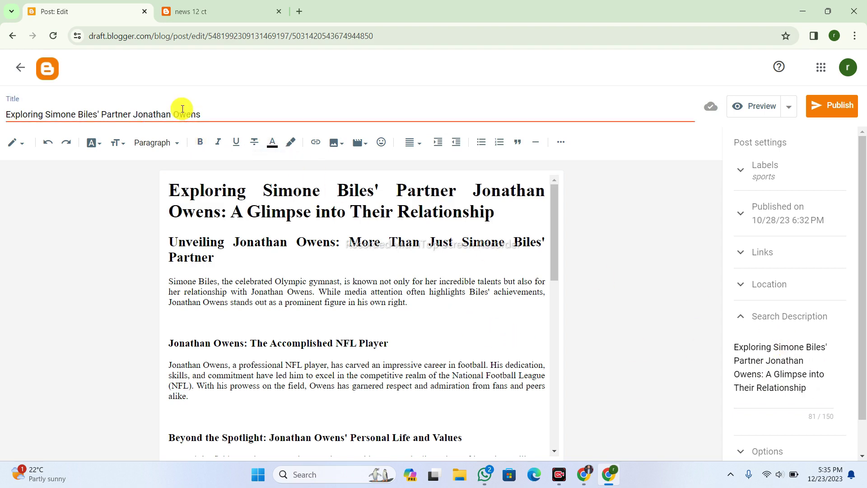
pyautogui.click(377, 354)
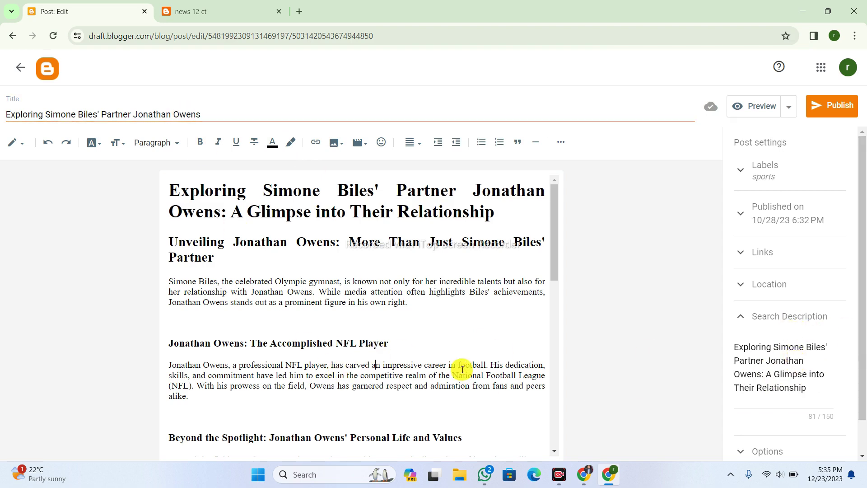
# - Open a preview of the post and look through the article's title, headings and text down to the conclusion
pyautogui.click(763, 110)
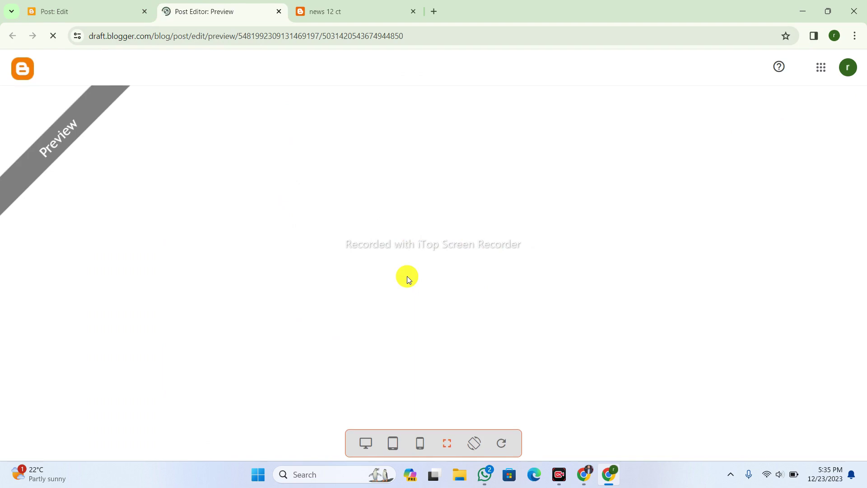
pyautogui.scroll(-2, 408, 276)
pyautogui.scroll(-10, 408, 276)
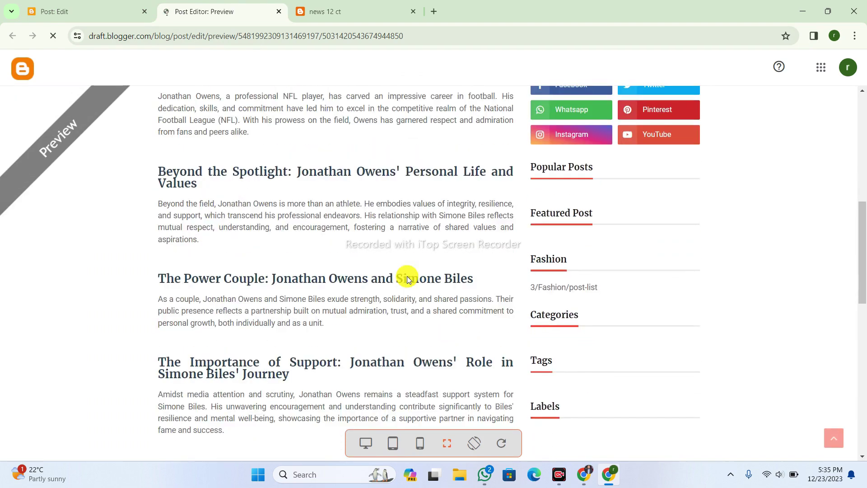
pyautogui.scroll(-3, 408, 276)
pyautogui.scroll(7, 407, 275)
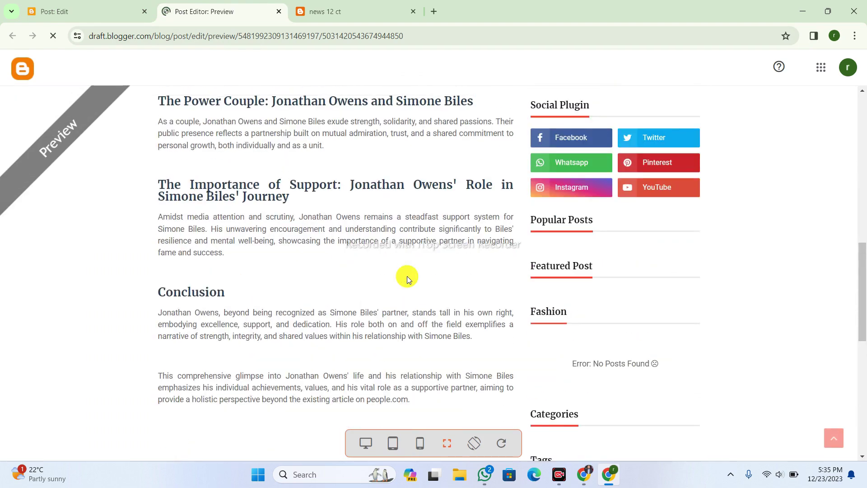
pyautogui.scroll(8, 407, 276)
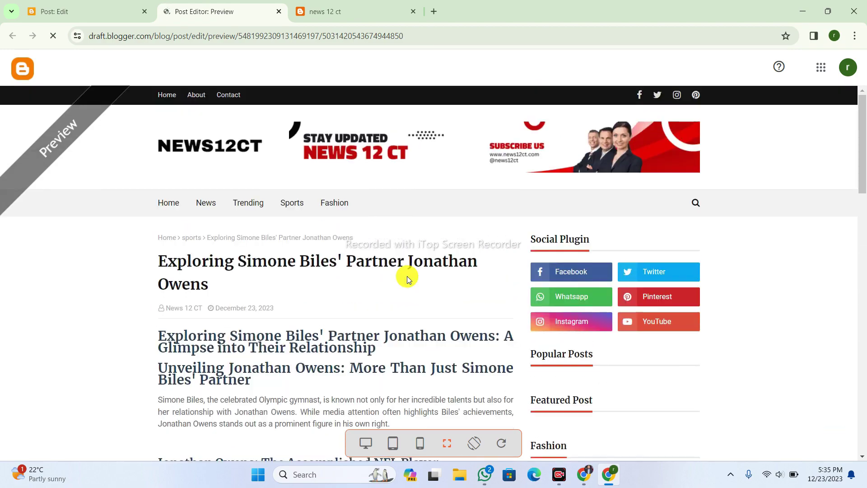
pyautogui.scroll(-1, 407, 277)
# - Switch to the Google Trends browser window and open the related PEOPLE.com story about Simone Biles' husband Jonathan Owens
pyautogui.click(40, 5)
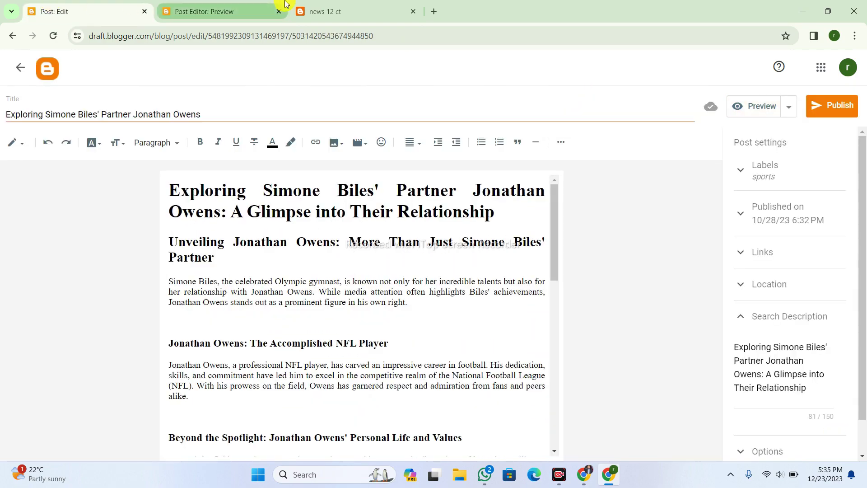
pyautogui.click(334, 9)
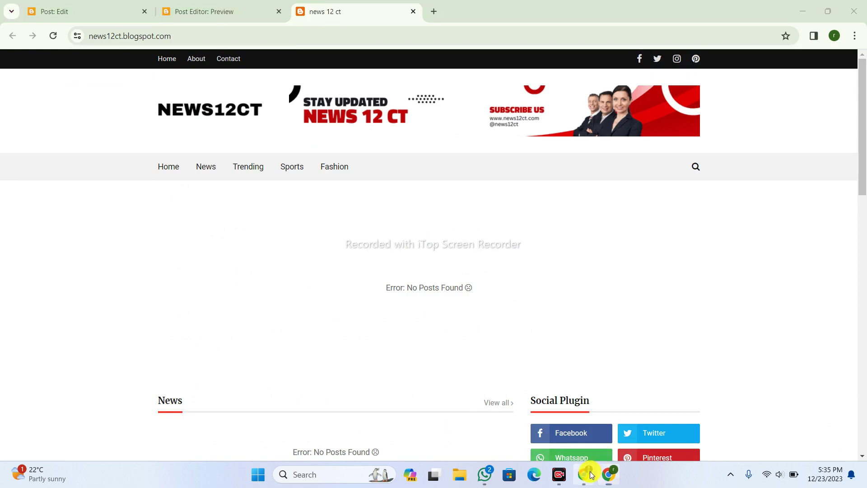
pyautogui.click(584, 474)
pyautogui.click(330, 11)
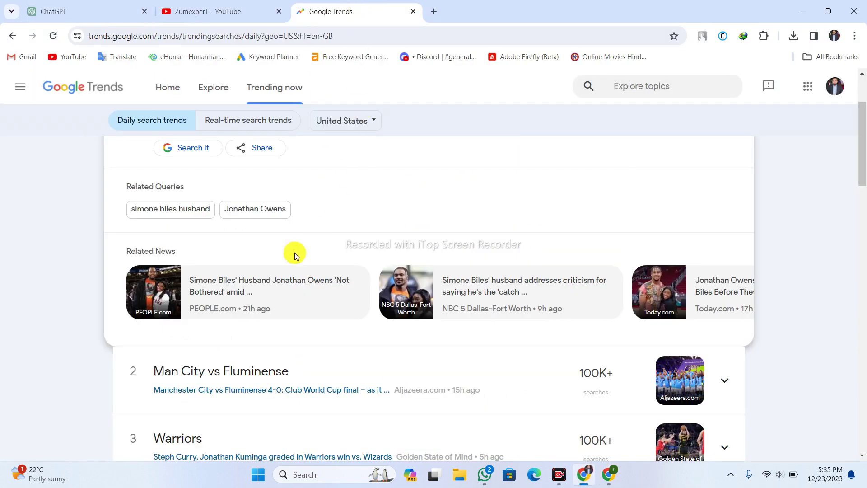
pyautogui.click(214, 295)
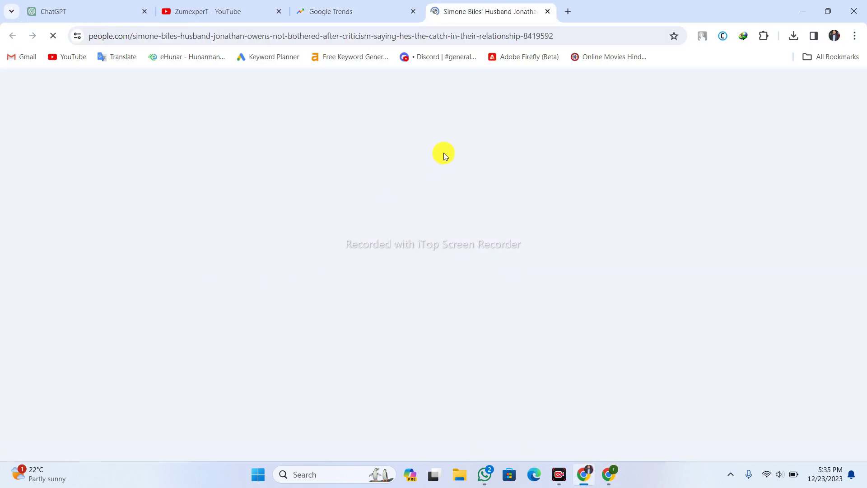
# - Save the article's photo of the couple to the Desktop as a WEBP file and close the article and Google Trends pages
pyautogui.scroll(-5, 403, 235)
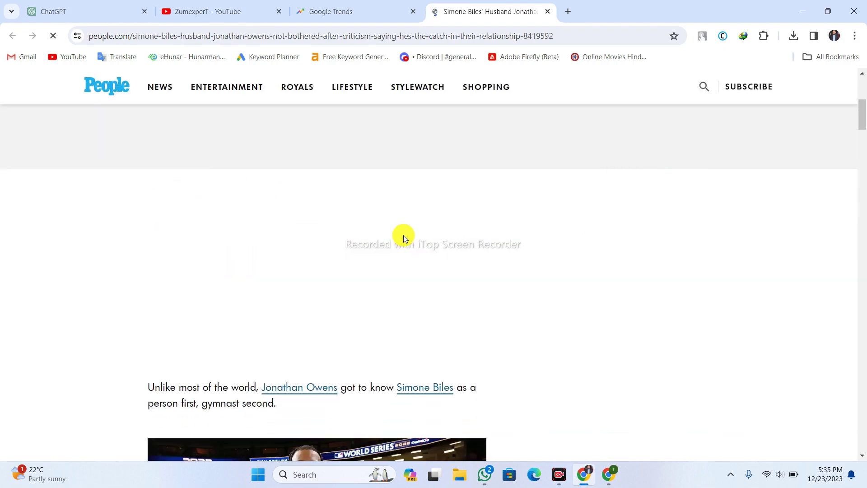
pyautogui.scroll(-6, 403, 236)
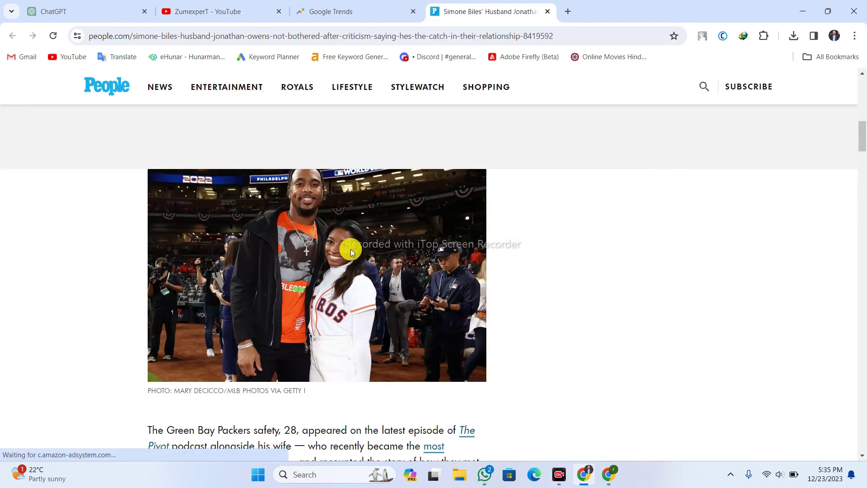
pyautogui.rightClick(350, 248)
pyautogui.click(412, 295)
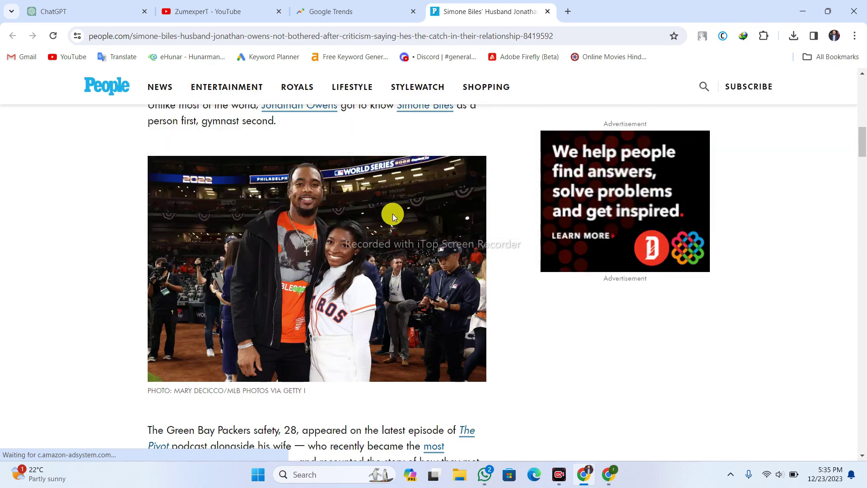
pyautogui.hotkey('ctrl', 's')
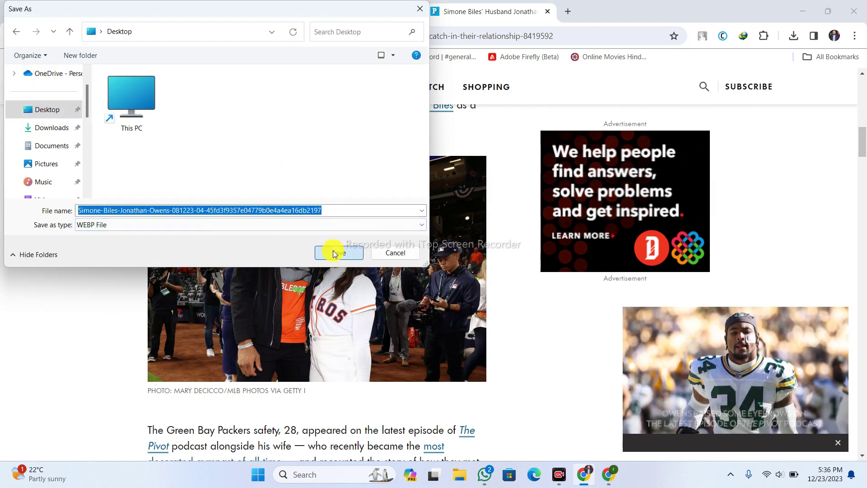
pyautogui.click(334, 254)
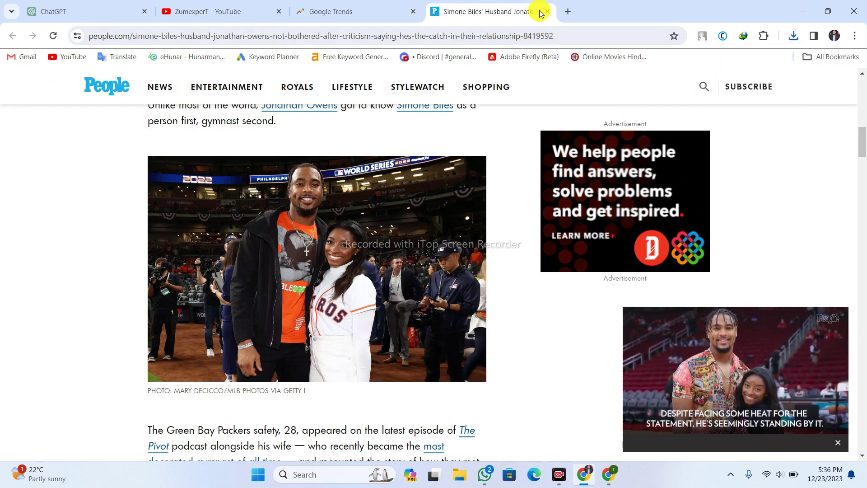
pyautogui.hotkey('ctrl', 'w')
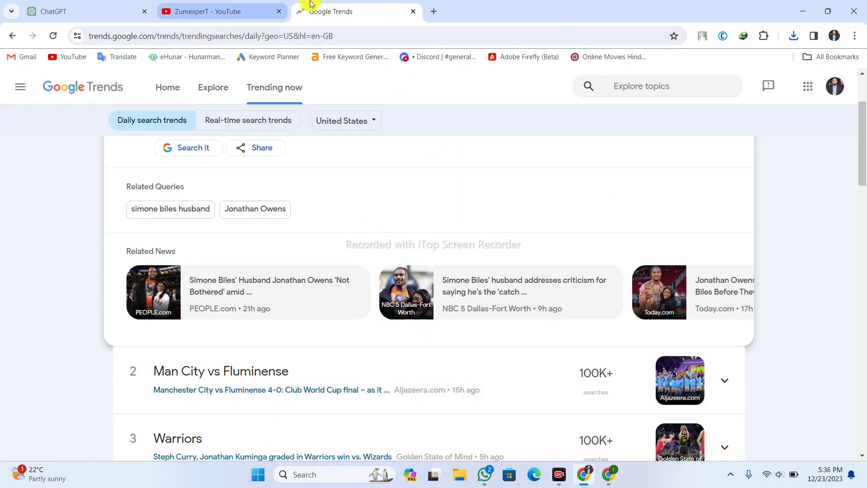
pyautogui.click(413, 12)
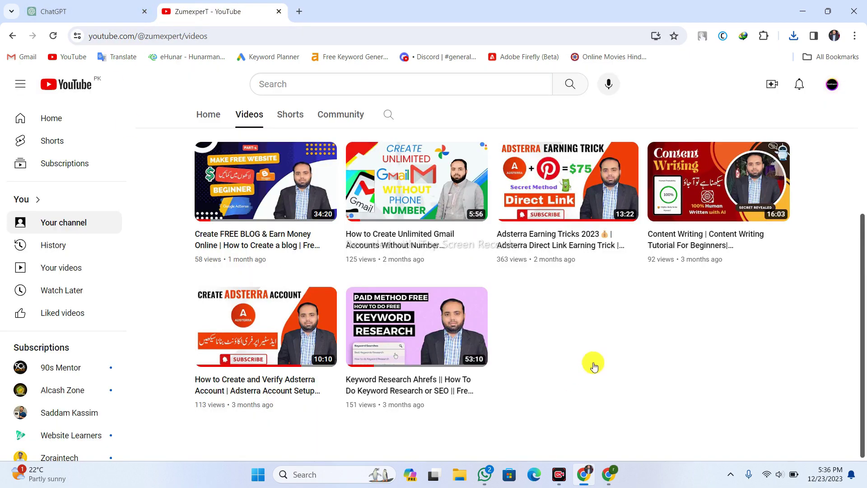
# - Return to the Blogger post editor and insert an empty line directly below the major heading
pyautogui.click(609, 473)
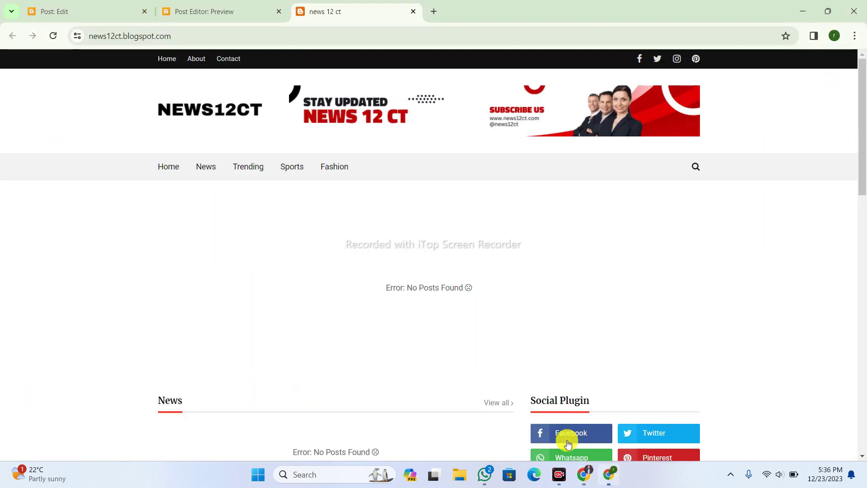
pyautogui.click(115, 4)
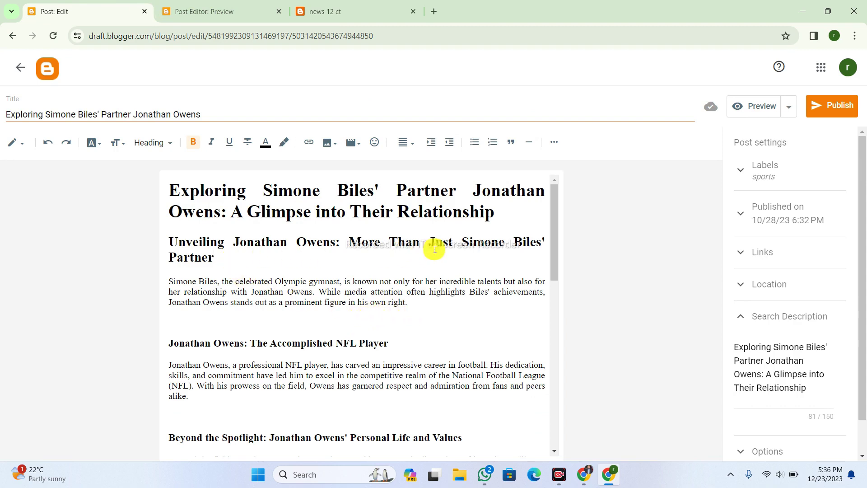
pyautogui.click(496, 218)
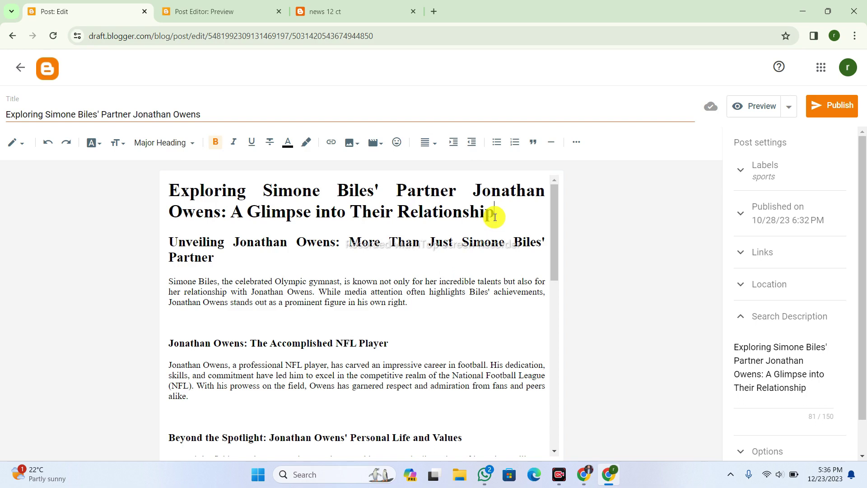
pyautogui.press('Return')
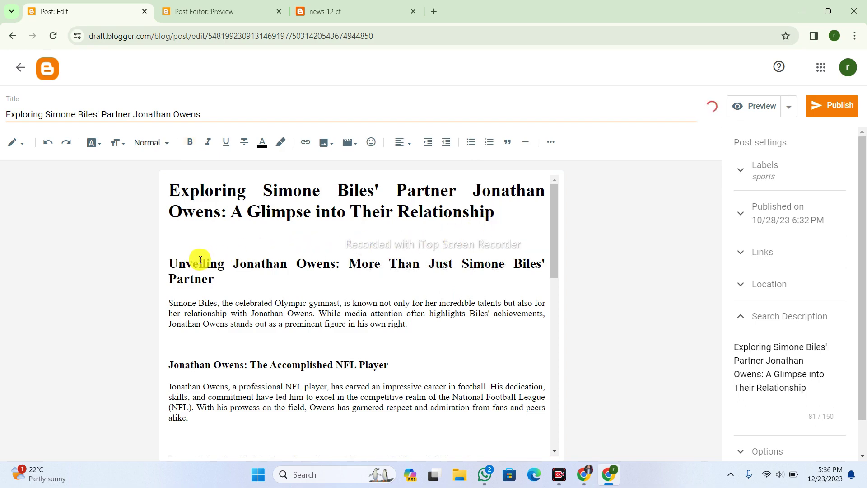
pyautogui.click(229, 6)
pyautogui.click(368, 7)
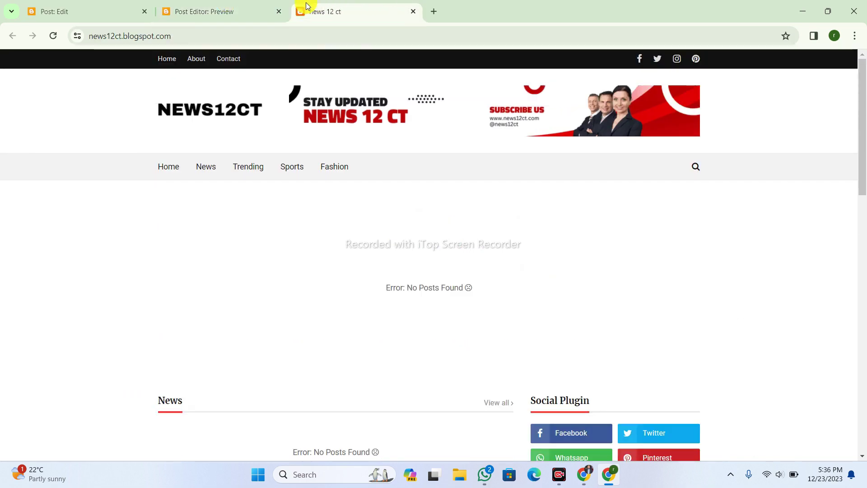
pyautogui.click(231, 10)
pyautogui.click(105, 3)
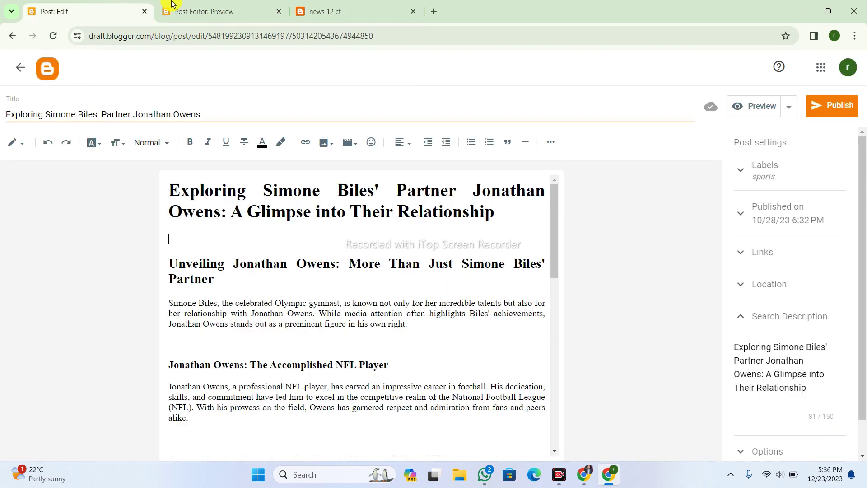
pyautogui.click(225, 4)
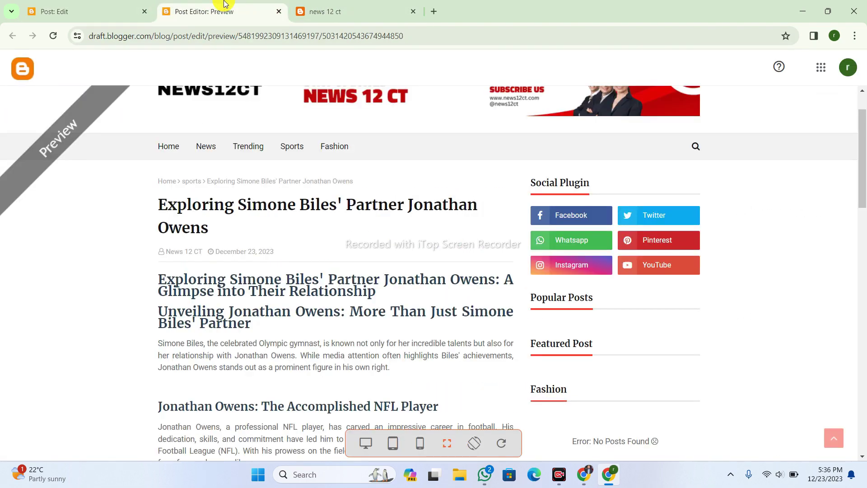
pyautogui.click(109, 6)
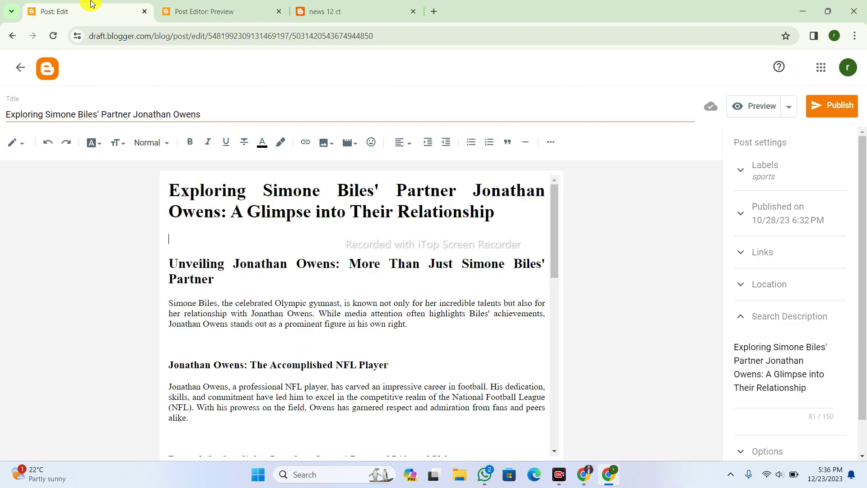
# - Upload the saved Simone-Biles-Jonathan-Owens photo from the Desktop and insert it on the empty line below the major heading
pyautogui.click(200, 235)
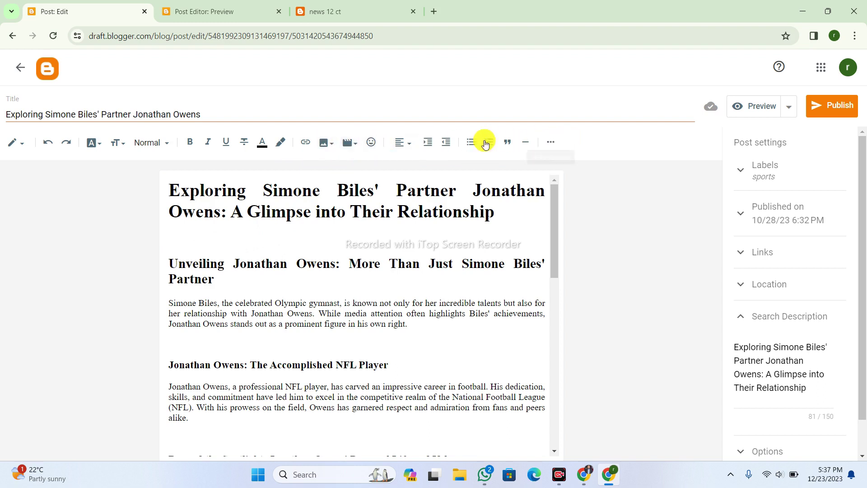
pyautogui.click(326, 152)
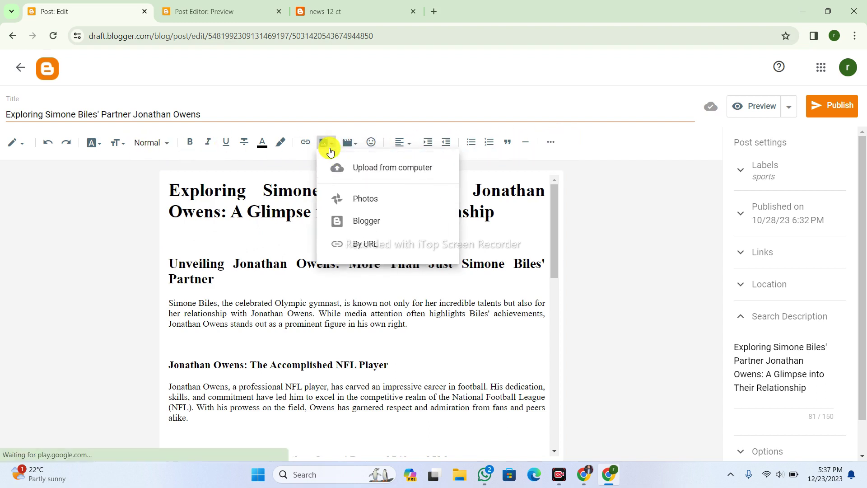
pyautogui.click(346, 173)
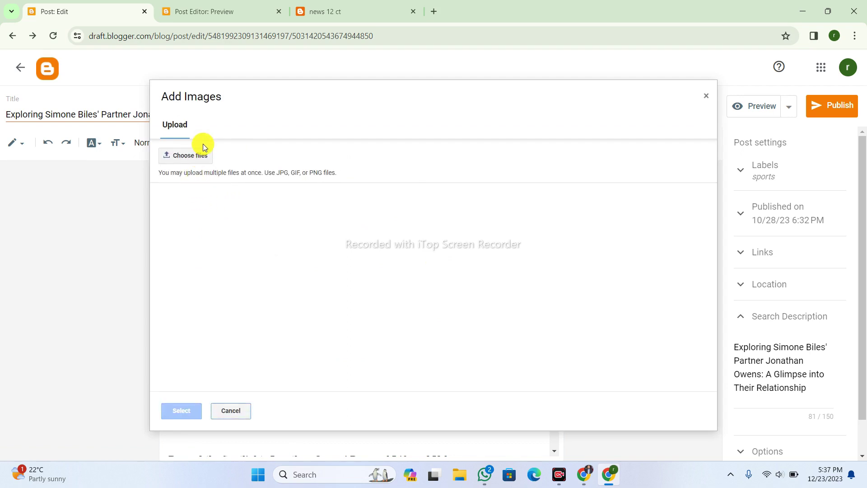
pyautogui.click(189, 156)
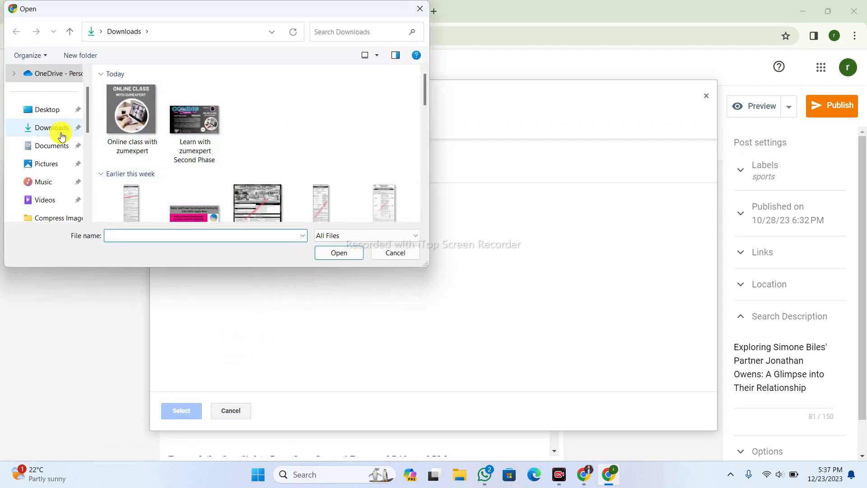
pyautogui.click(55, 110)
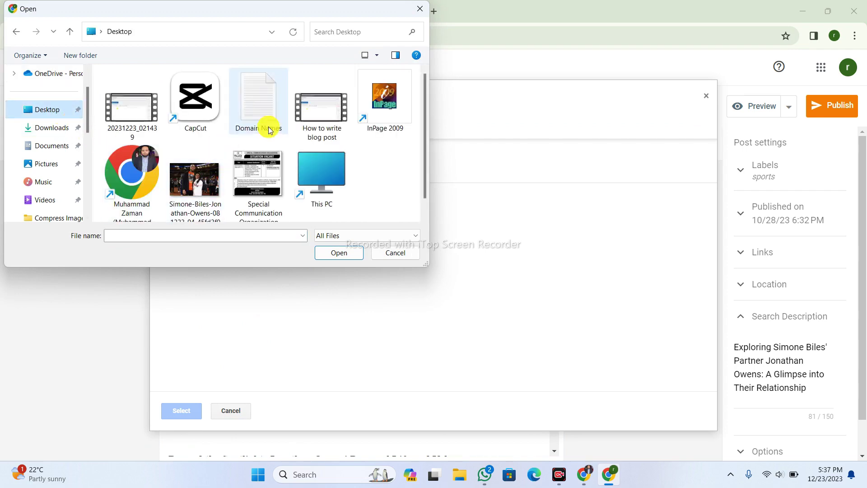
pyautogui.click(198, 174)
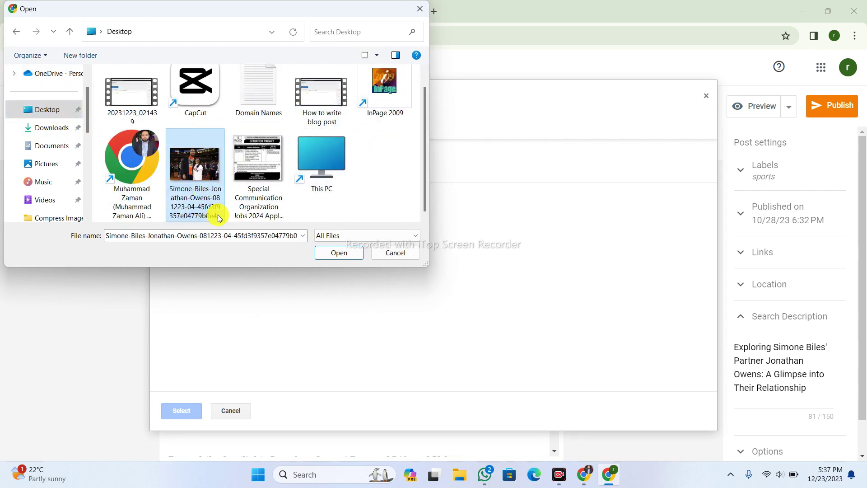
pyautogui.click(325, 253)
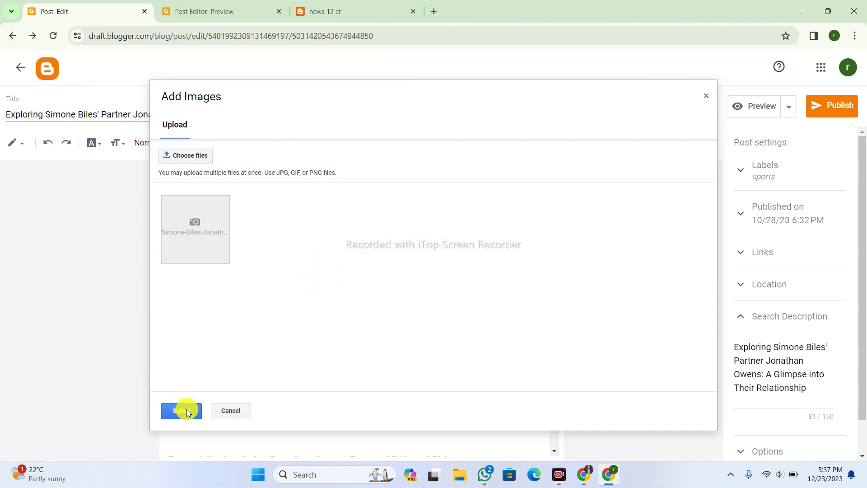
pyautogui.click(182, 411)
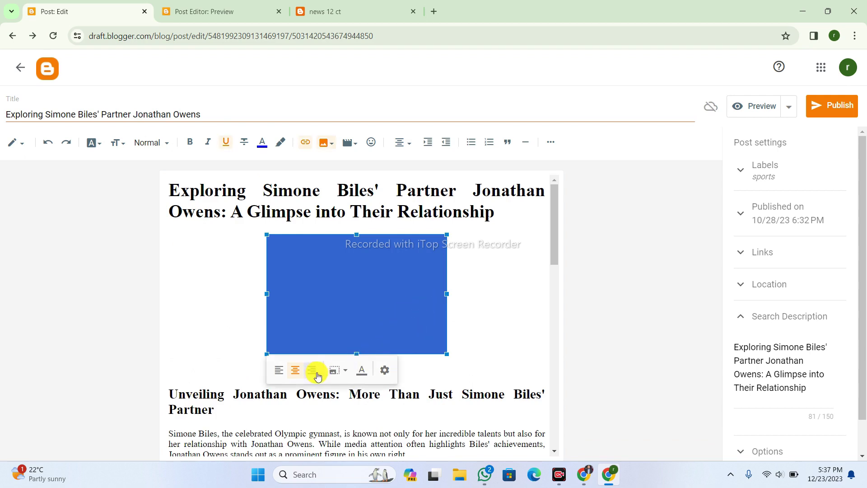
# - Copy the major heading's text and choose X-Large as the size in the inserted photo's image settings
pyautogui.tripleClick(335, 201)
pyautogui.hotkey('ctrl', 'c')
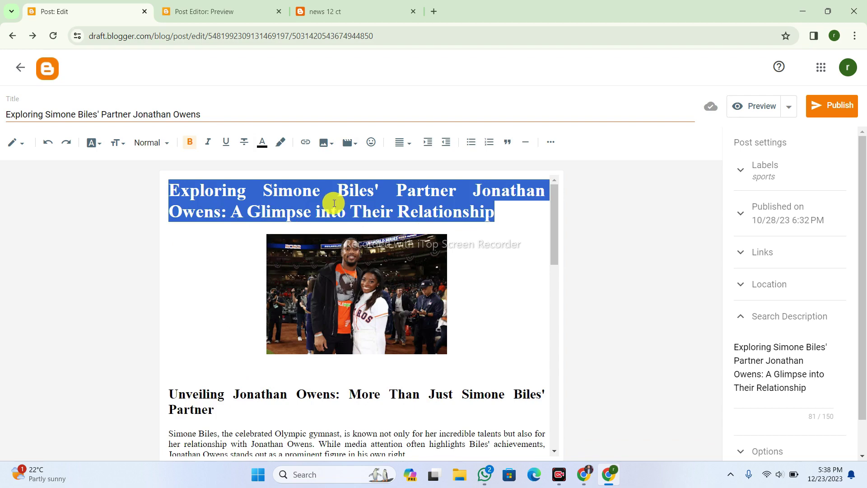
pyautogui.click(377, 202)
pyautogui.click(350, 305)
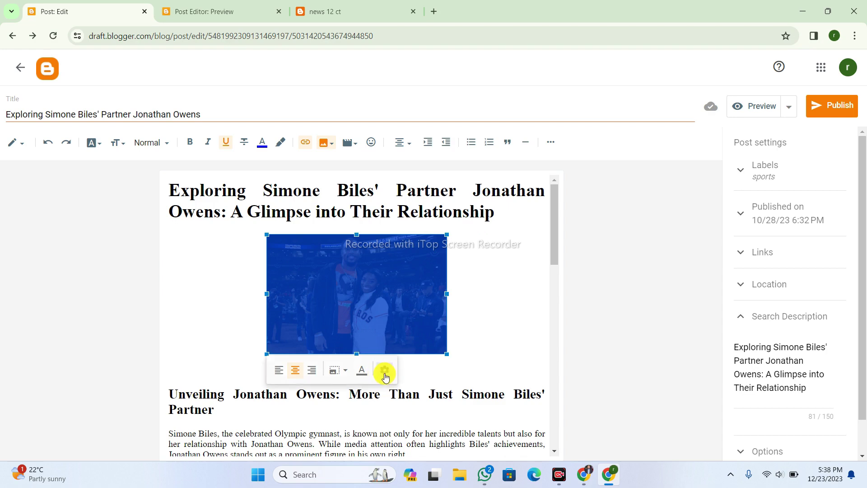
pyautogui.click(384, 374)
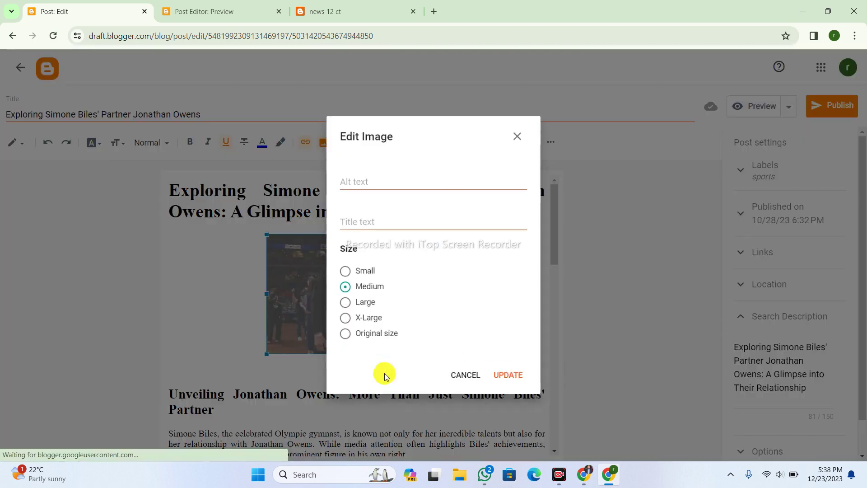
pyautogui.click(346, 321)
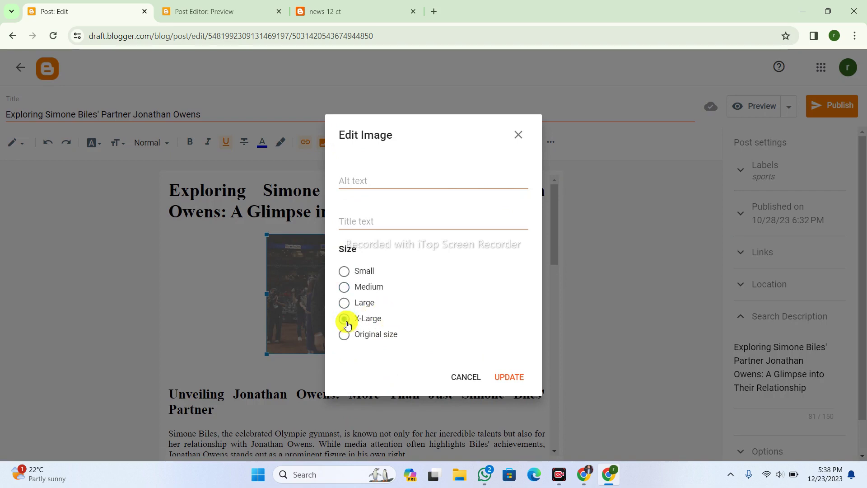
# - Fill both the photo's alt text and title text with the copied heading and update the image
pyautogui.click(387, 178)
pyautogui.hotkey('ctrl', 'v')
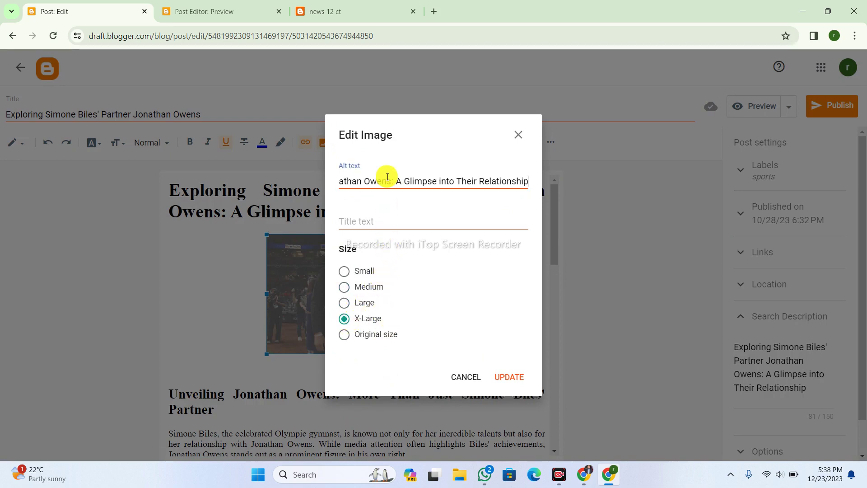
pyautogui.click(366, 224)
pyautogui.hotkey('ctrl', 'v')
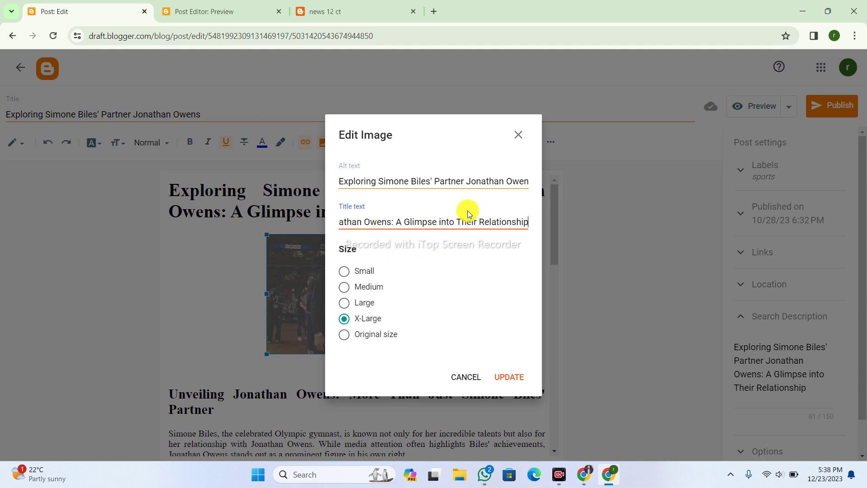
pyautogui.click(520, 378)
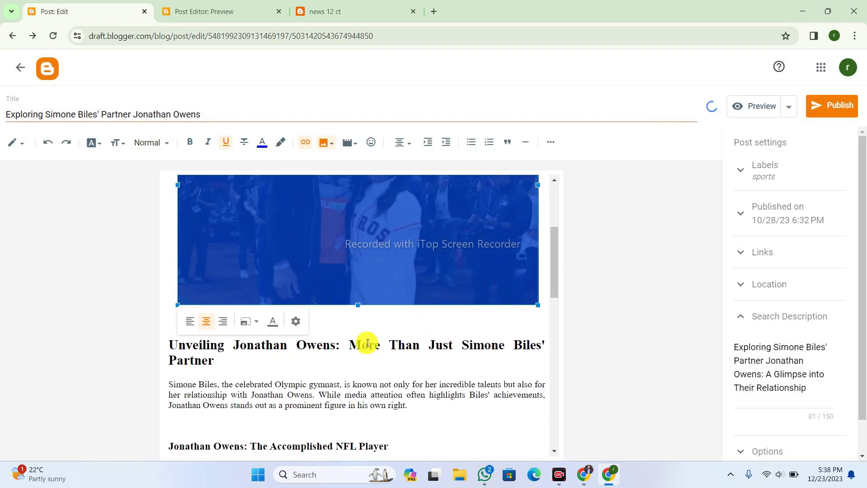
pyautogui.click(366, 344)
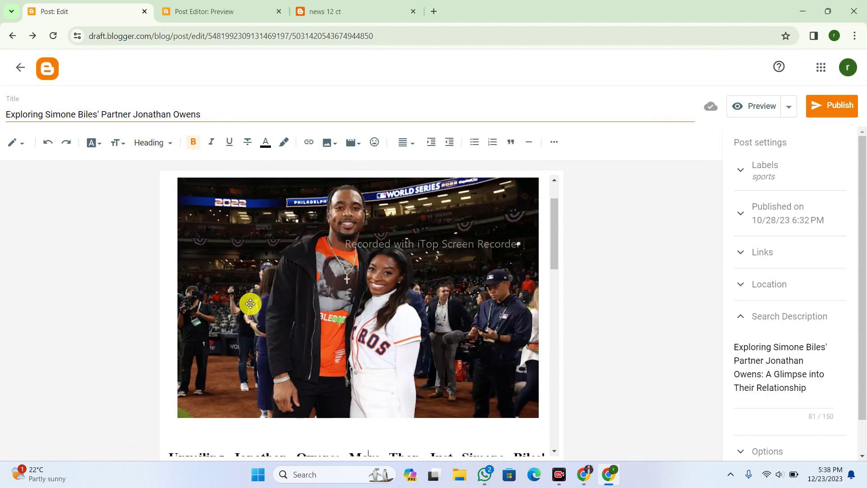
pyautogui.click(414, 266)
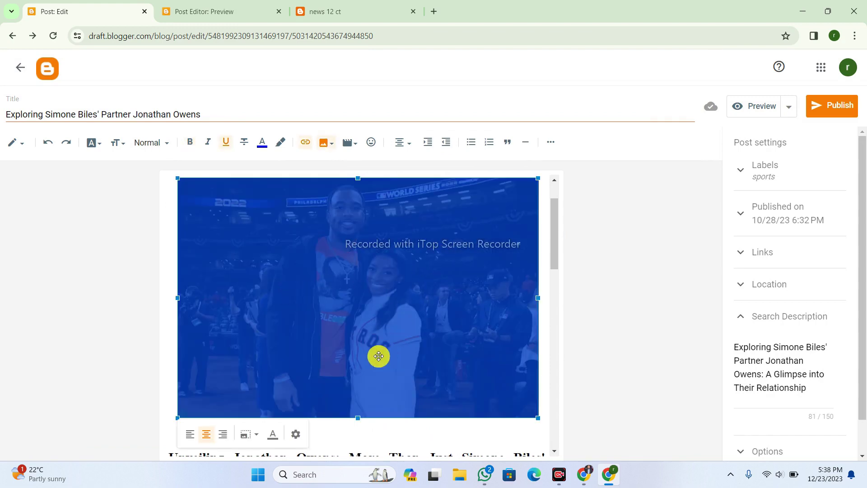
pyautogui.click(358, 430)
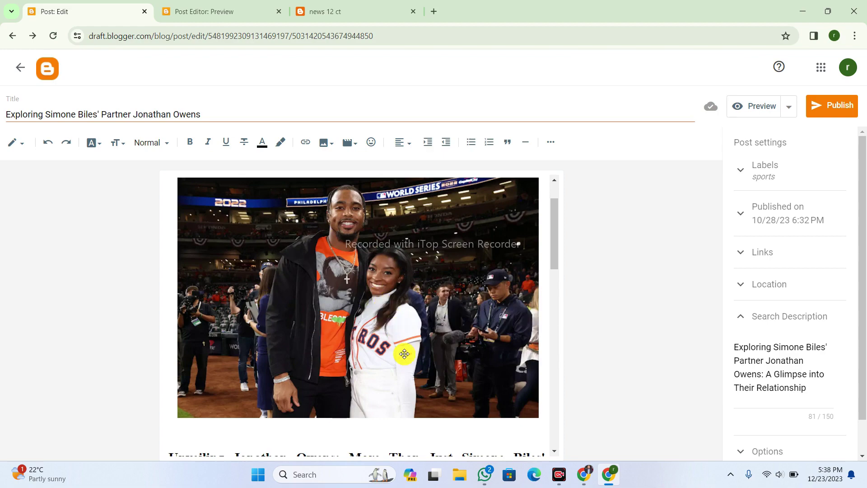
# - Remove the surplus empty space around the closing paragraph at the end of the post
pyautogui.scroll(-10, 404, 355)
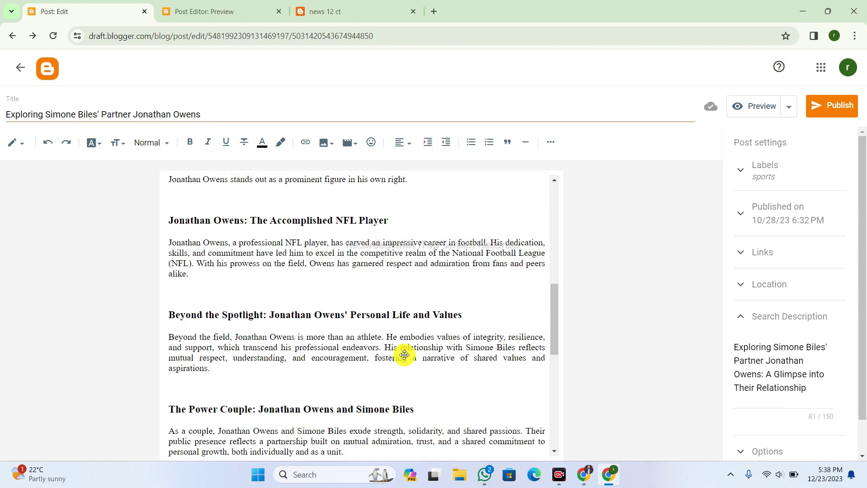
pyautogui.scroll(-5, 403, 355)
pyautogui.scroll(4, 404, 355)
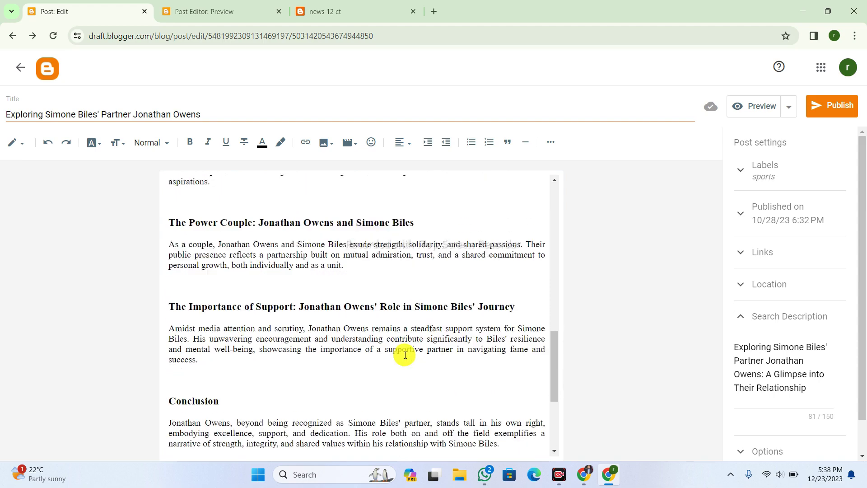
pyautogui.scroll(-5, 402, 357)
pyautogui.click(266, 363)
pyautogui.press('BackSpace')
pyautogui.press('BackSpace')
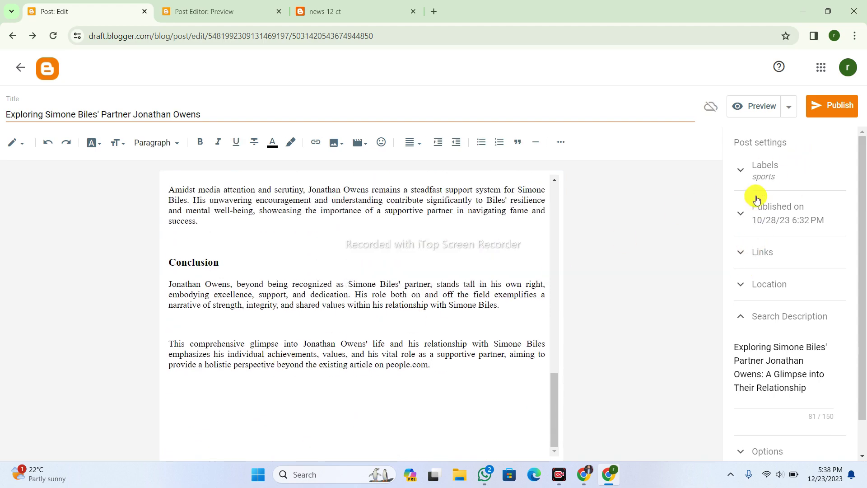
# - Preview the post again and look through the photo, headings, text and tags from start to end
pyautogui.scroll(3, 357, 280)
pyautogui.scroll(5, 357, 280)
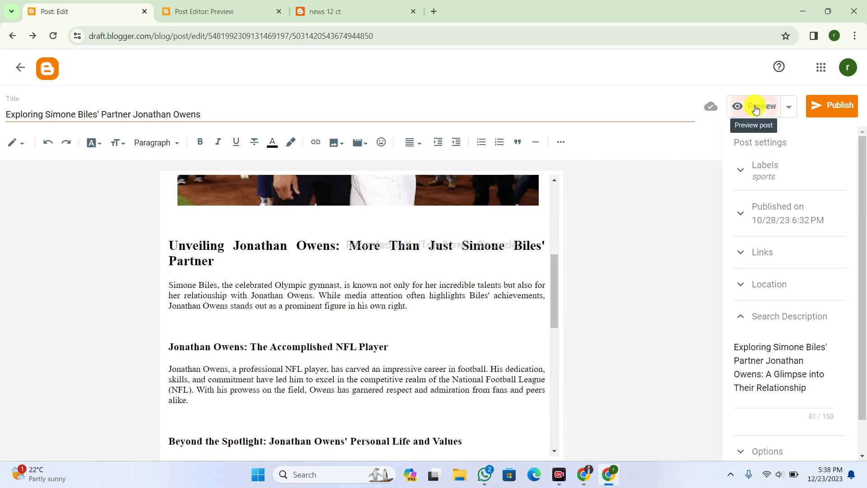
pyautogui.click(757, 107)
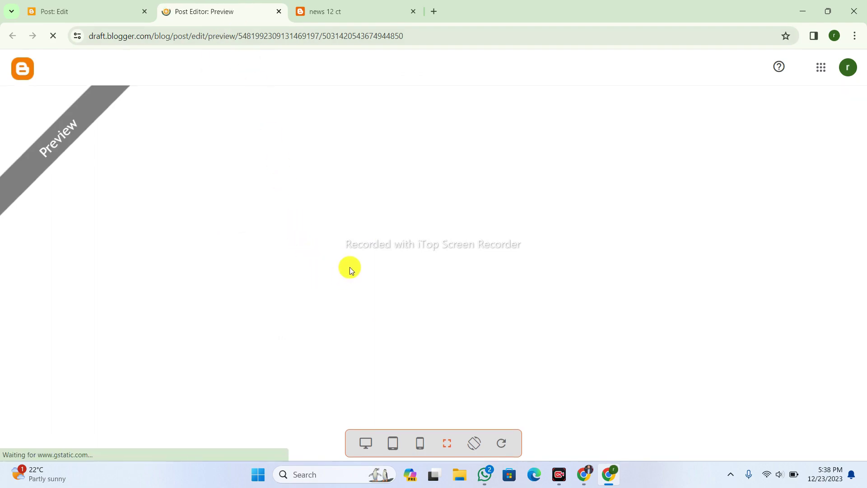
pyautogui.scroll(-3, 350, 267)
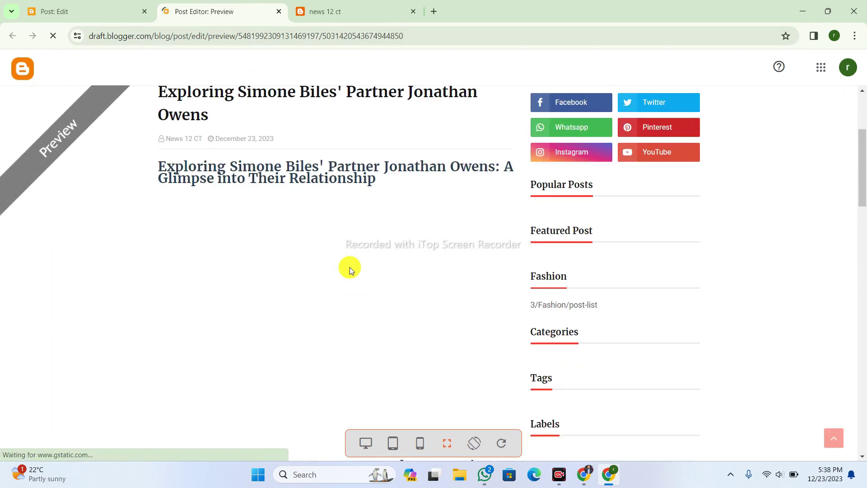
pyautogui.scroll(-2, 350, 267)
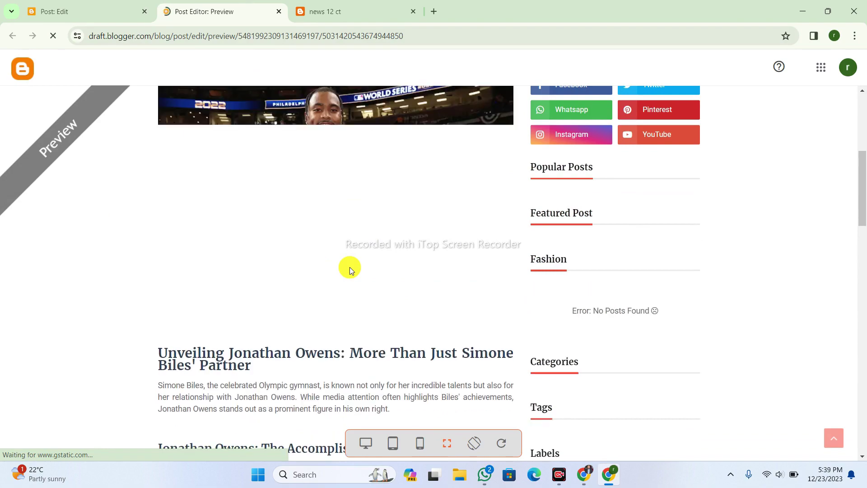
pyautogui.scroll(-4, 349, 267)
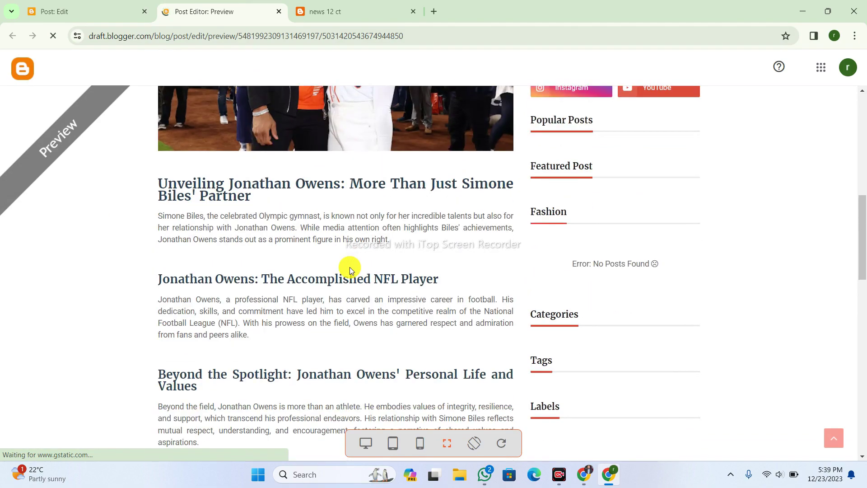
pyautogui.scroll(6, 350, 267)
pyautogui.scroll(-2, 349, 267)
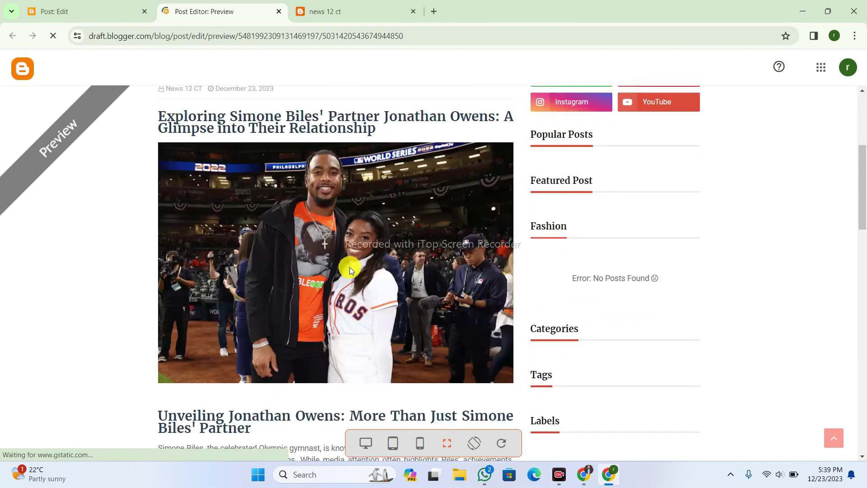
pyautogui.scroll(-10, 350, 267)
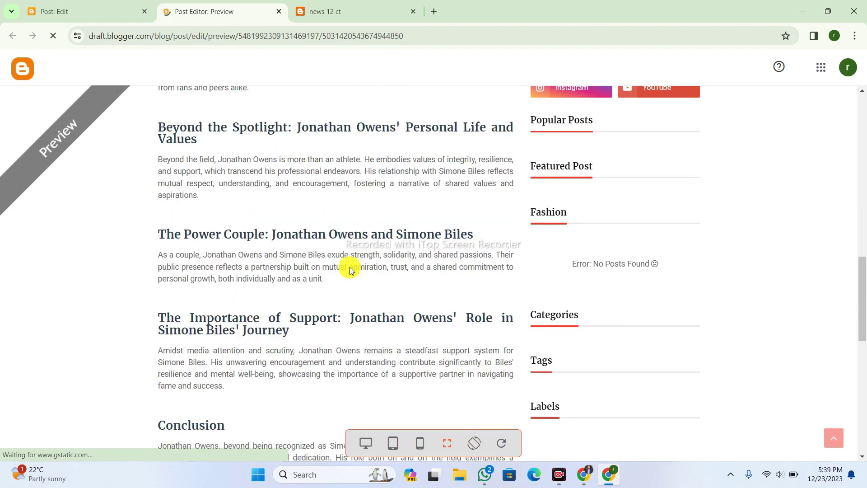
pyautogui.scroll(-2, 350, 270)
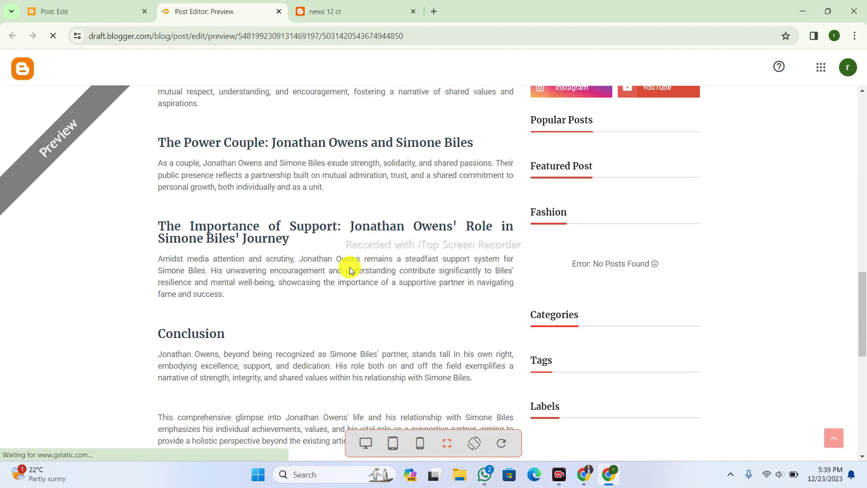
pyautogui.scroll(-3, 350, 270)
pyautogui.scroll(15, 352, 270)
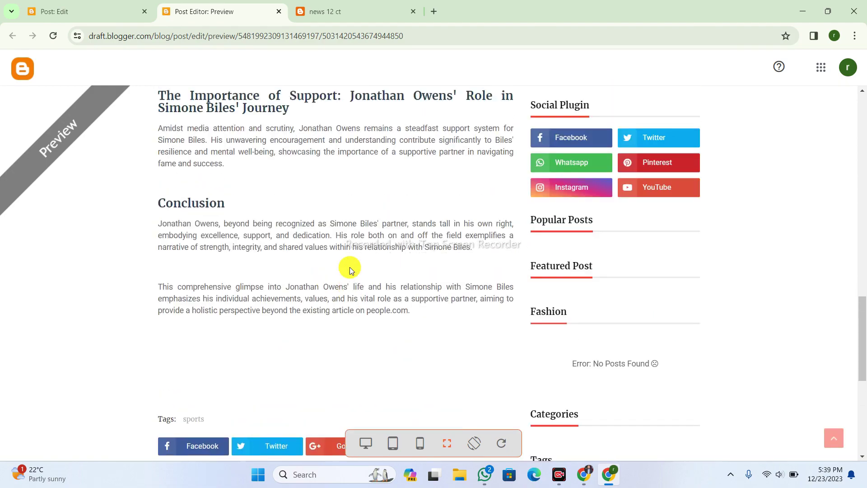
pyautogui.scroll(7, 349, 271)
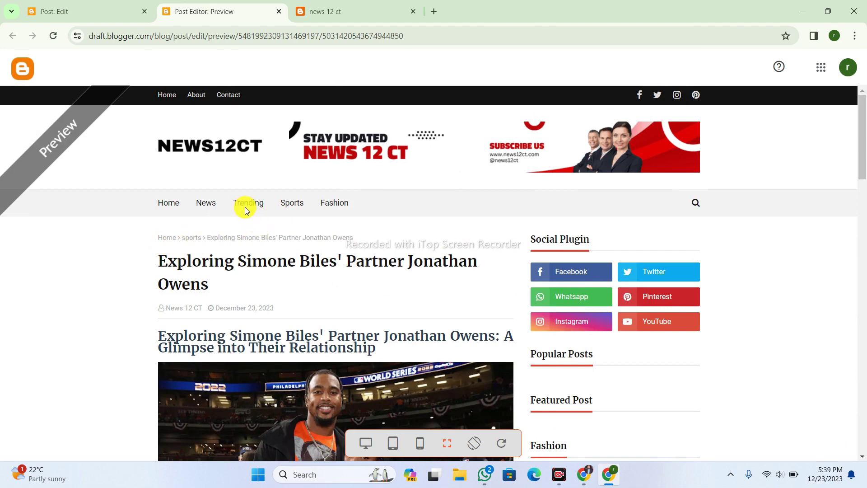
# - Open the post's Labels setting and compare it with the category menu in the preview and on the news 12 ct homepage
pyautogui.click(70, 11)
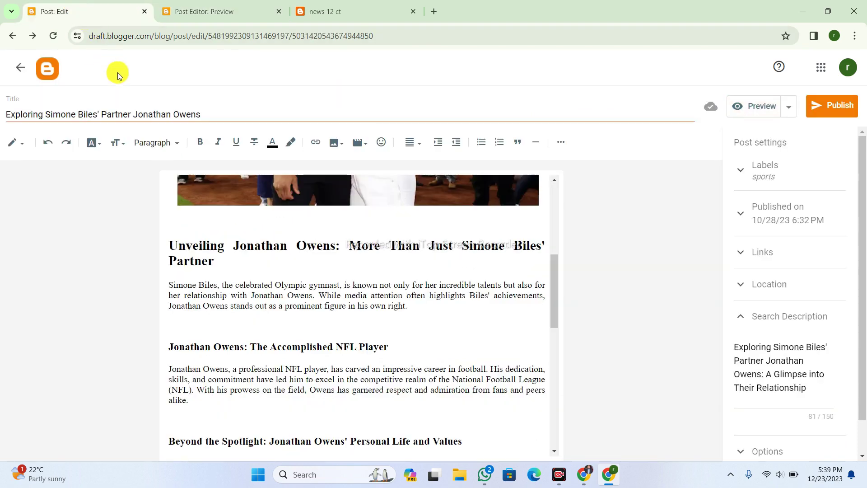
pyautogui.click(791, 181)
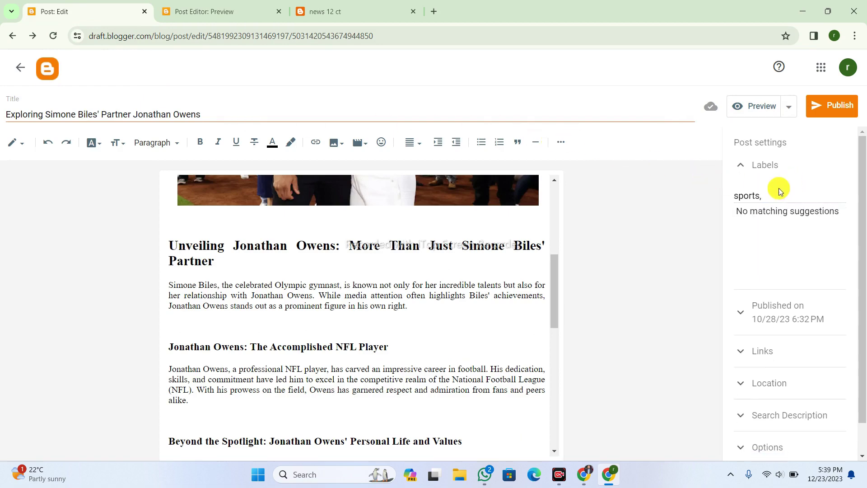
pyautogui.click(233, 11)
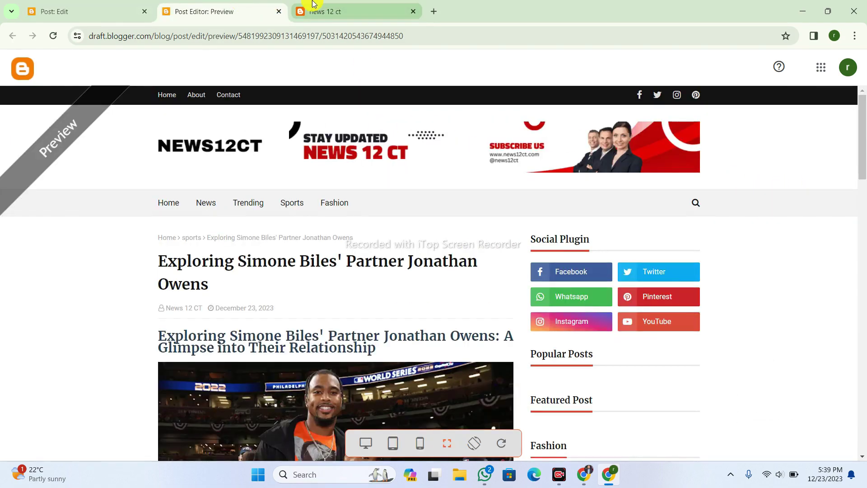
pyautogui.click(306, 11)
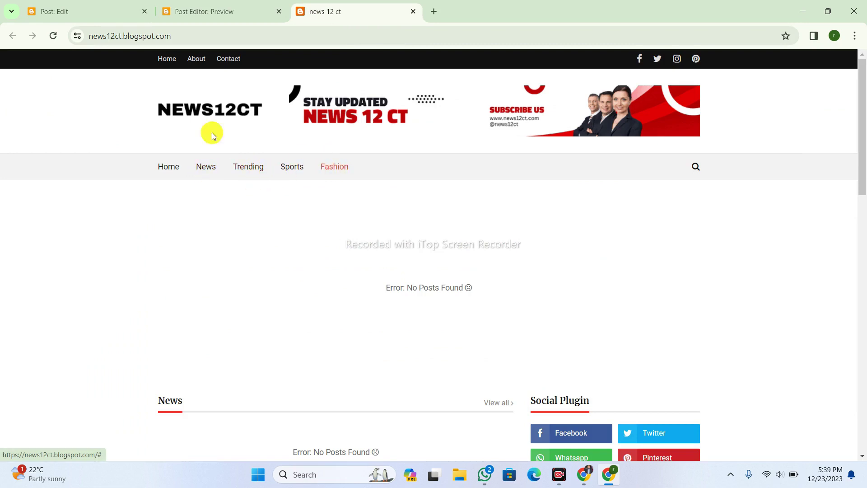
# - Label the post sports, news and trending, keeping the commas and spaces between the labels consistent
pyautogui.click(36, 11)
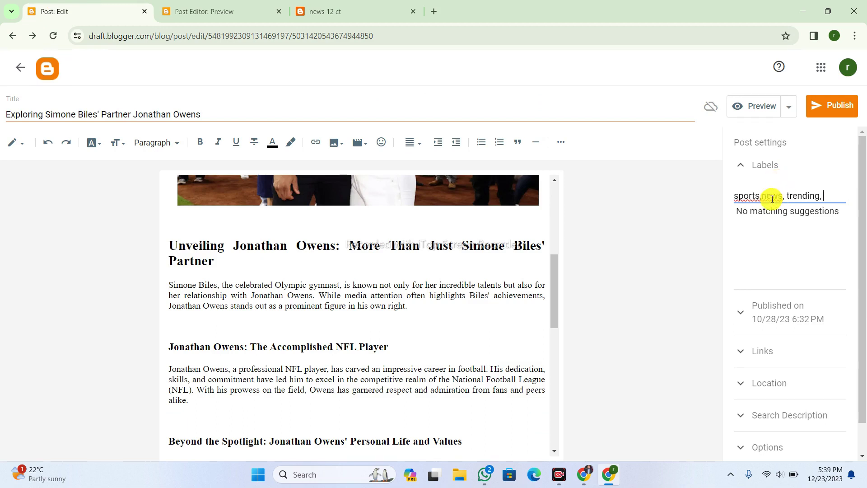
pyautogui.click(761, 196)
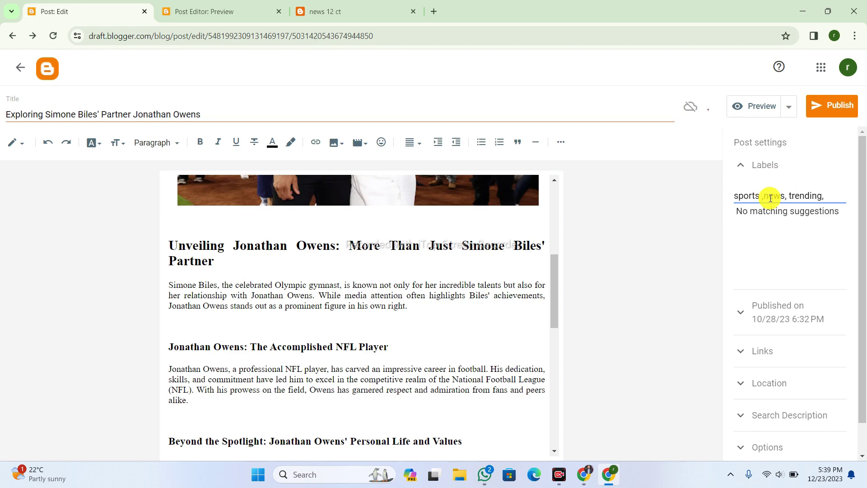
pyautogui.press('BackSpace')
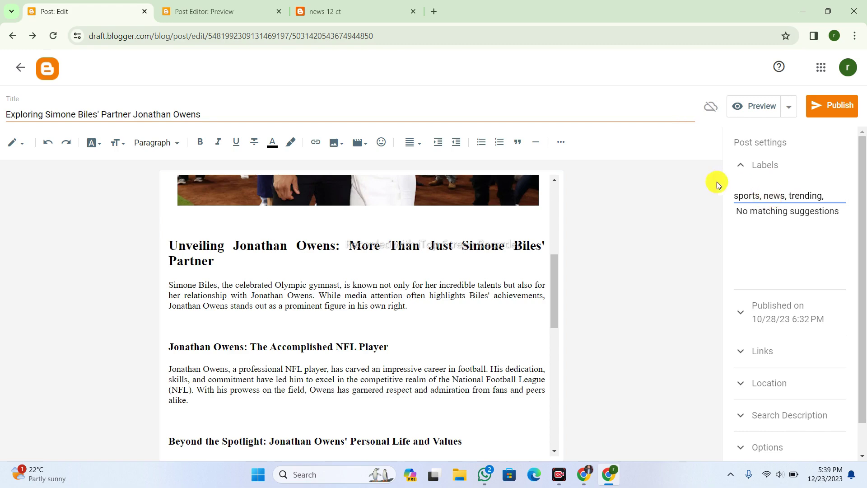
# - Check the category menu on the news 12 ct homepage and add fashion as the post's last label
pyautogui.click(243, 5)
pyautogui.click(319, 10)
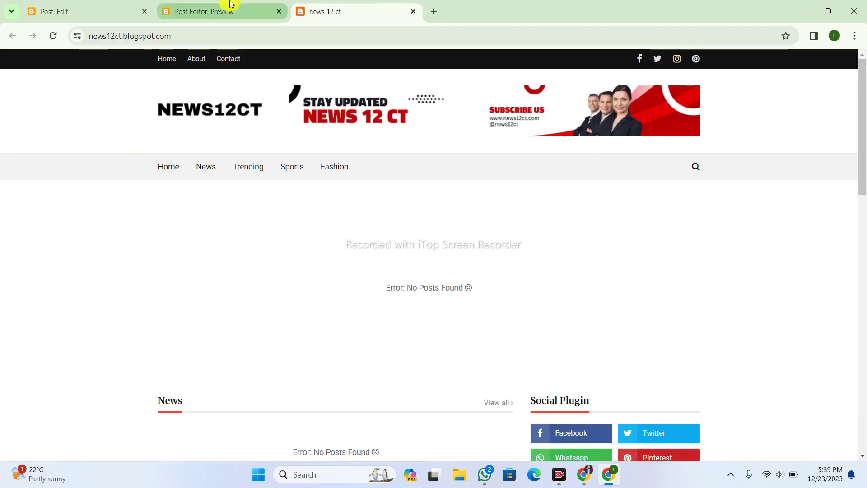
pyautogui.click(229, 5)
pyautogui.click(316, 10)
pyautogui.click(141, 4)
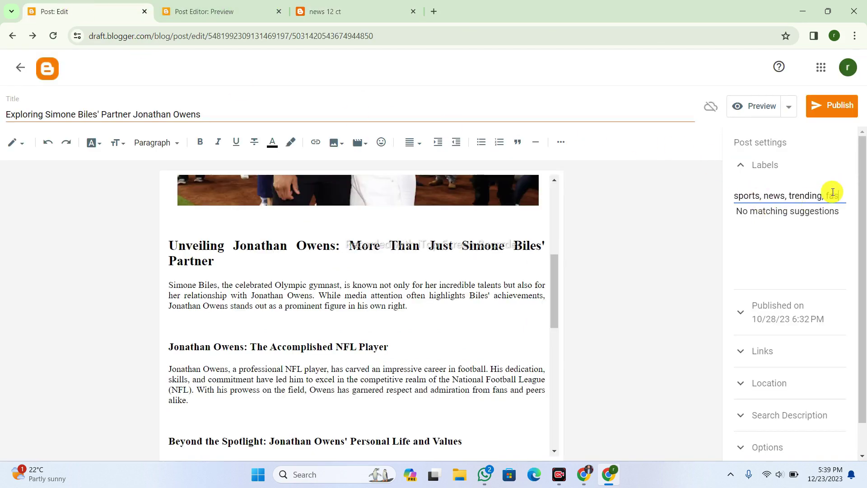
pyautogui.write('ion')
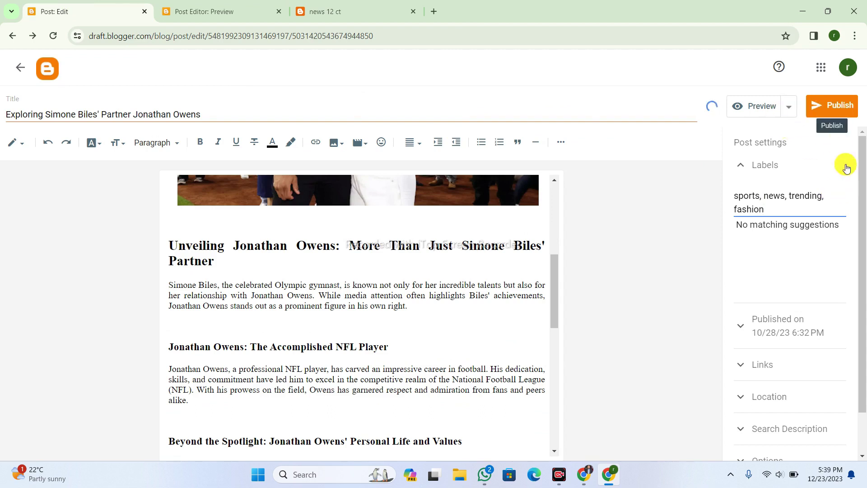
pyautogui.moveTo(863, 191); pyautogui.dragTo(866, 248)
pyautogui.scroll(1, 861, 289)
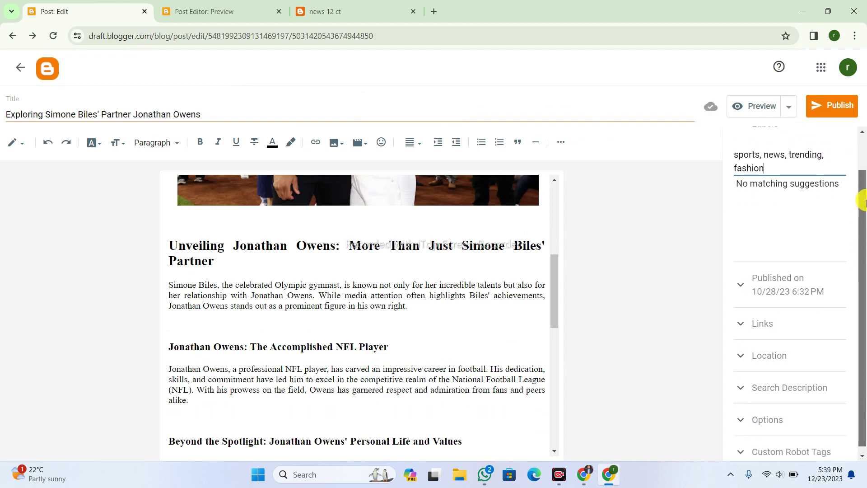
# - Recheck the post's preview, return to the editor and publish the post to the blog
pyautogui.click(212, 11)
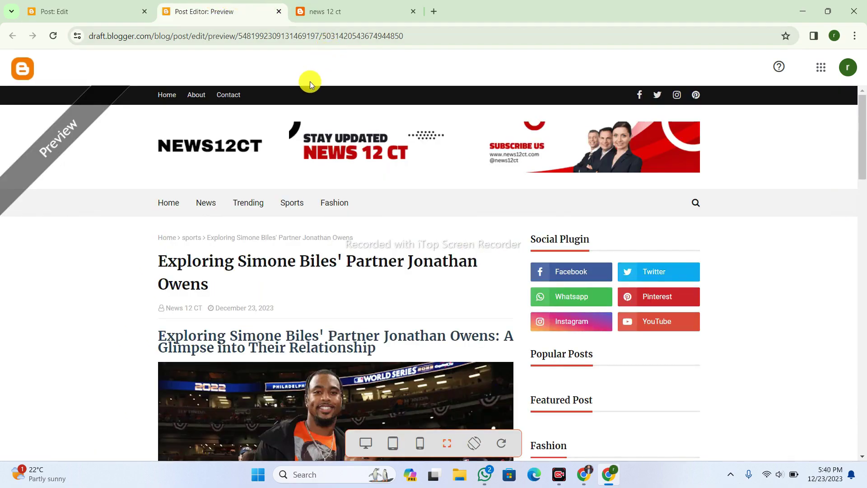
pyautogui.scroll(-5, 383, 235)
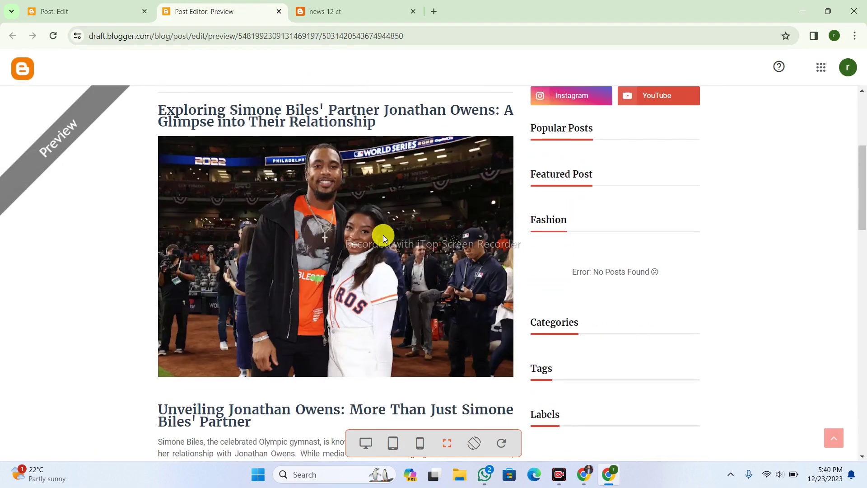
pyautogui.scroll(5, 383, 235)
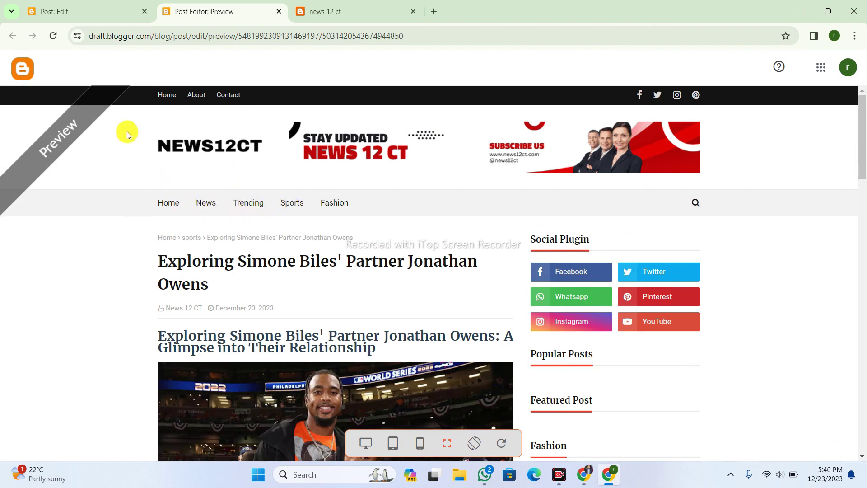
pyautogui.click(108, 11)
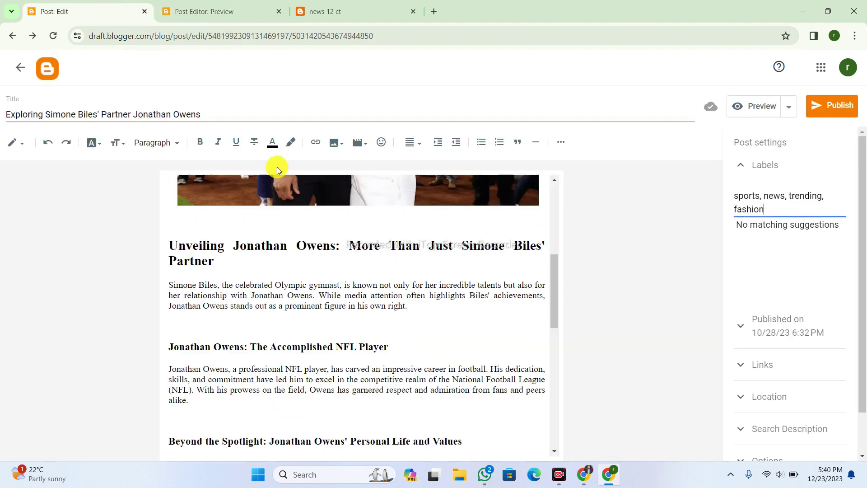
pyautogui.click(832, 107)
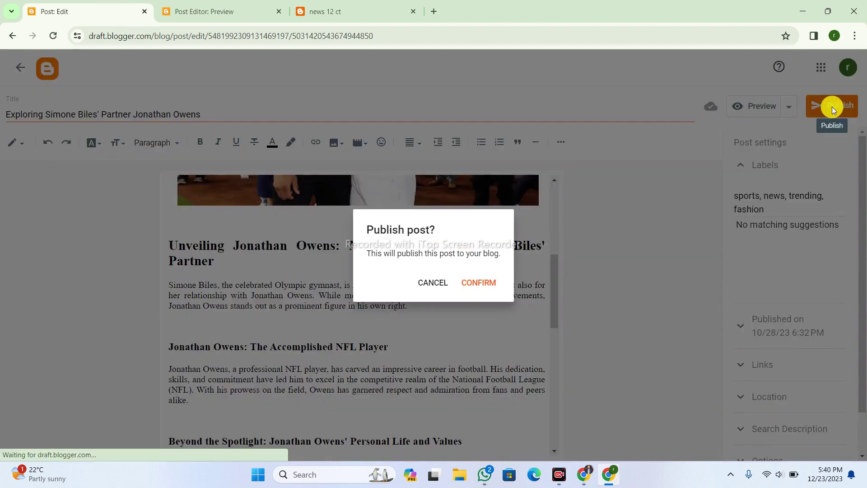
pyautogui.click(487, 285)
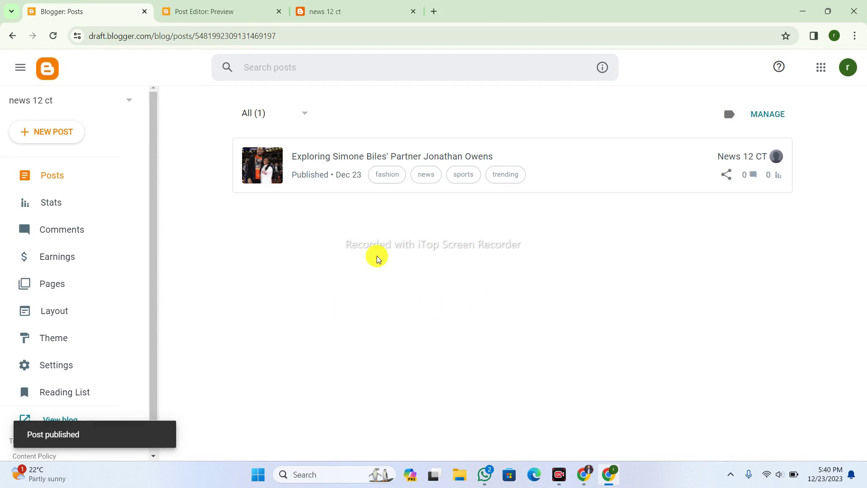
pyautogui.moveTo(509, 186)
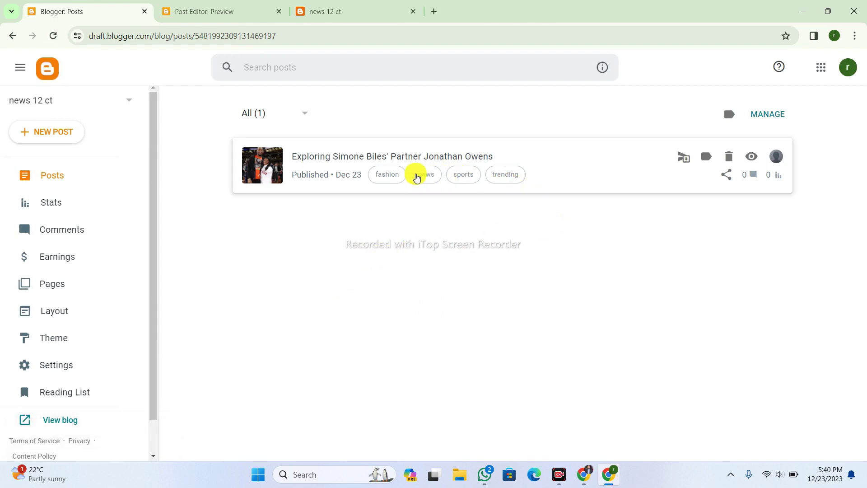
# - Reload the news 12 ct homepage and look for the published post in its sections
pyautogui.click(357, 9)
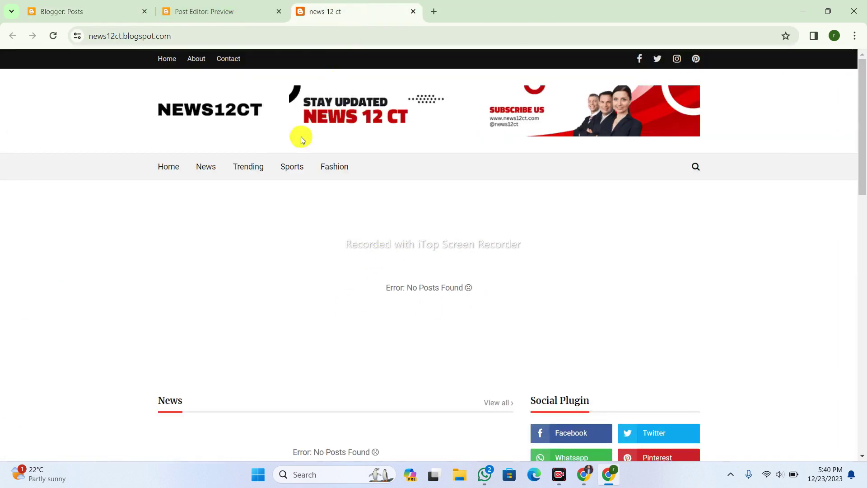
pyautogui.click(167, 165)
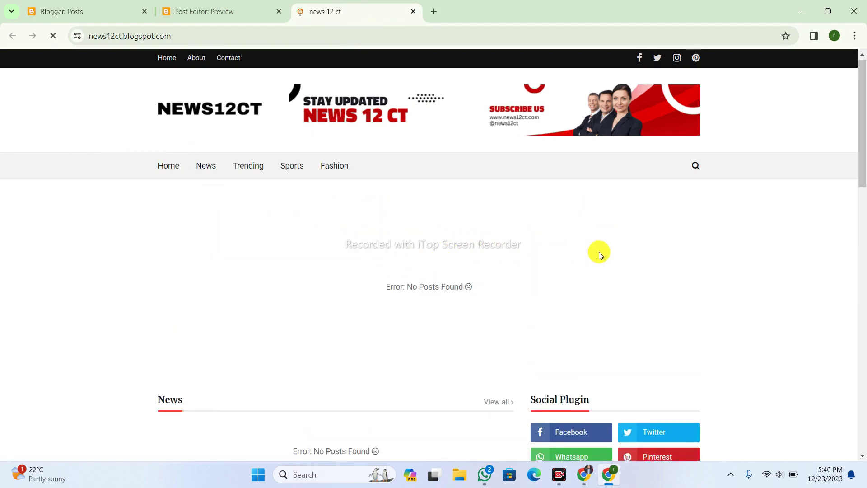
pyautogui.scroll(-5, 599, 251)
pyautogui.scroll(-3, 598, 253)
pyautogui.scroll(3, 208, 259)
pyautogui.scroll(-4, 274, 264)
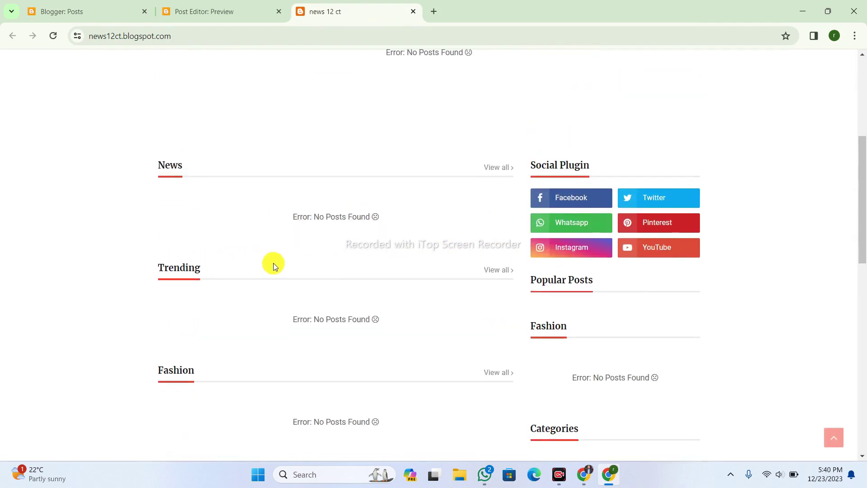
pyautogui.scroll(-2, 273, 263)
pyautogui.scroll(8, 513, 296)
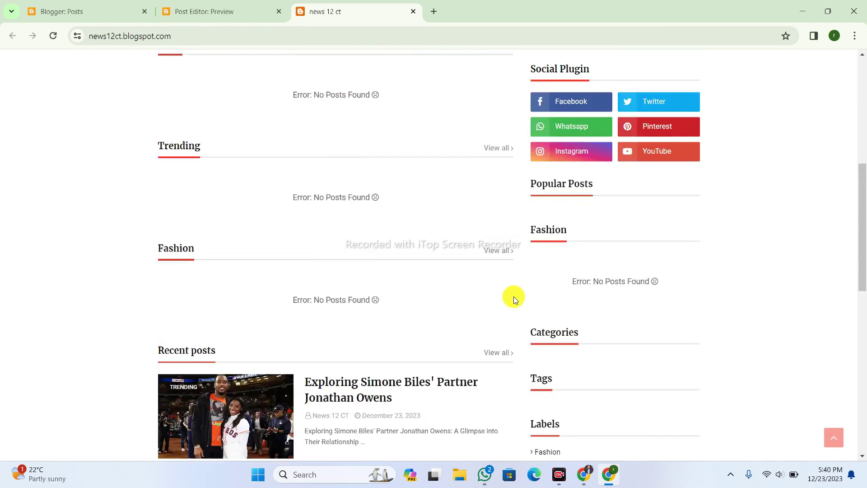
pyautogui.scroll(2, 514, 296)
# - Examine the homepage's featured area, category sections, Labels list and footer for where the new post is shown
pyautogui.moveTo(480, 284); pyautogui.dragTo(383, 297)
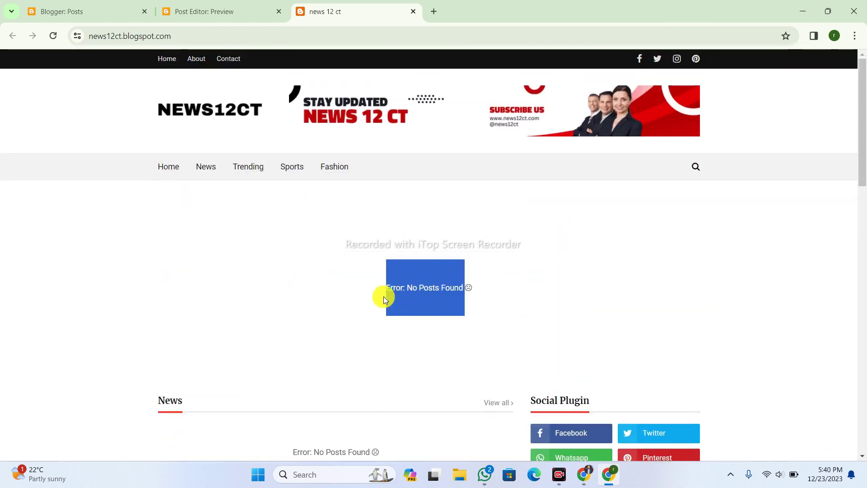
pyautogui.click(484, 277)
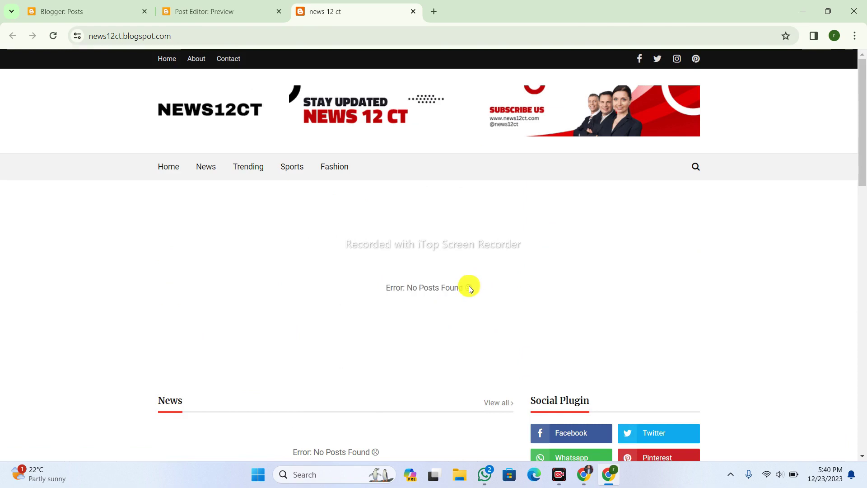
pyautogui.moveTo(383, 287)
pyautogui.mouseDown()
pyautogui.moveTo(465, 287)
pyautogui.moveTo(389, 300)
pyautogui.mouseUp()
pyautogui.click(517, 276)
pyautogui.click(303, 302)
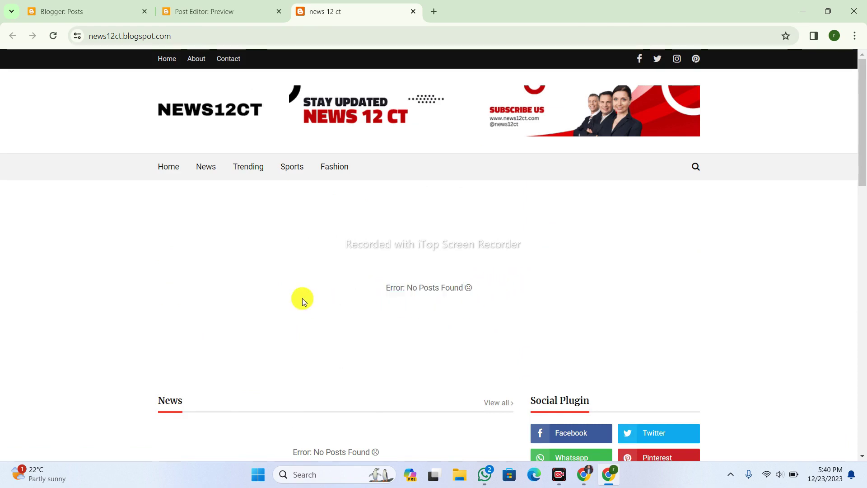
pyautogui.scroll(-10, 241, 309)
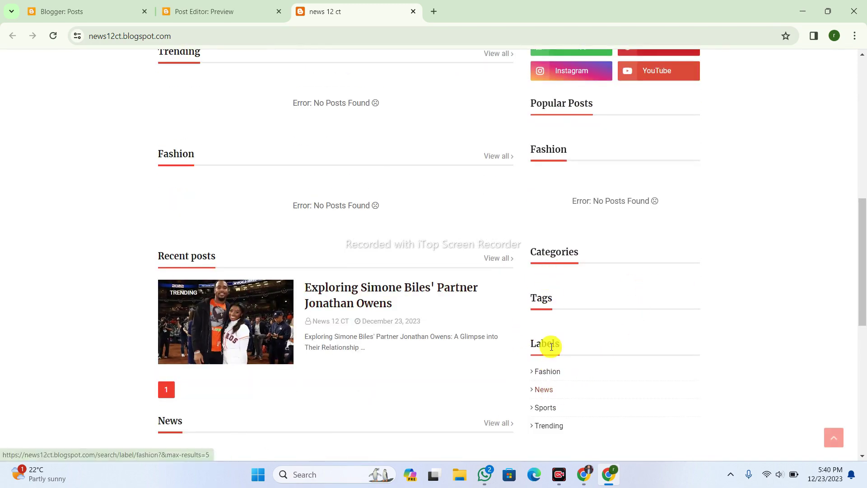
pyautogui.scroll(10, 291, 307)
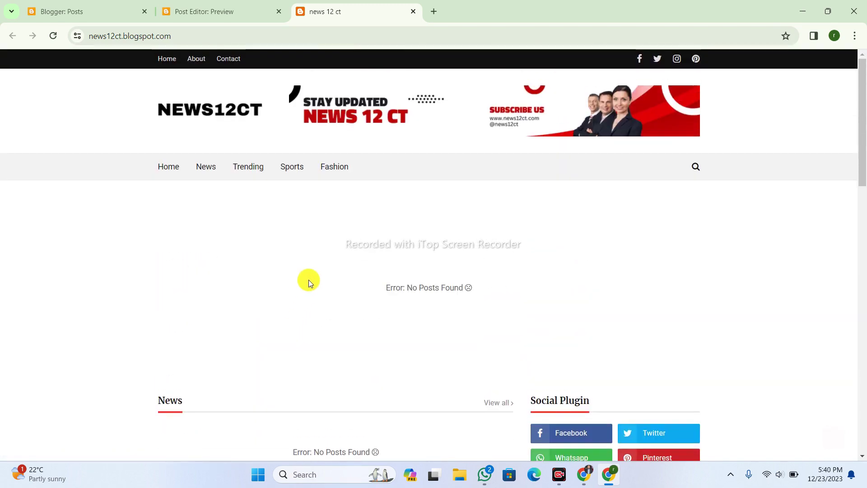
pyautogui.scroll(-3, 318, 269)
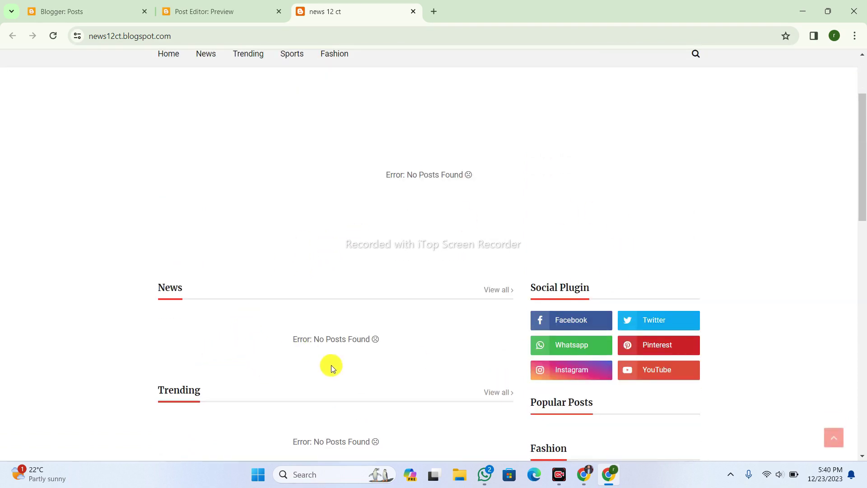
pyautogui.scroll(-4, 253, 272)
pyautogui.scroll(-8, 253, 322)
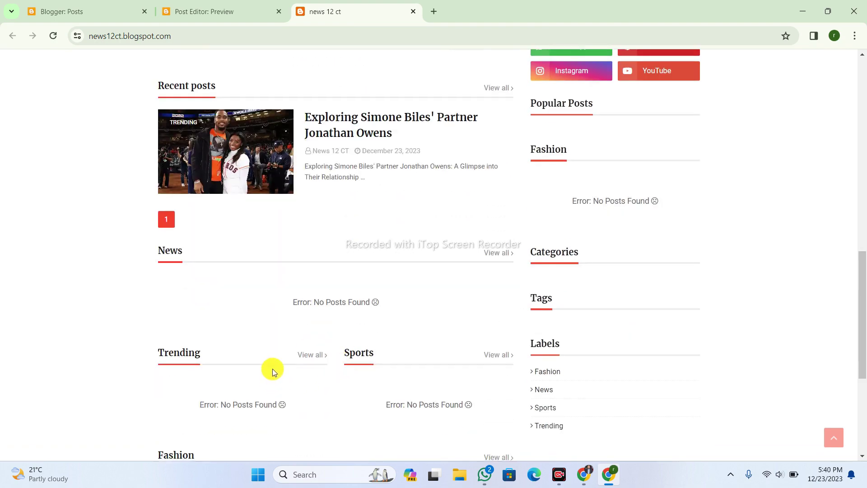
pyautogui.scroll(-5, 272, 368)
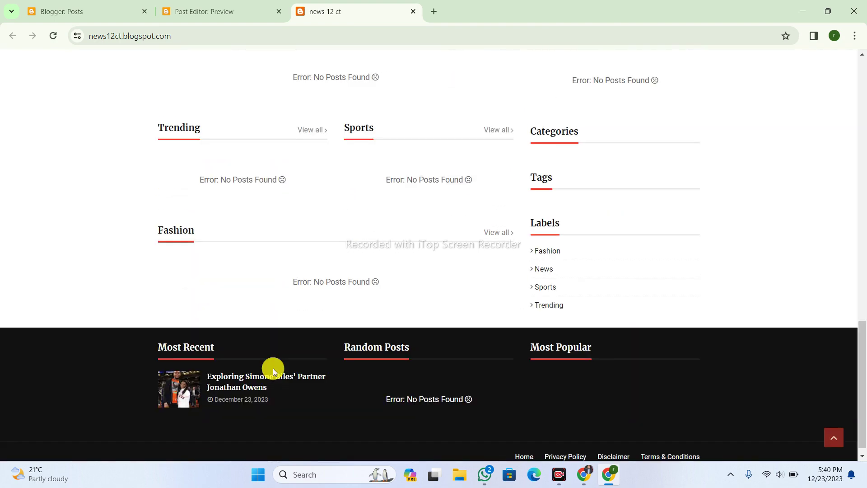
pyautogui.scroll(20, 272, 367)
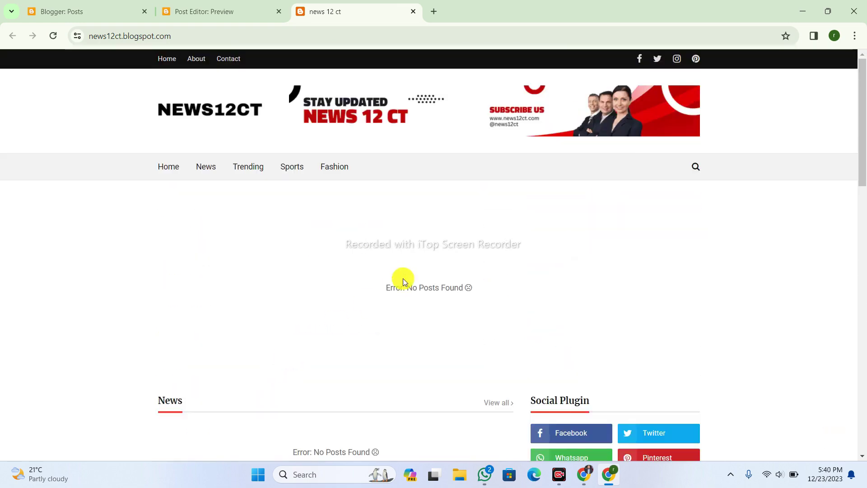
# - Open the blog's Pages list and compare it with the page links in the homepage's footer and header
pyautogui.click(97, 8)
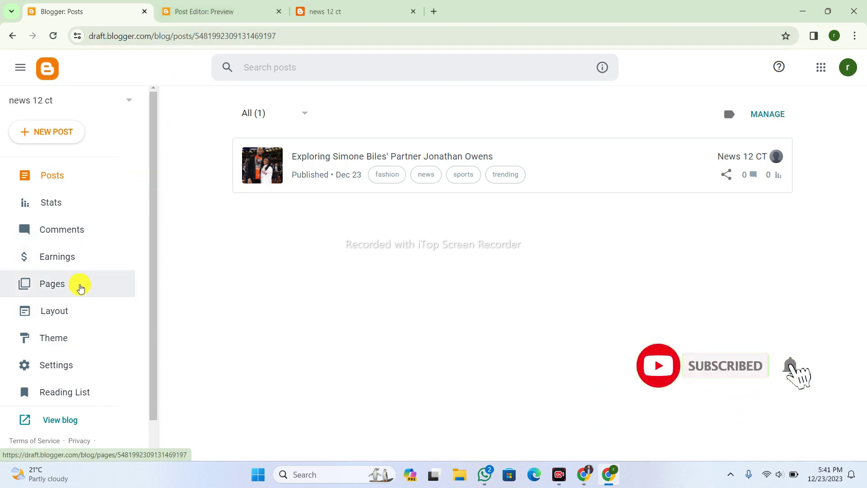
pyautogui.click(78, 285)
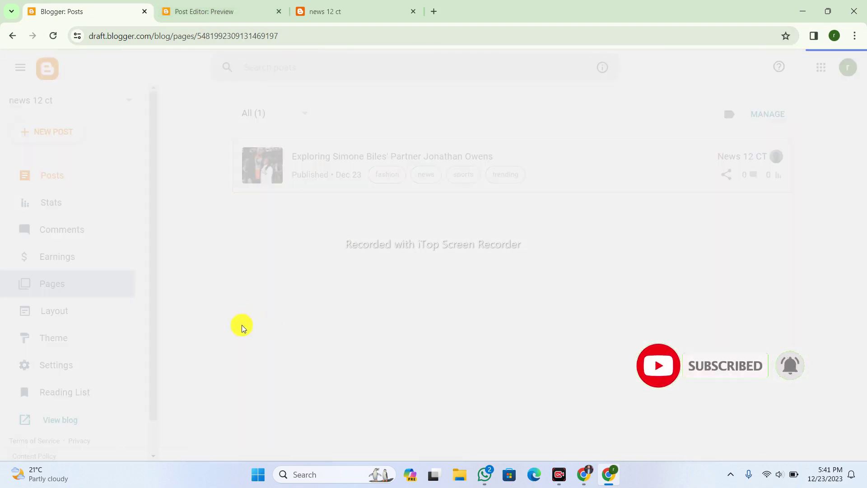
pyautogui.click(359, 4)
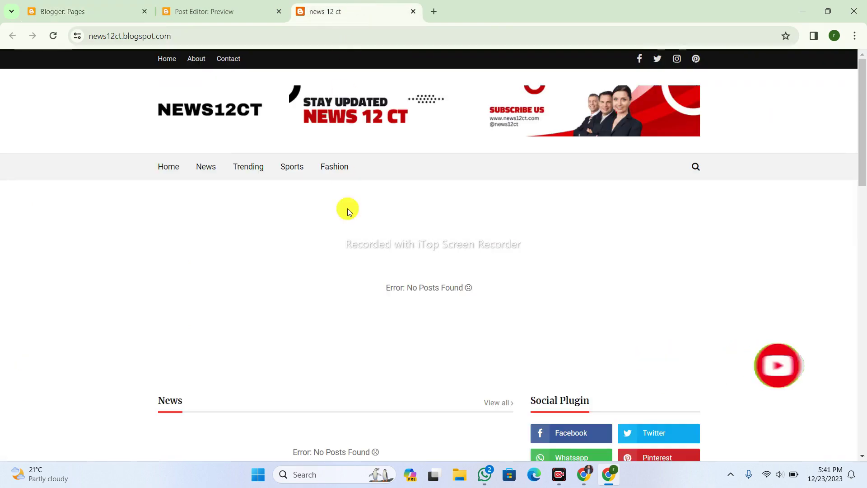
pyautogui.scroll(-10, 538, 407)
pyautogui.scroll(-2, 538, 408)
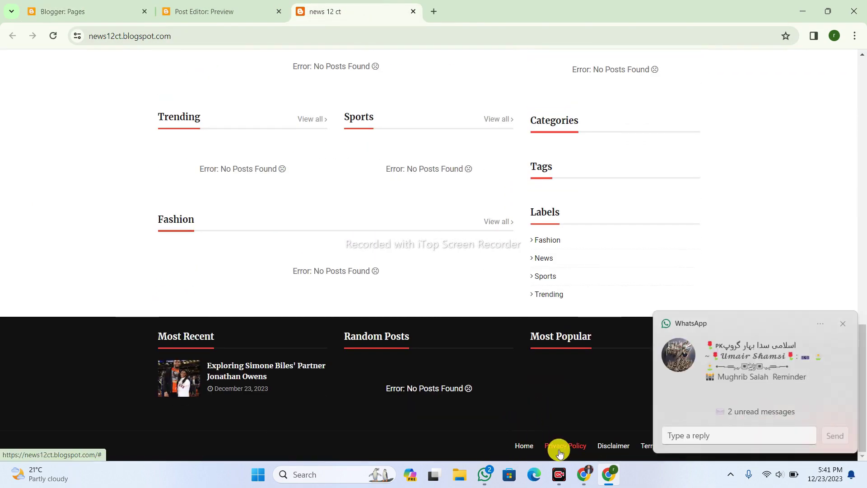
pyautogui.click(843, 324)
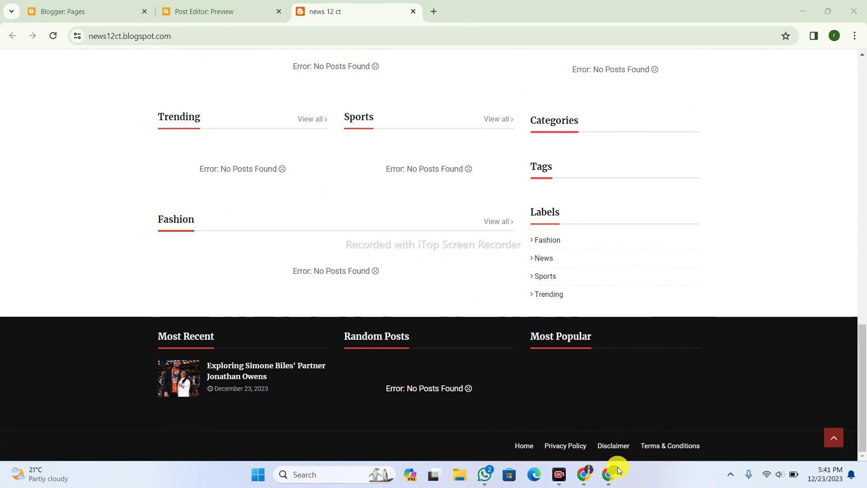
pyautogui.scroll(4, 593, 446)
pyautogui.scroll(15, 592, 447)
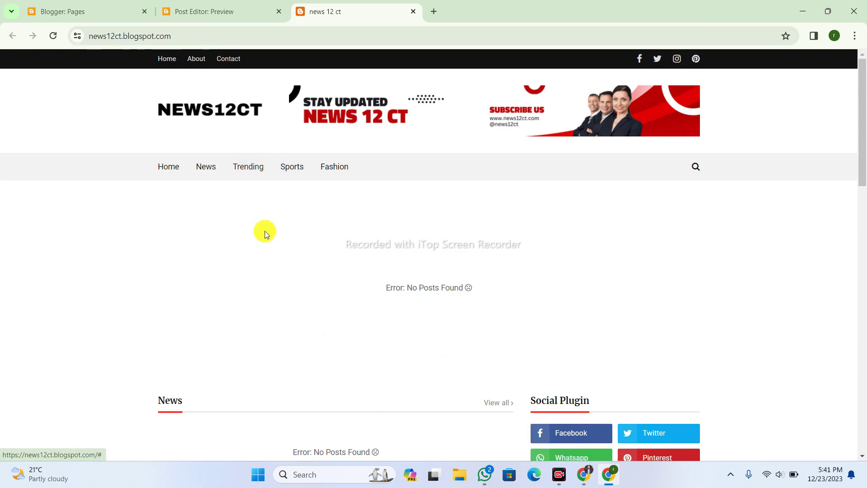
pyautogui.scroll(-10, 266, 232)
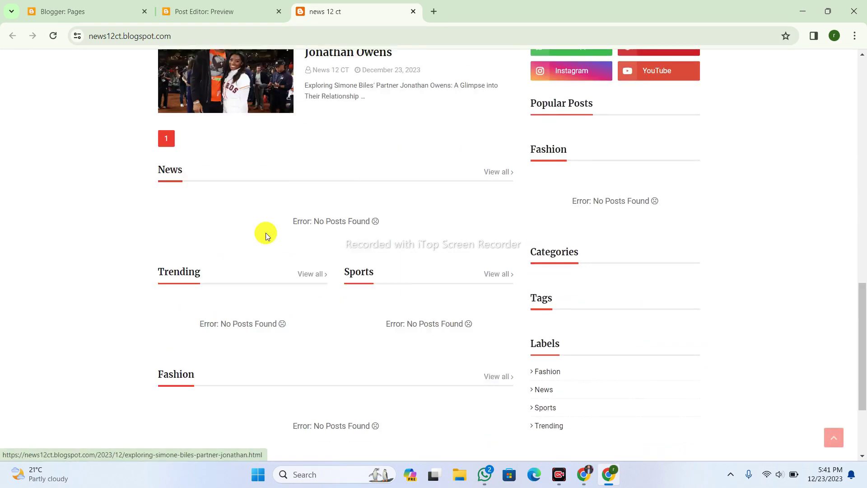
pyautogui.scroll(-4, 266, 232)
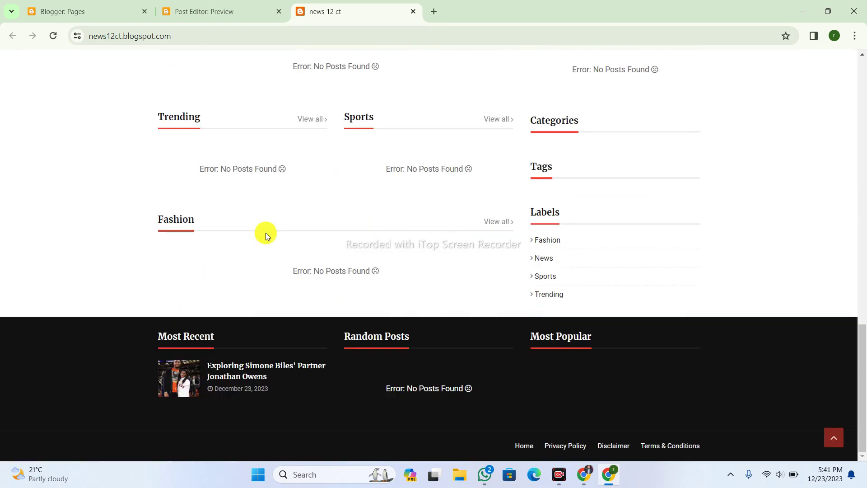
pyautogui.scroll(10, 265, 232)
pyautogui.scroll(3, 265, 235)
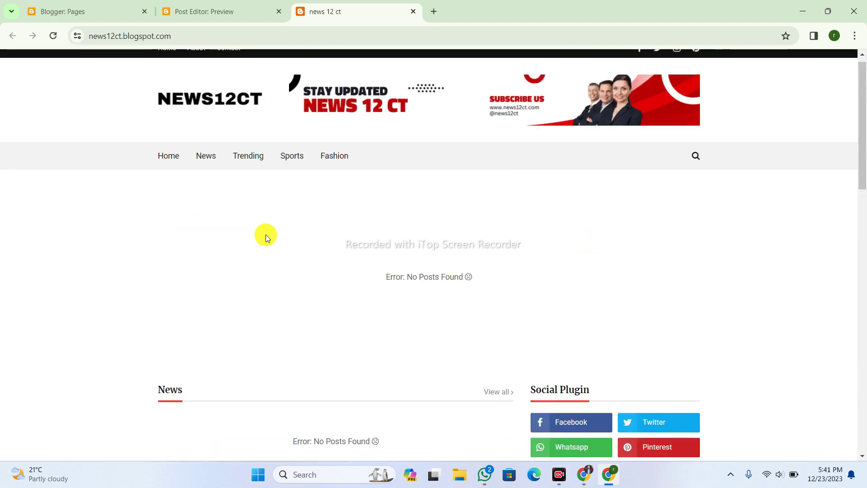
pyautogui.scroll(-7, 266, 247)
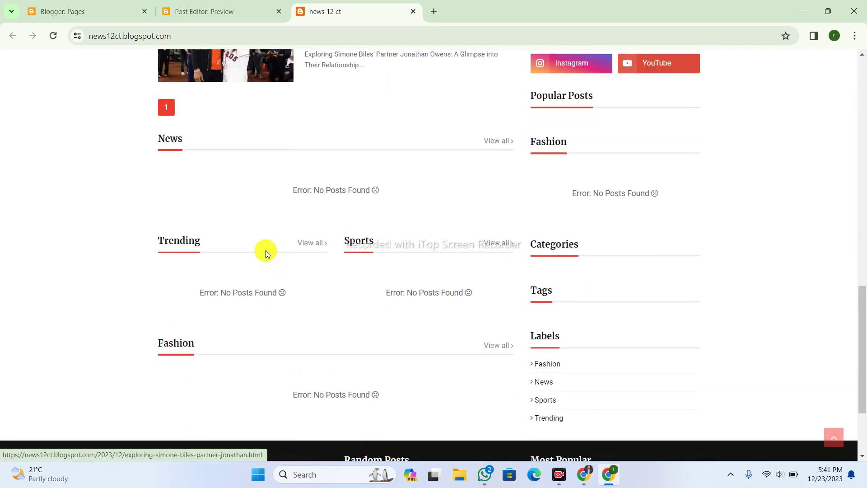
pyautogui.scroll(-3, 395, 330)
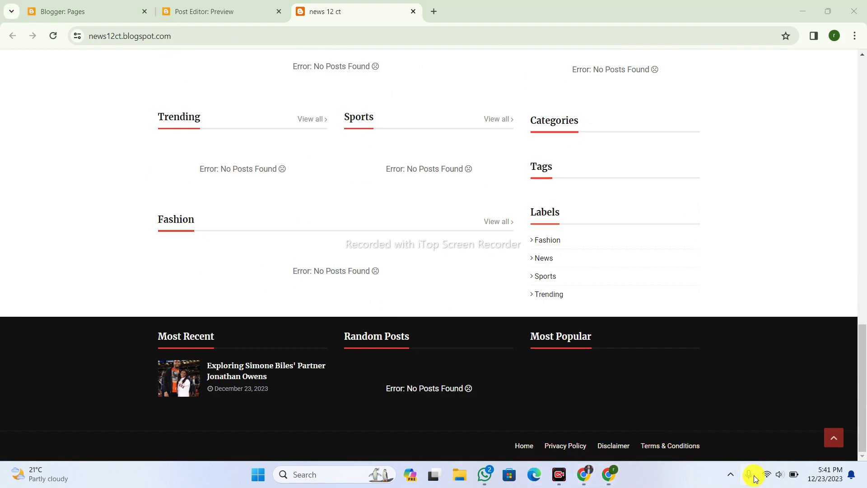
pyautogui.press('super+i')
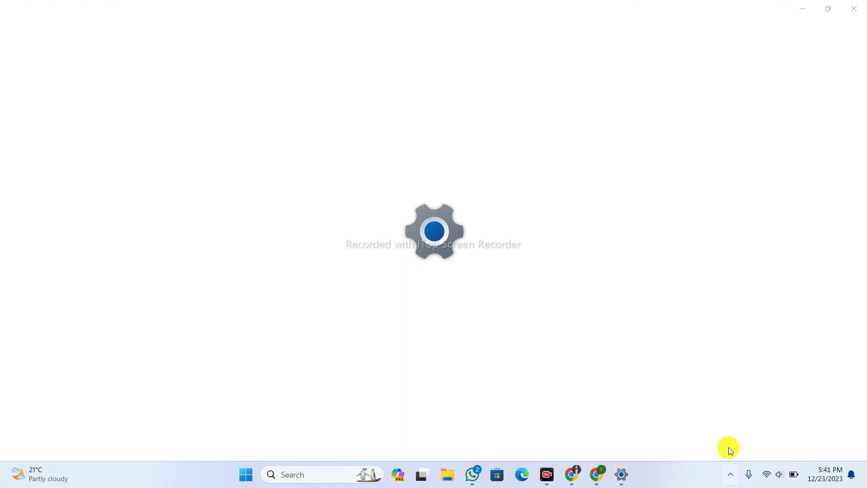